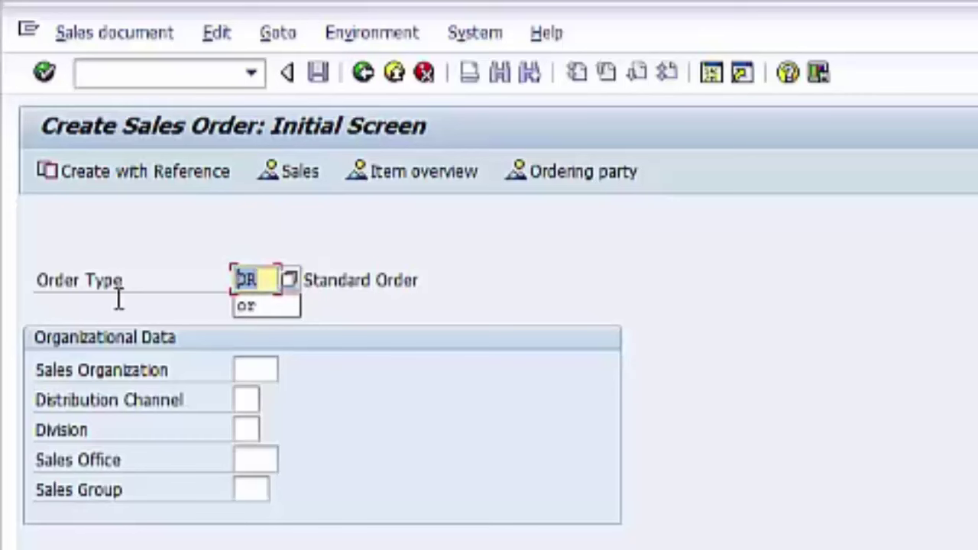
Look through the available sales document types for the order type and close the list without changing the selection
left_click(46, 281)
left_click(273, 279)
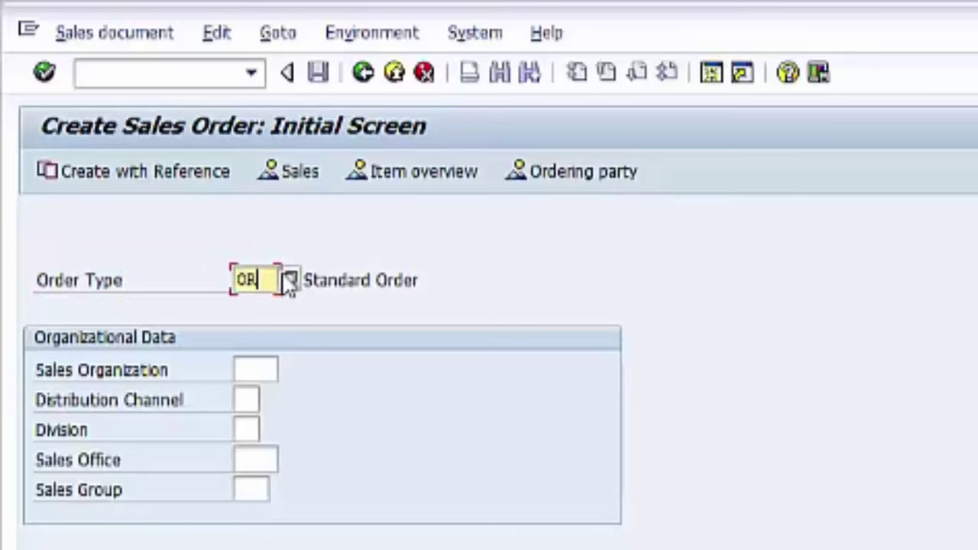
left_click(289, 281)
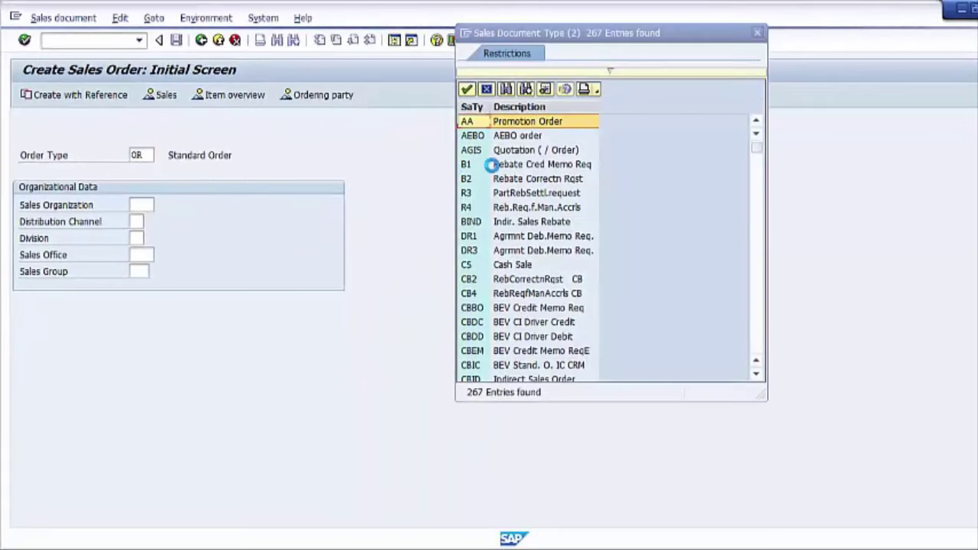
scroll(492, 164, "down", 20)
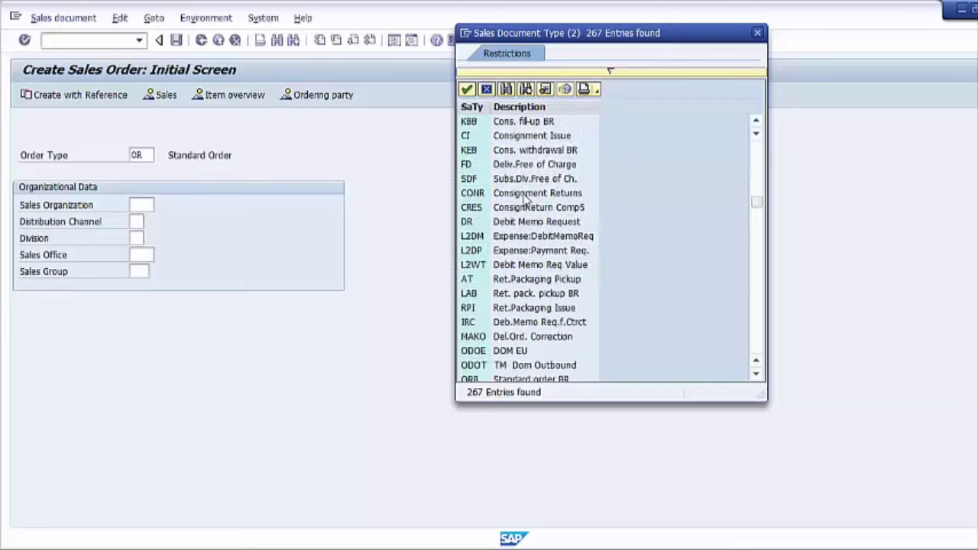
scroll(524, 200, "down", 18)
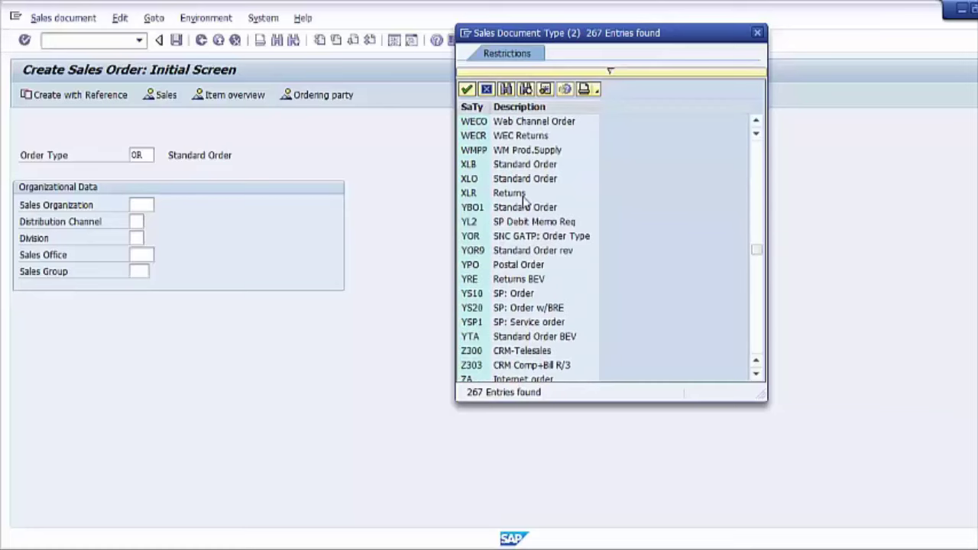
scroll(525, 200, "down", 20)
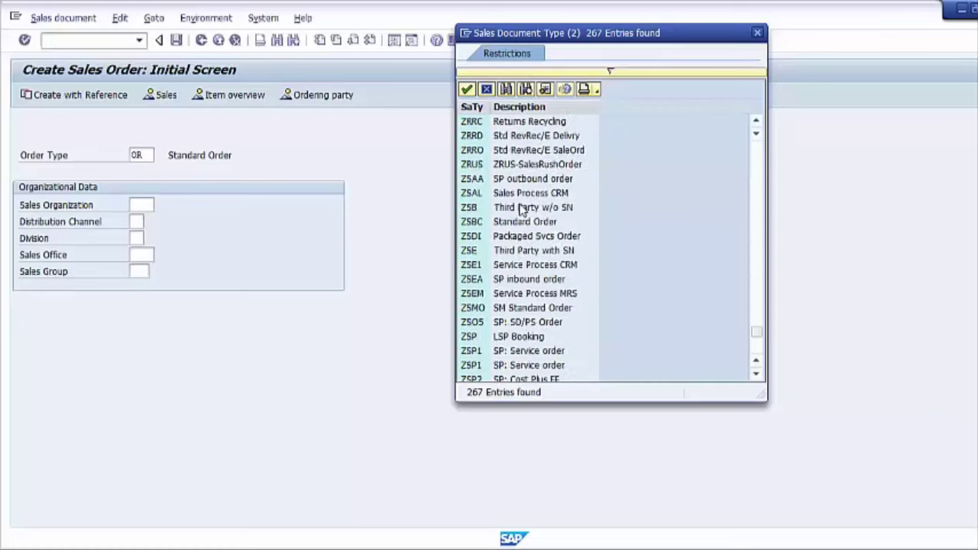
scroll(520, 211, "down", 6)
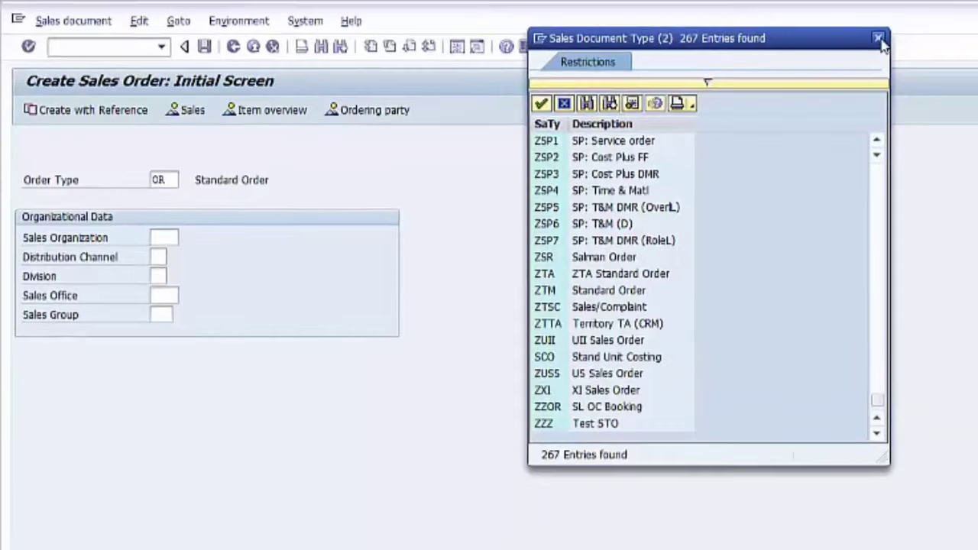
left_click(757, 33)
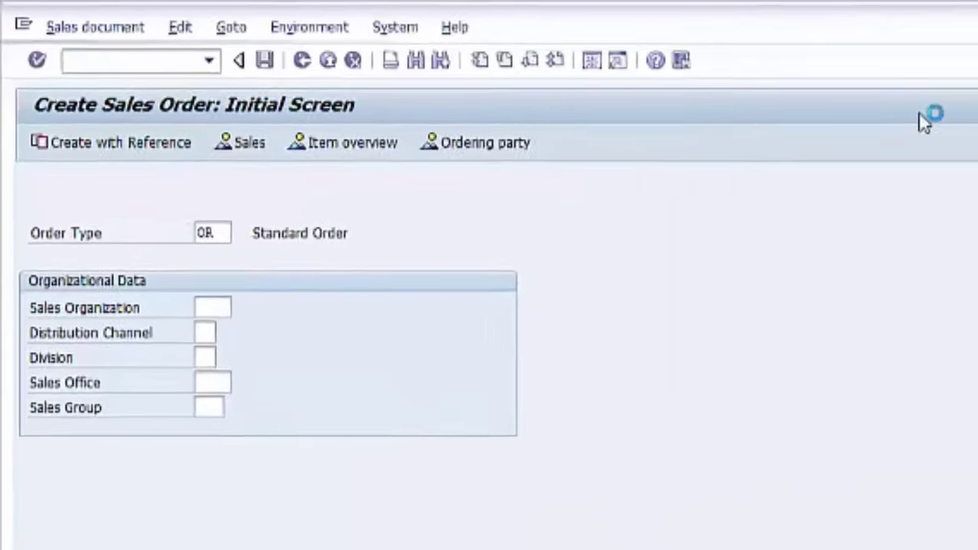
double_click(146, 154)
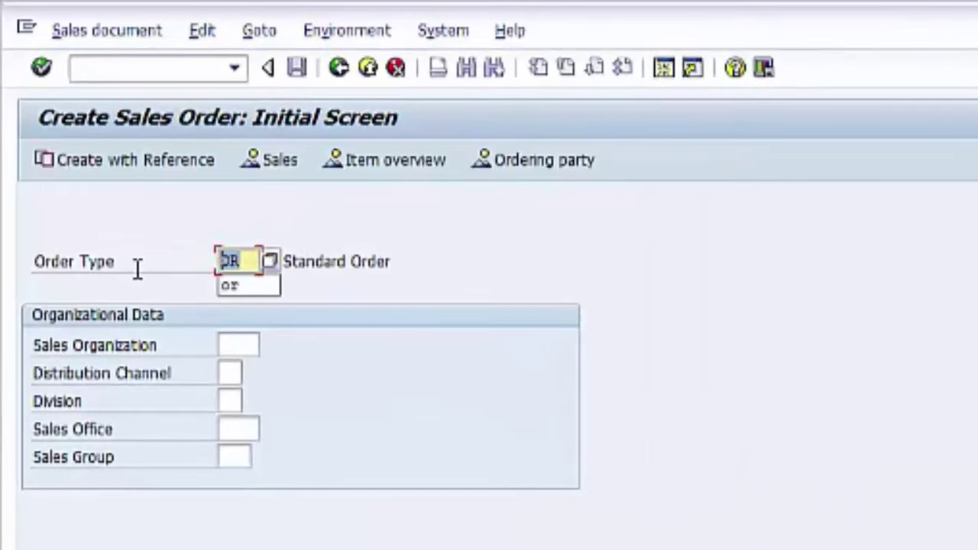
left_click(327, 240)
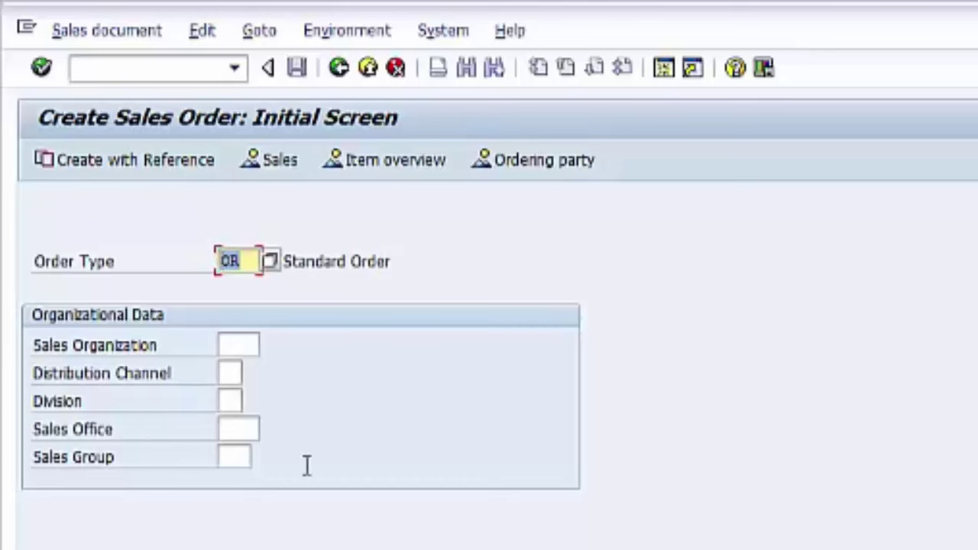
Examine which document types a sales order can be created with reference to, and close the reference dialog
left_click(140, 159)
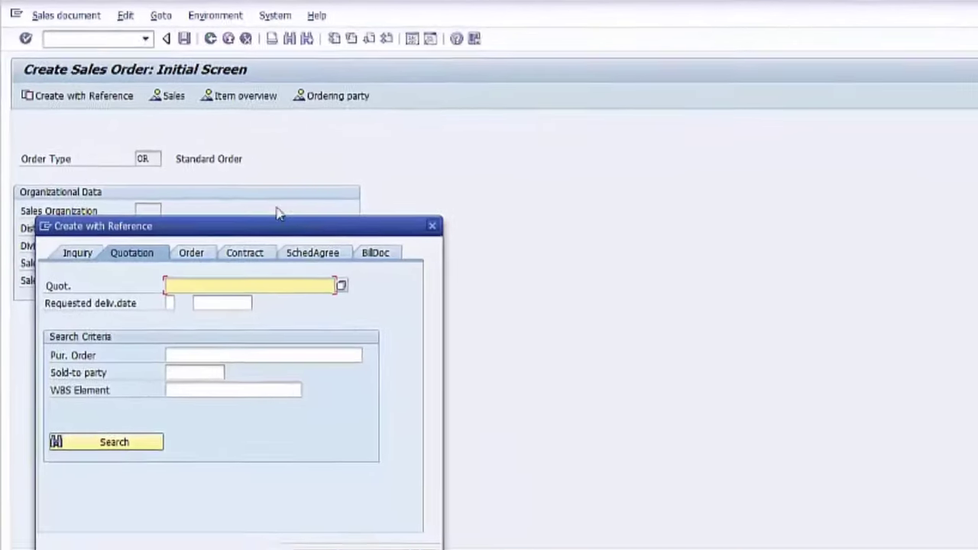
left_click_drag(284, 226, 731, 151)
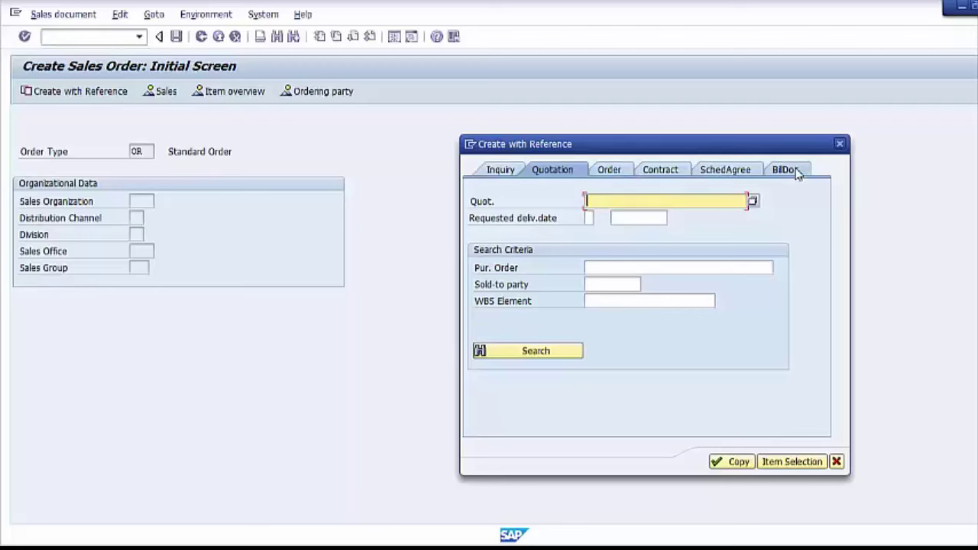
left_click(839, 143)
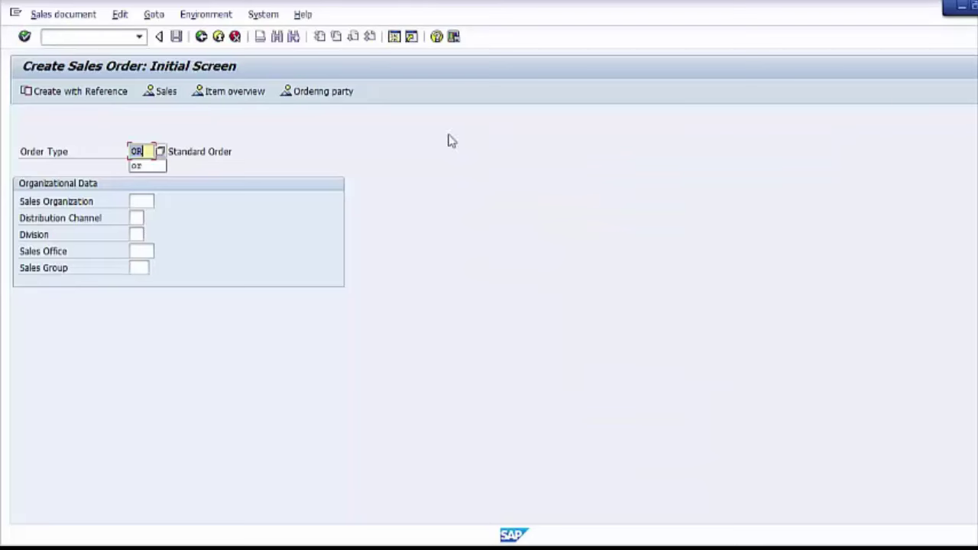
Continue with order type OR (Standard Order) to the order overview, leaving the organizational data empty
left_click(146, 149)
left_click_drag(146, 150, 81, 149)
left_click(152, 151)
left_click(25, 38)
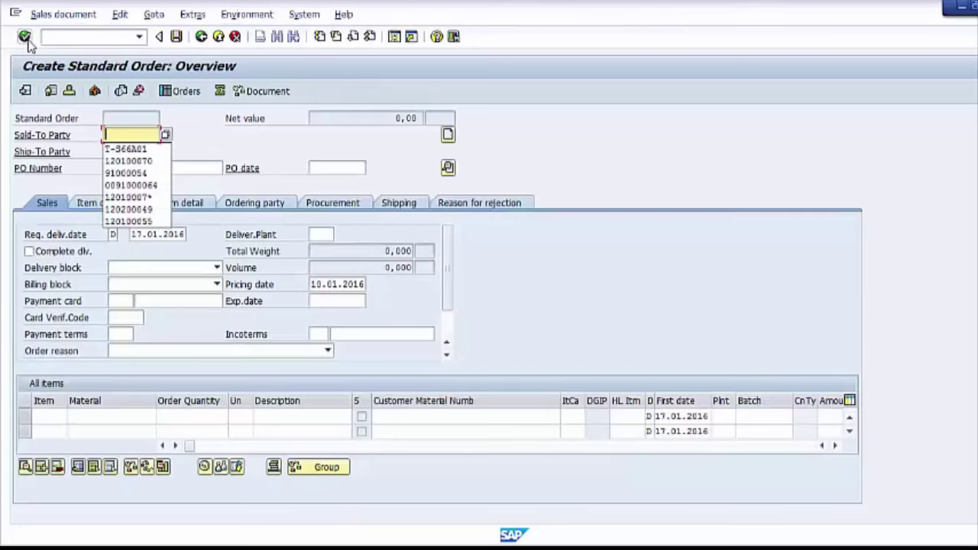
Enter Technoland's customer number as sold-to party with sales area 1000 / 10 / 00, and return from the partner data to the order overview
key("Return")
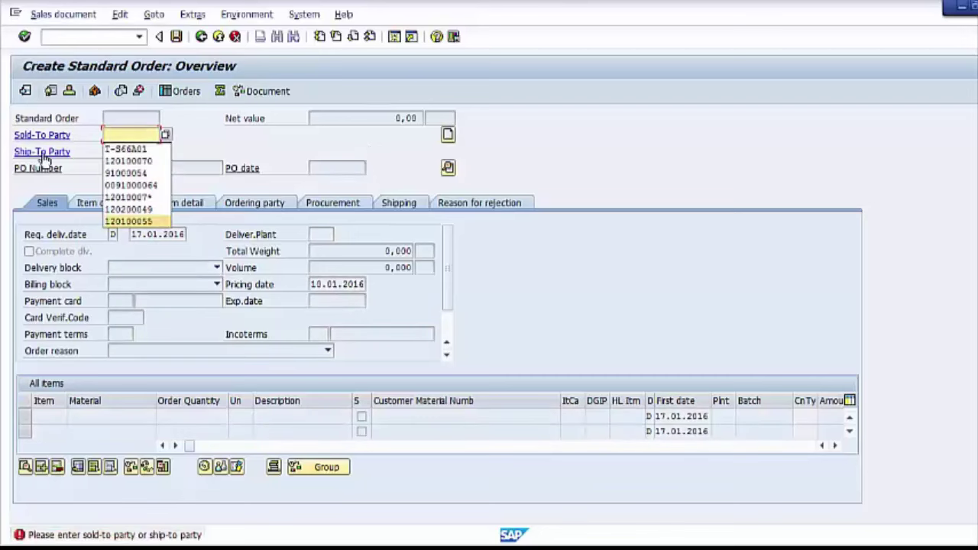
left_click(130, 149)
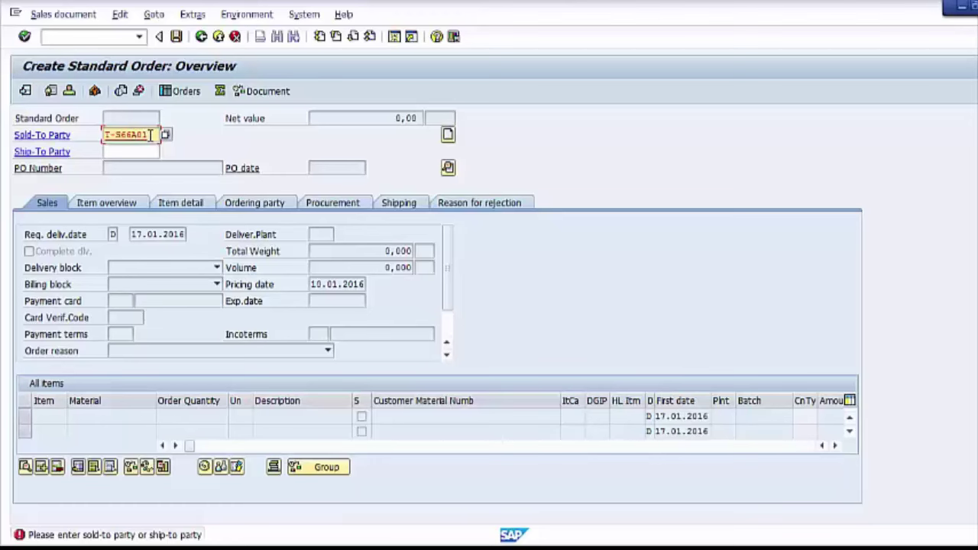
key("Return")
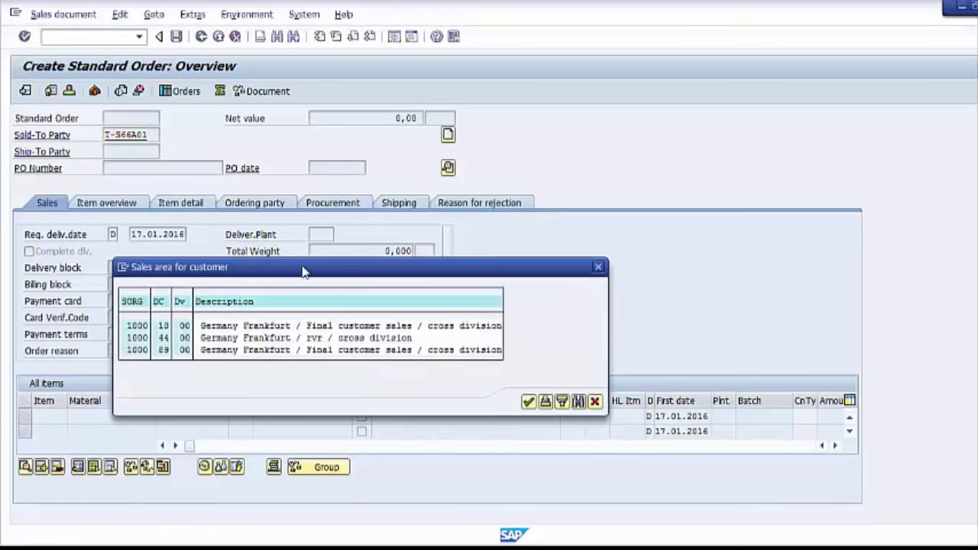
left_click_drag(303, 271, 309, 141)
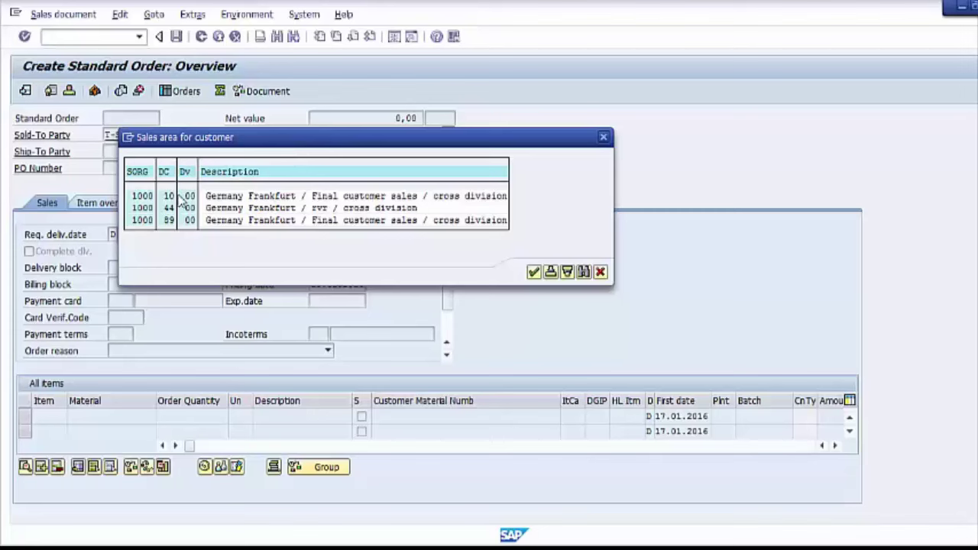
double_click(240, 196)
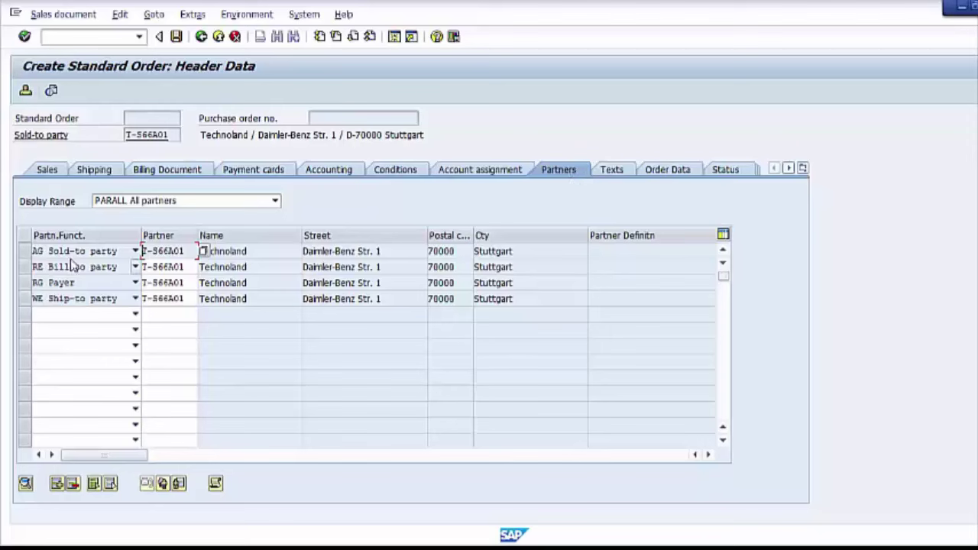
left_click(201, 36)
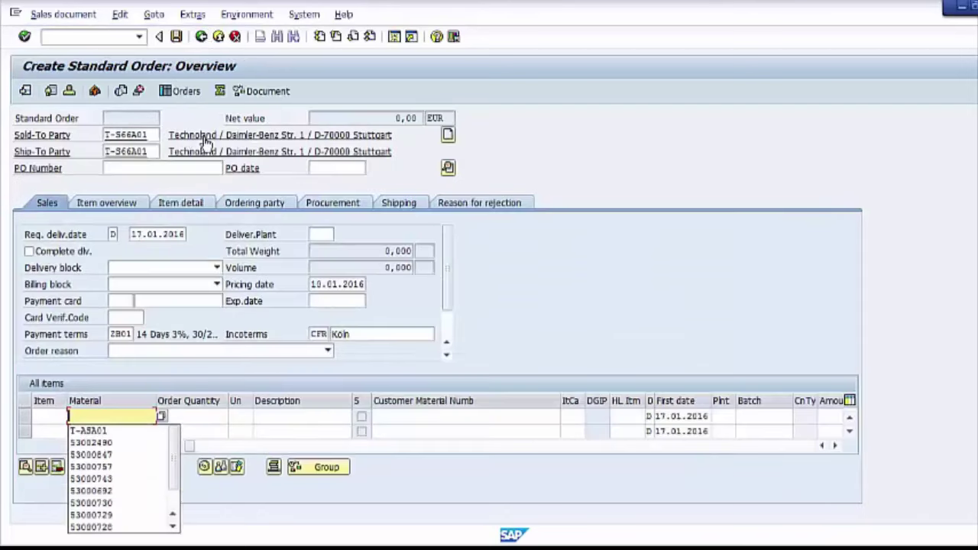
Add material T-ASA01 as the first order item with quantity 1 and unit PC, and acknowledge the division notice
left_click(97, 431)
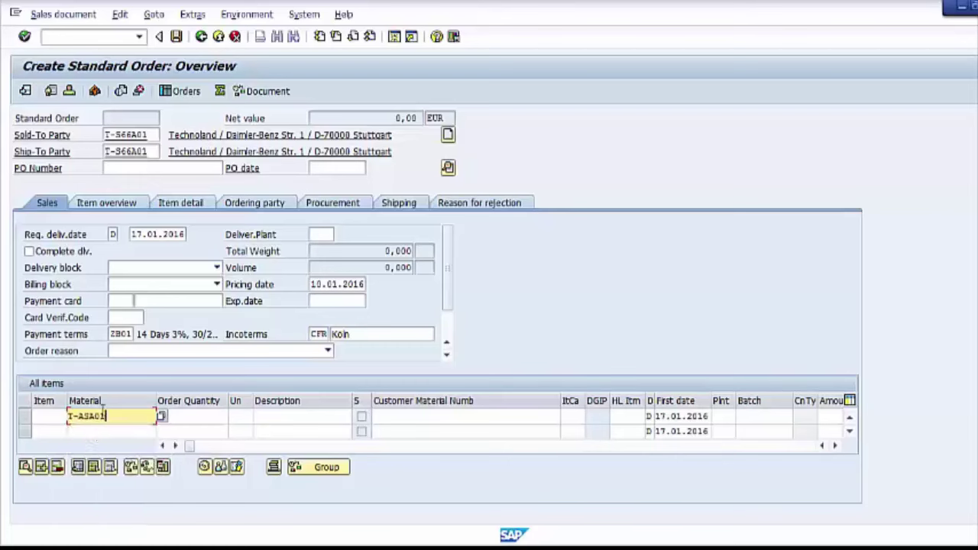
left_click(186, 416)
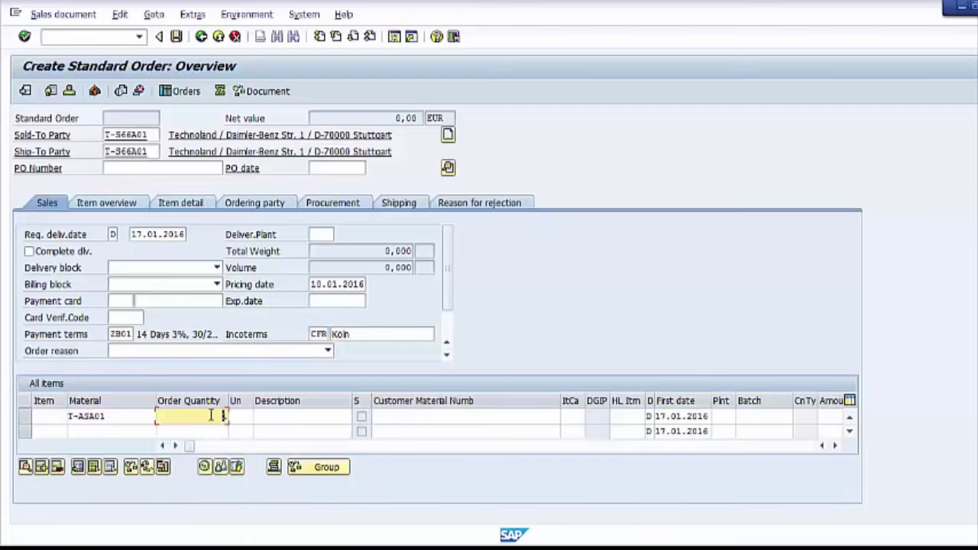
left_click(248, 415)
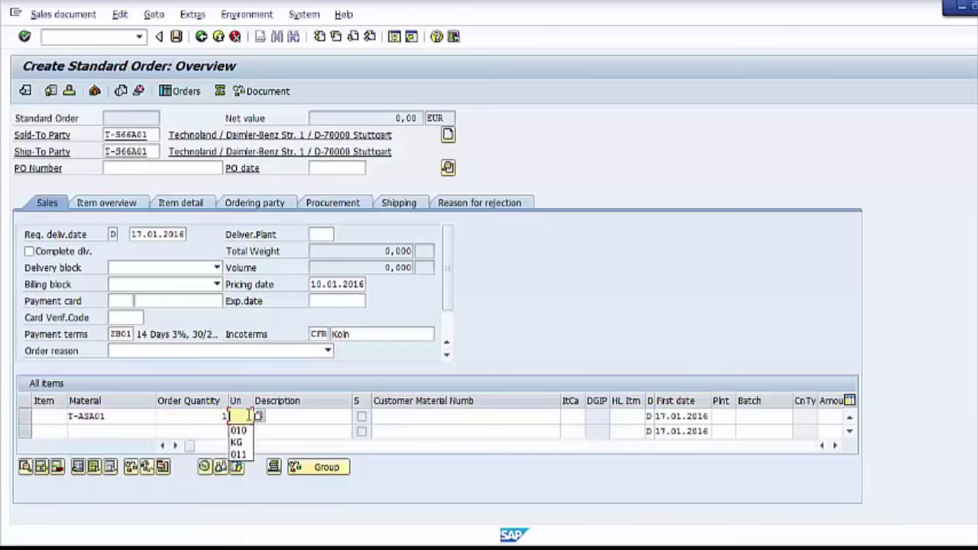
type("P")
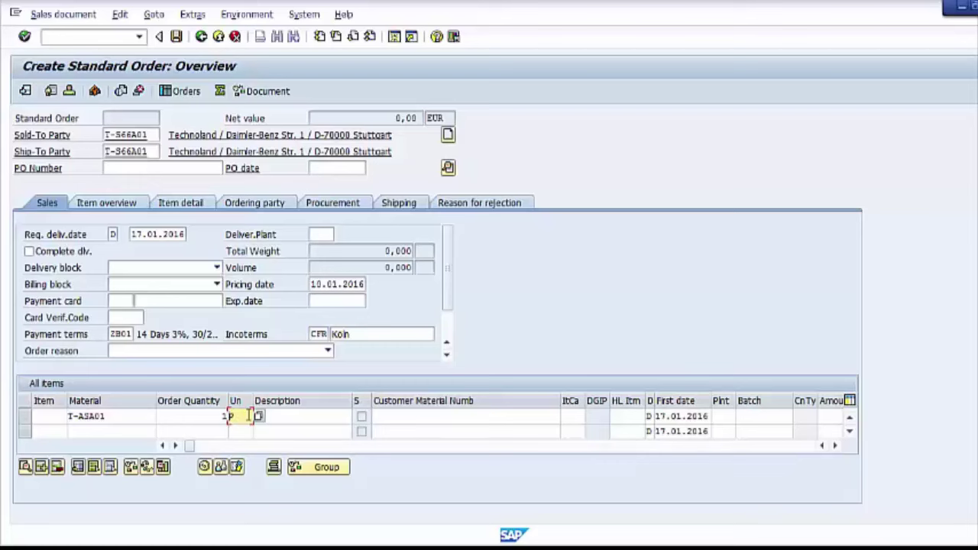
type("C")
key("Return")
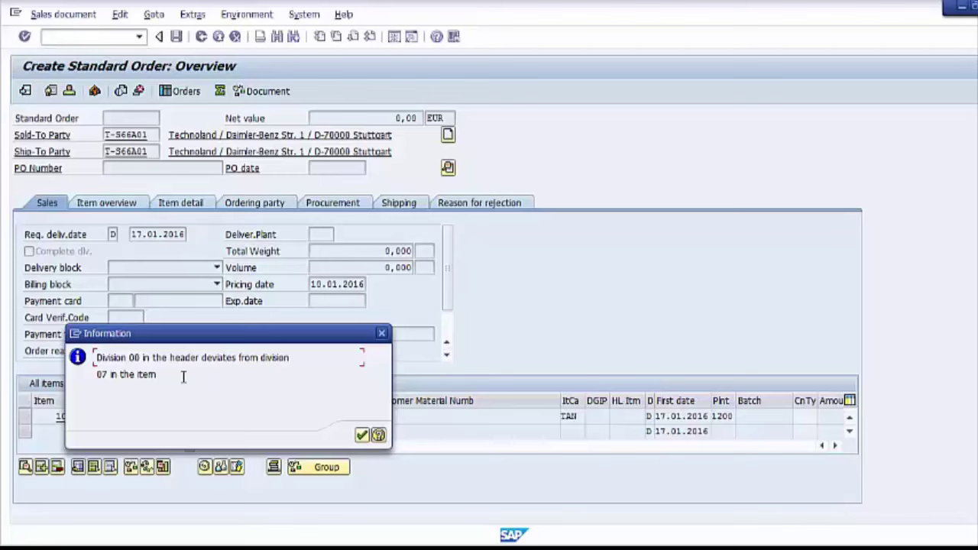
left_click(360, 435)
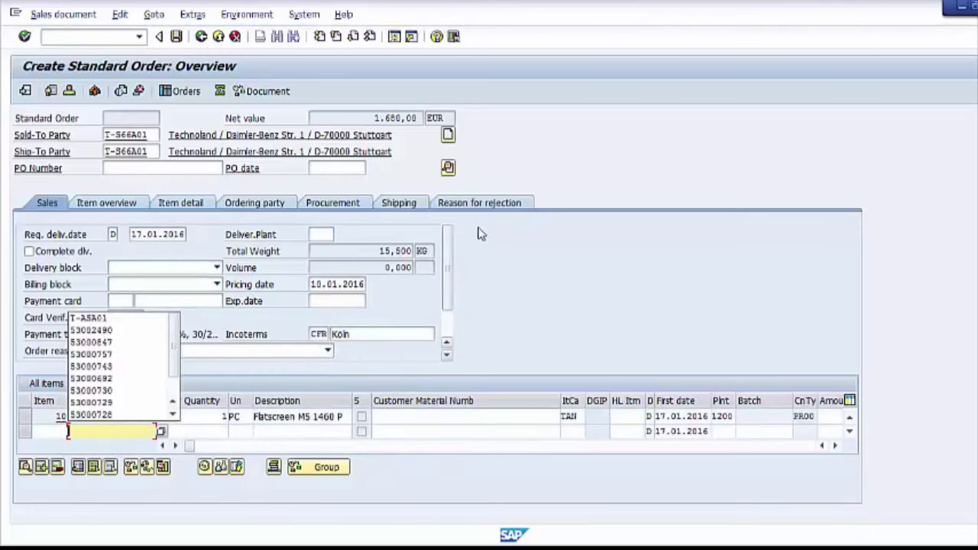
left_click(677, 298)
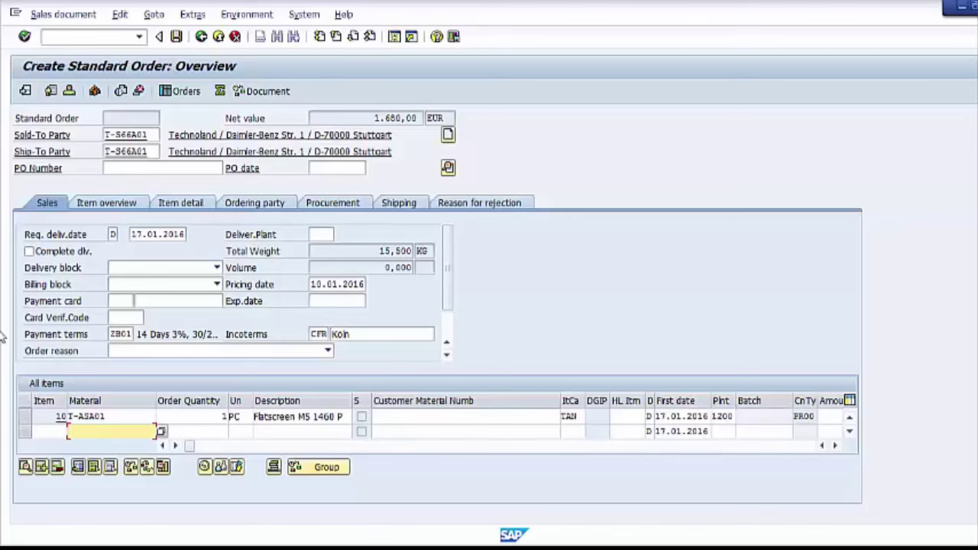
Select item 10 and review the order's item overview, item detail, ordering party, procurement, shipping and rejection data before returning to the sales data
left_click(26, 415)
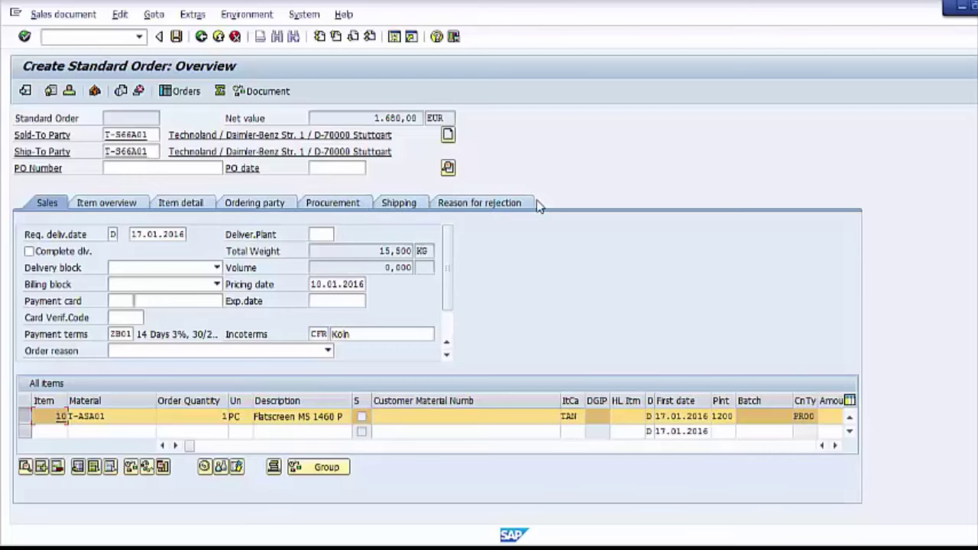
left_click(114, 204)
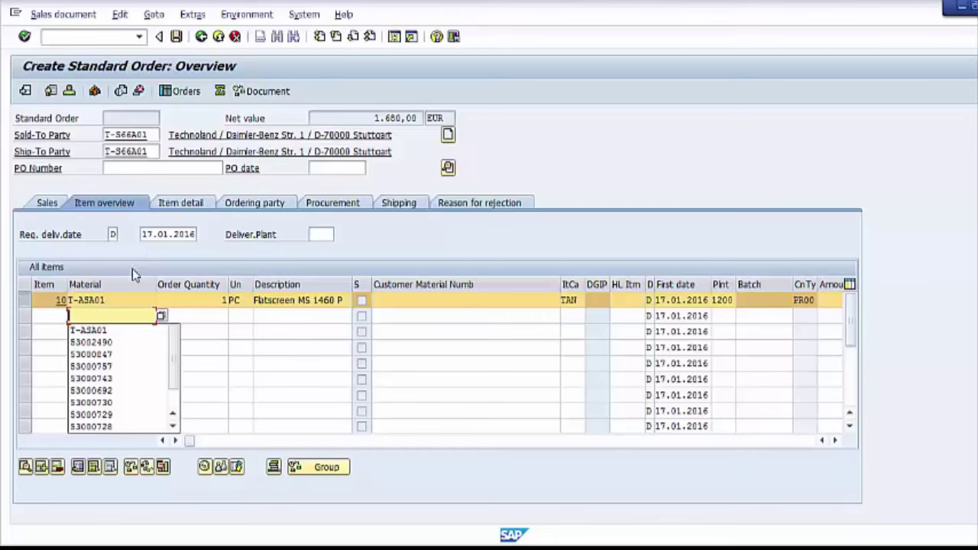
left_click(200, 204)
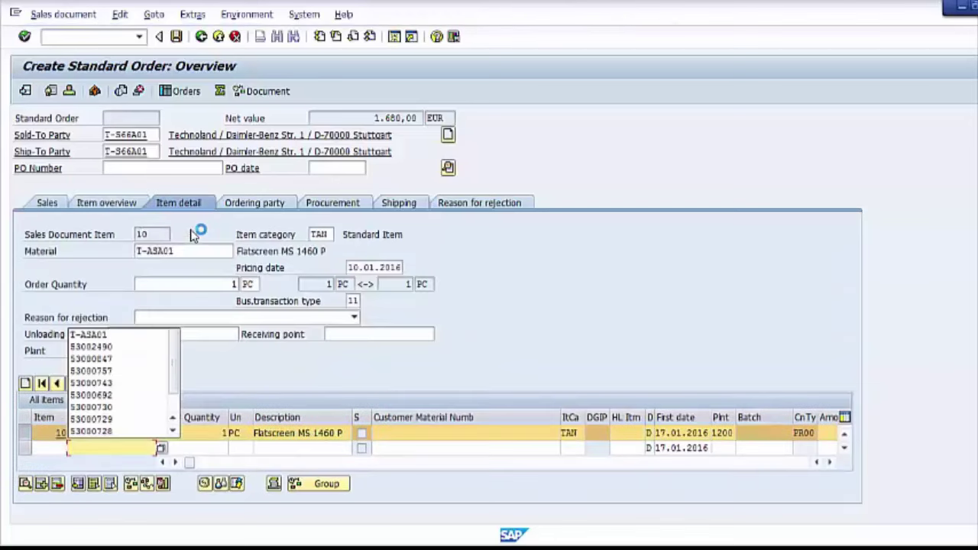
left_click(269, 205)
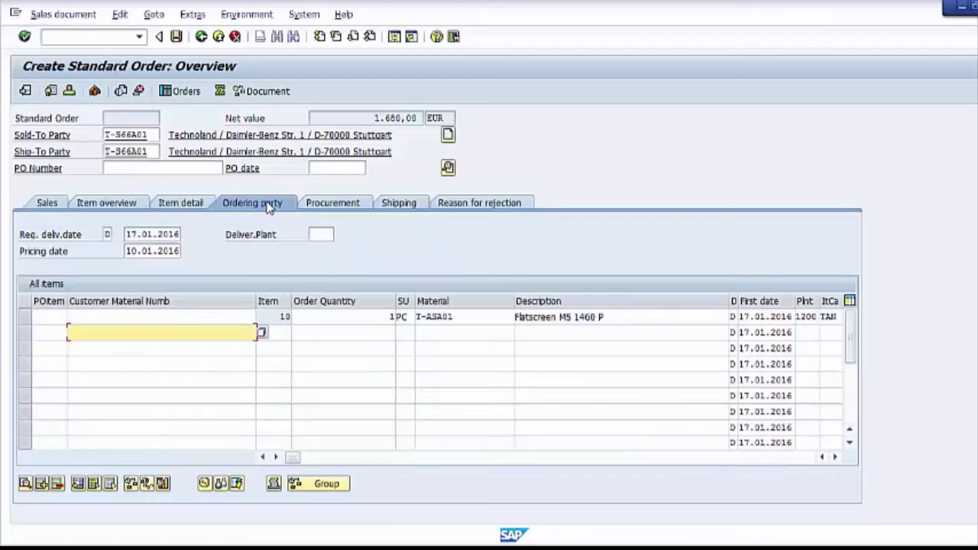
left_click(335, 205)
left_click(408, 204)
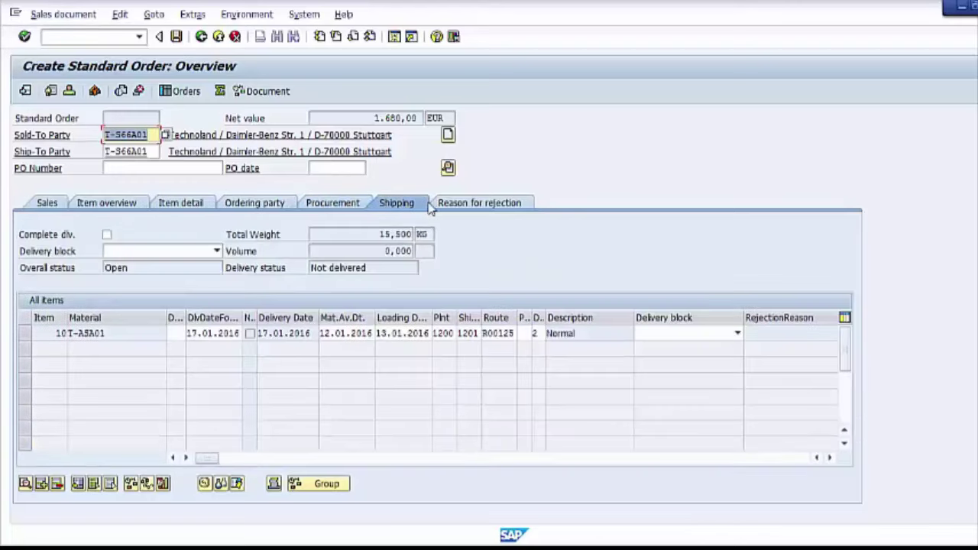
left_click(440, 204)
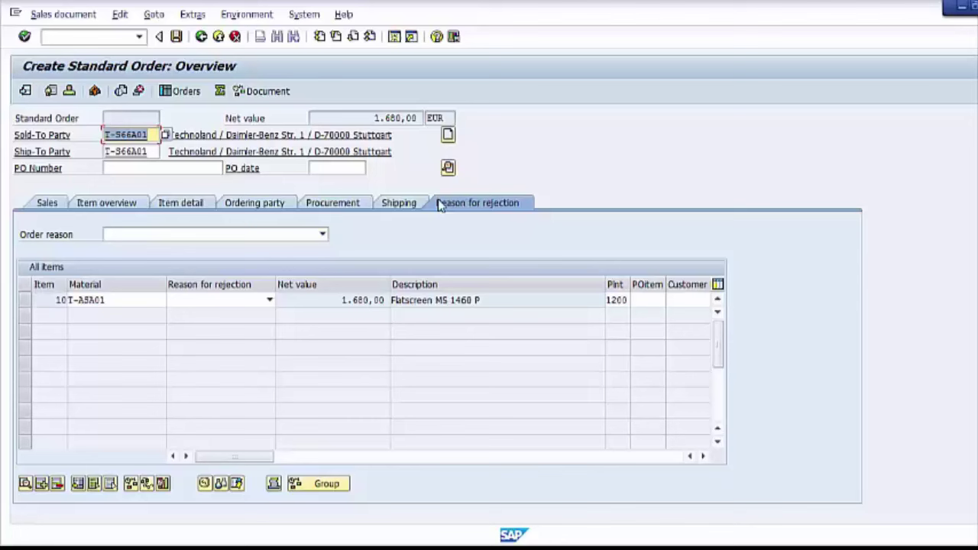
left_click(43, 205)
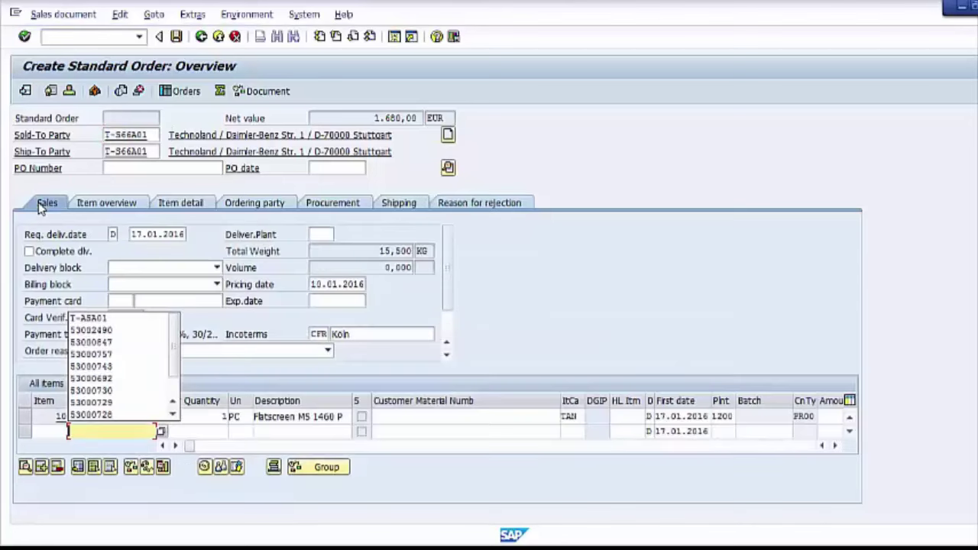
left_click(585, 285)
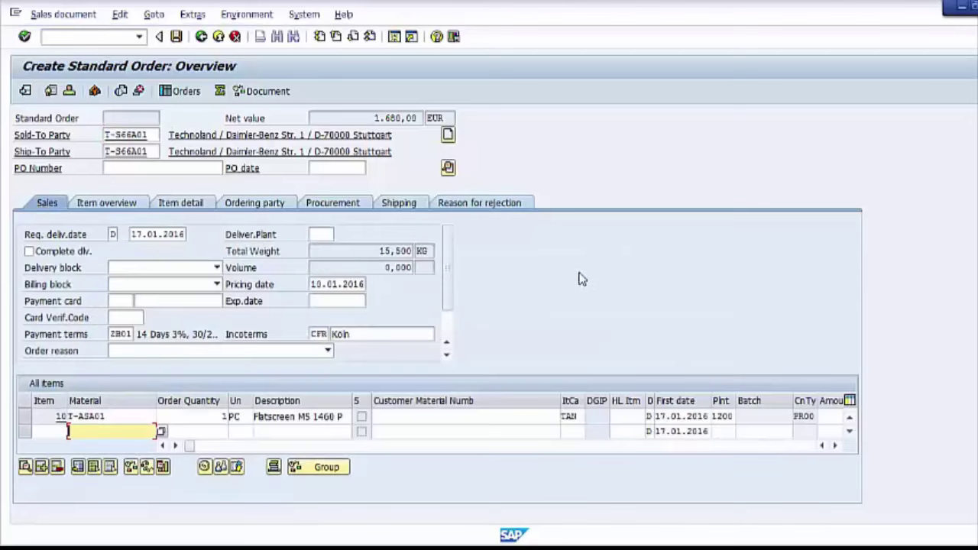
Open the order's header data and review its sales, shipping, billing, payment card, accounting, conditions and account assignment details
left_click(448, 168)
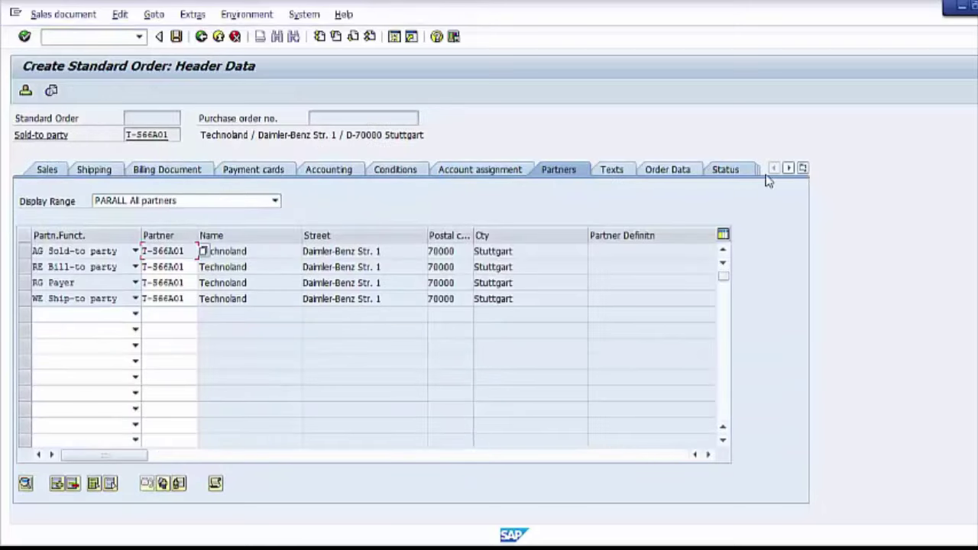
left_click(47, 171)
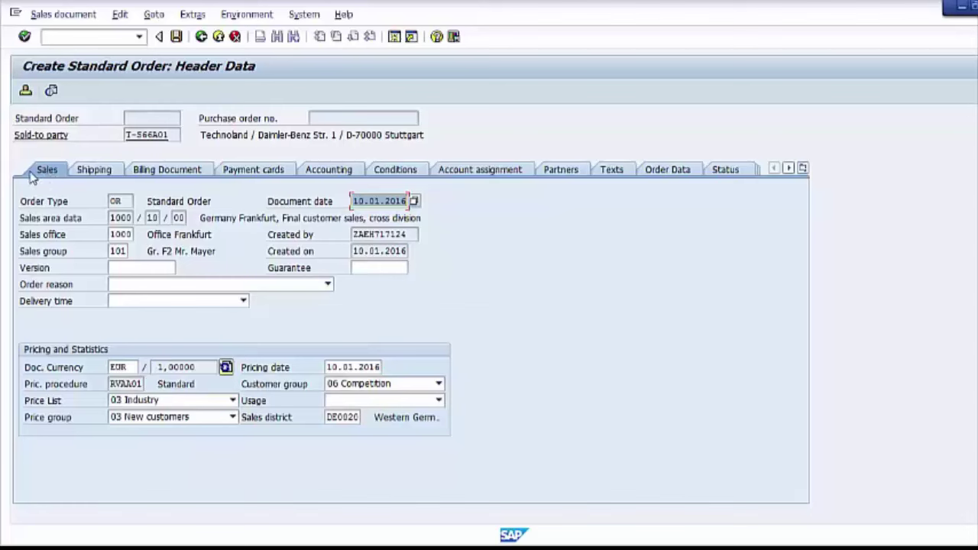
left_click(93, 170)
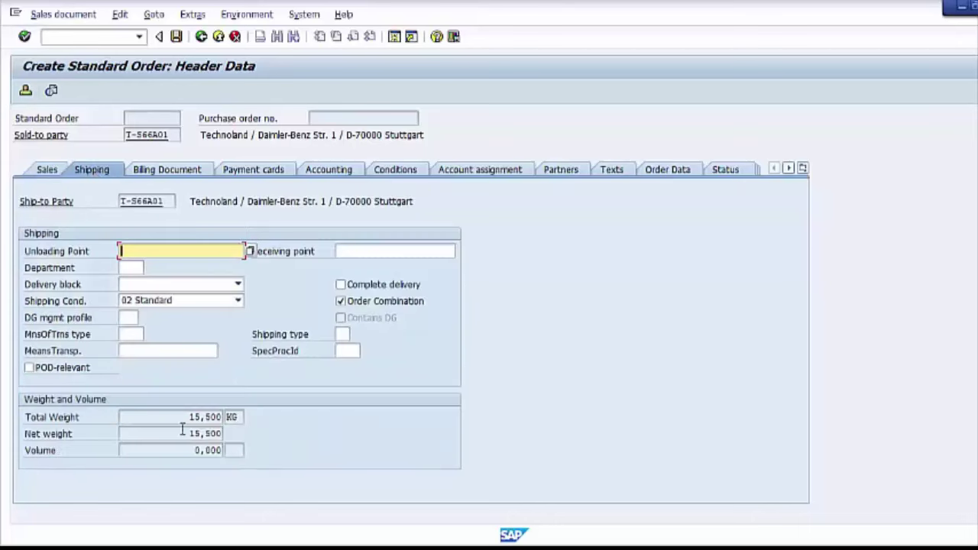
left_click(191, 169)
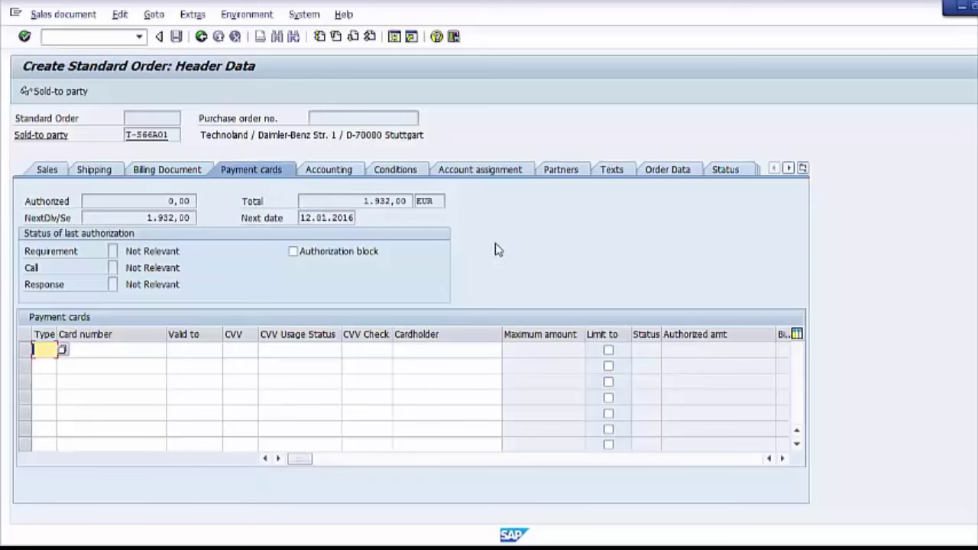
left_click(331, 169)
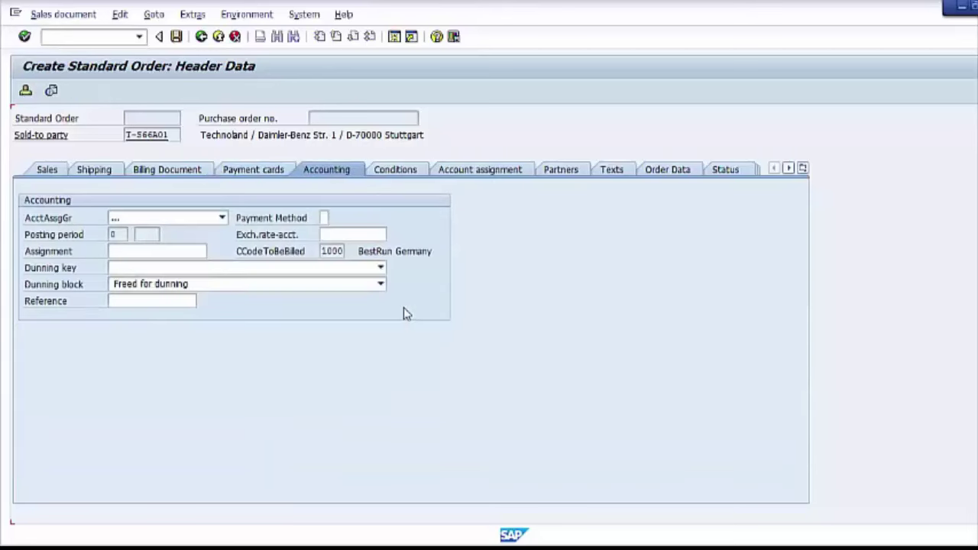
left_click(408, 174)
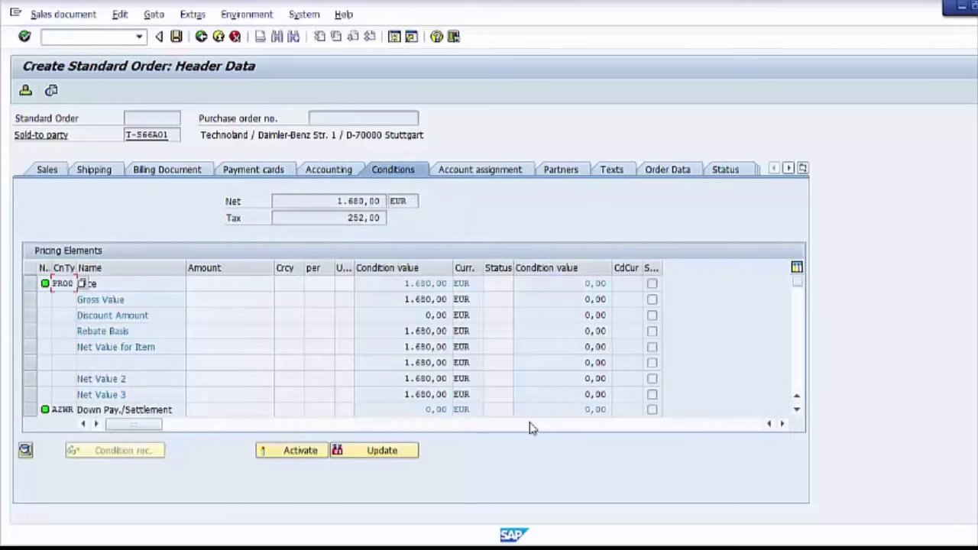
left_click(482, 170)
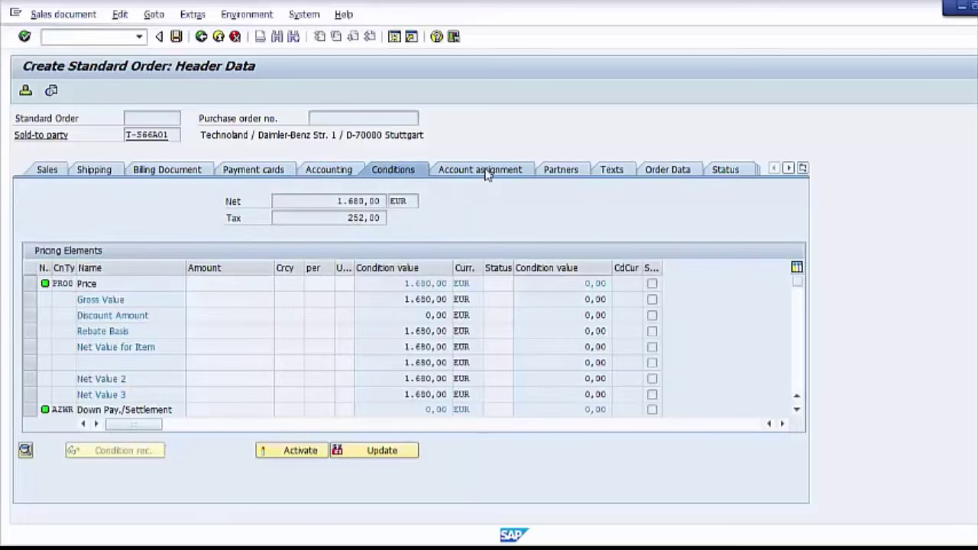
Review the header's partners, texts, order data, status and additional data A and B, and return to the order overview
left_click(566, 173)
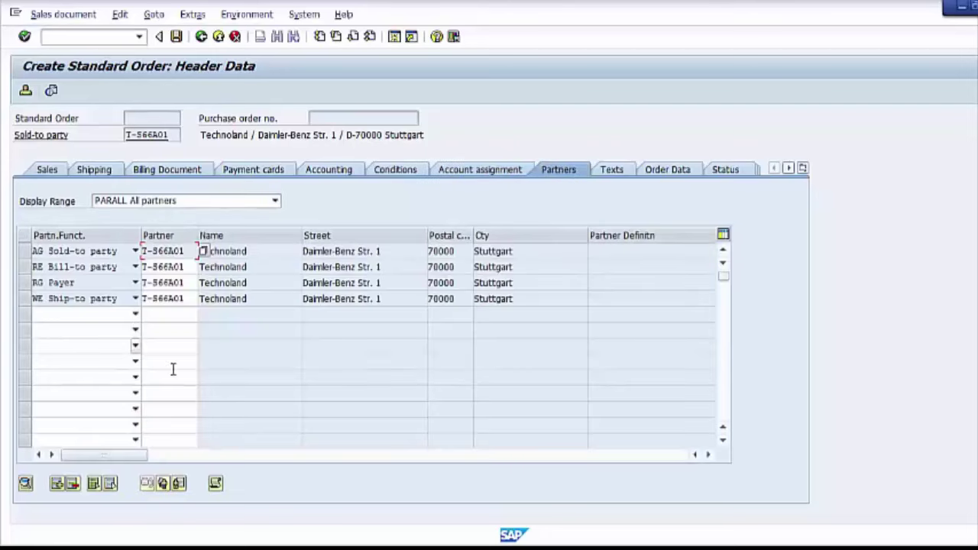
left_click(603, 170)
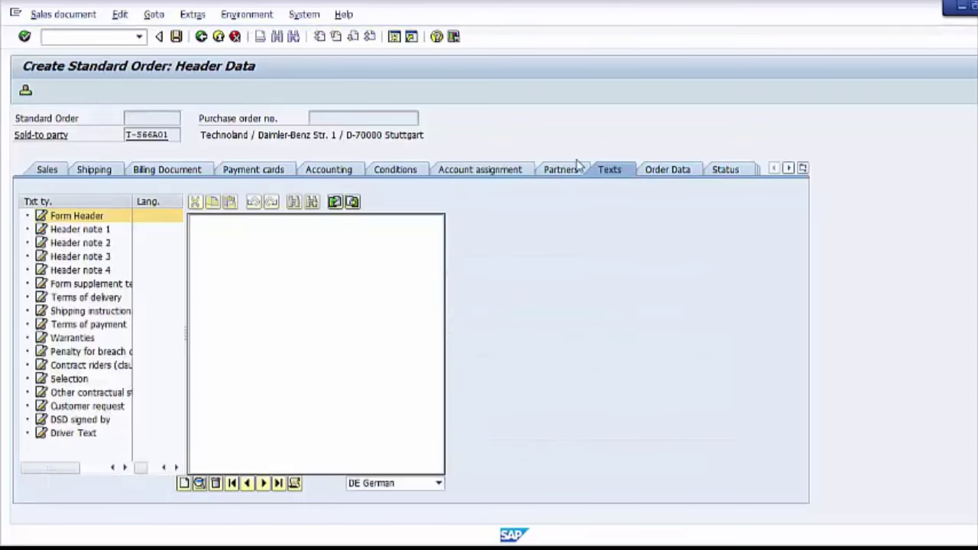
left_click(666, 174)
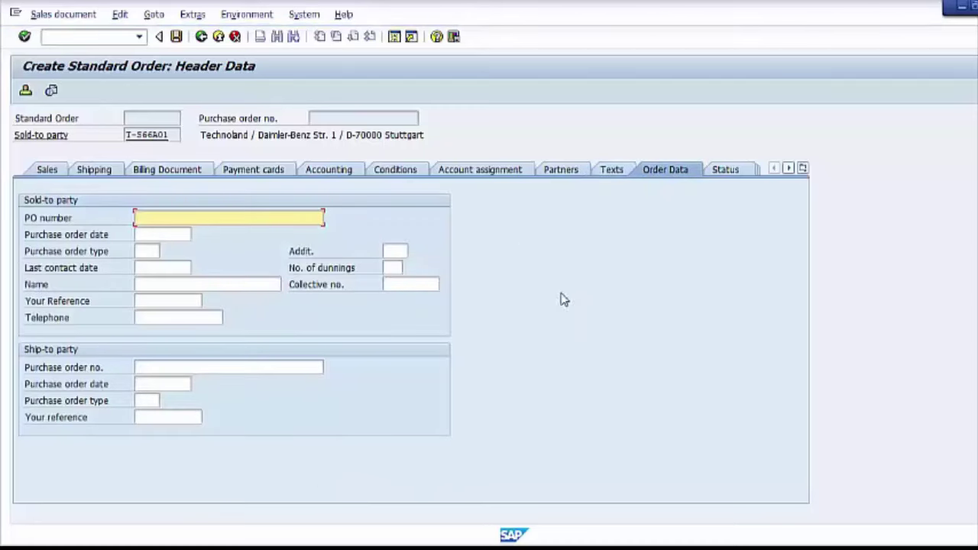
left_click(726, 170)
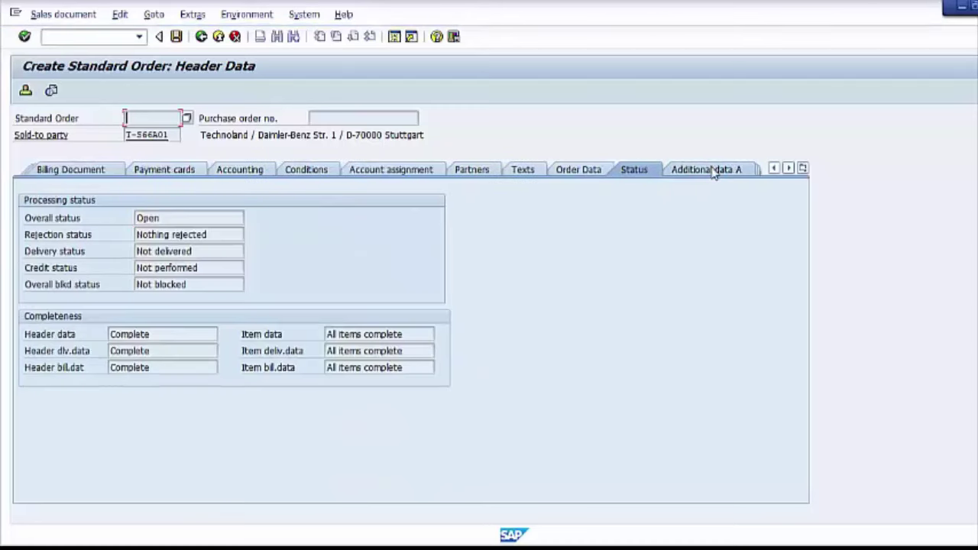
left_click(712, 171)
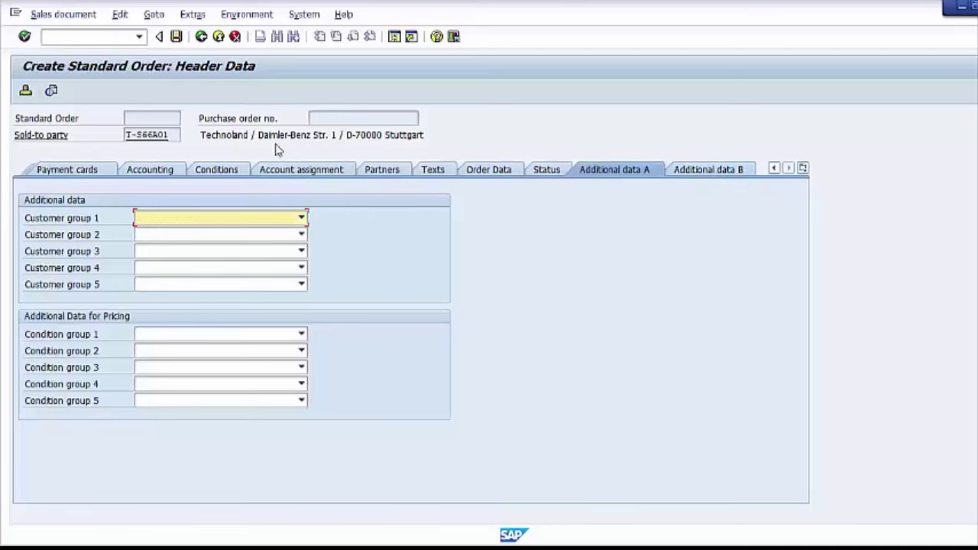
left_click(696, 171)
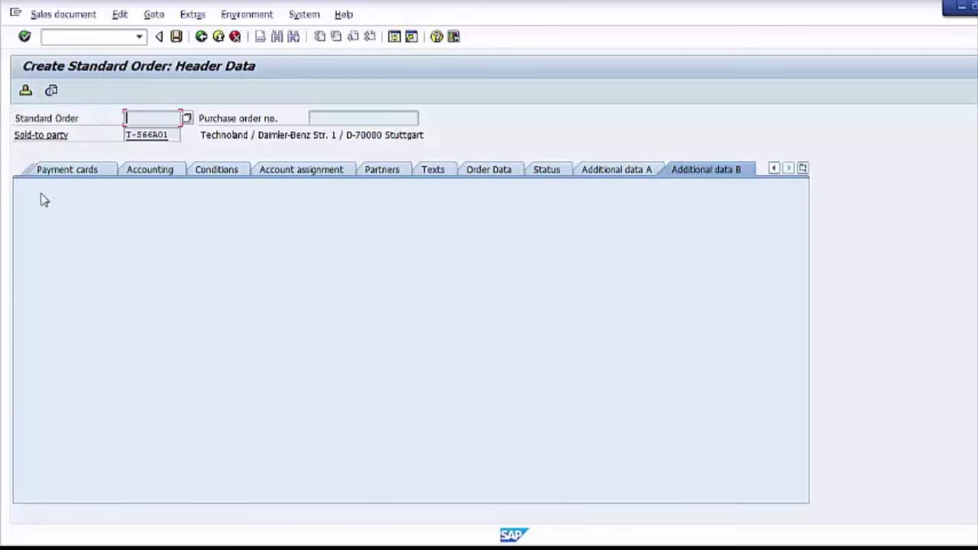
left_click(201, 39)
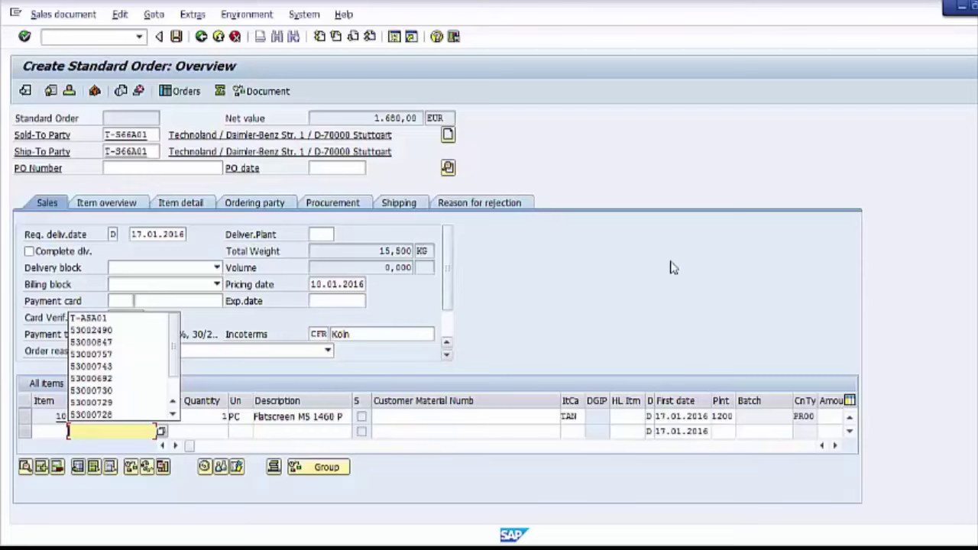
left_click(729, 252)
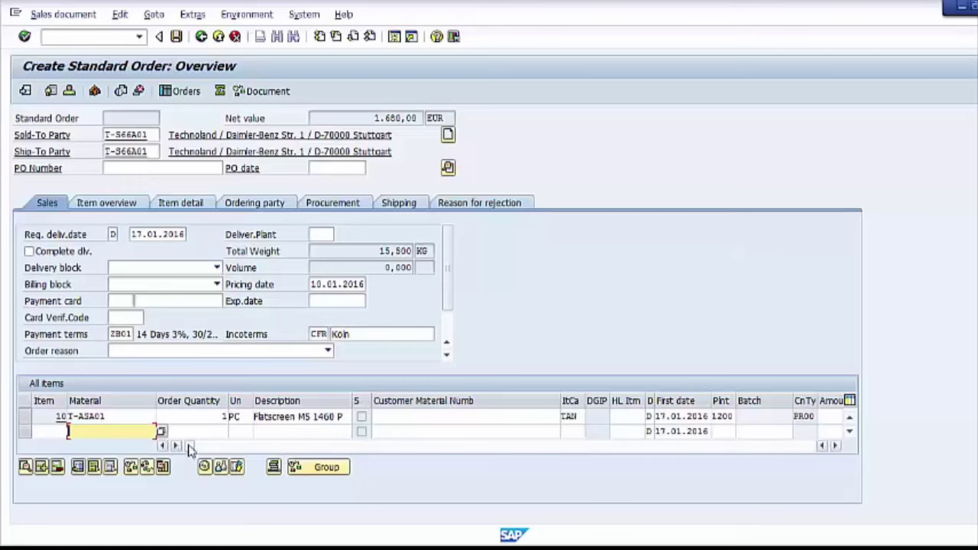
Check the order for missing data with the incompletion log, and read the details of the resulting message before closing them
left_click_drag(191, 449, 153, 447)
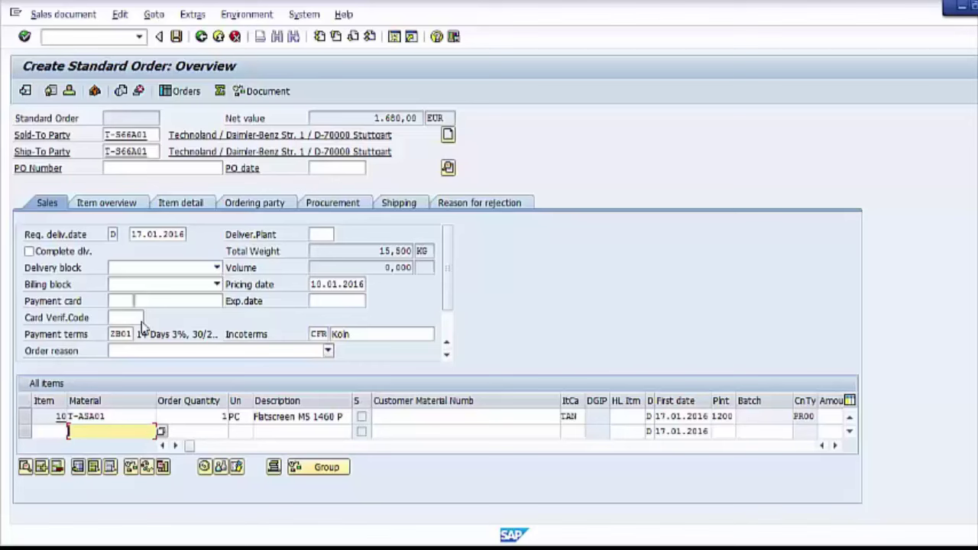
left_click(122, 14)
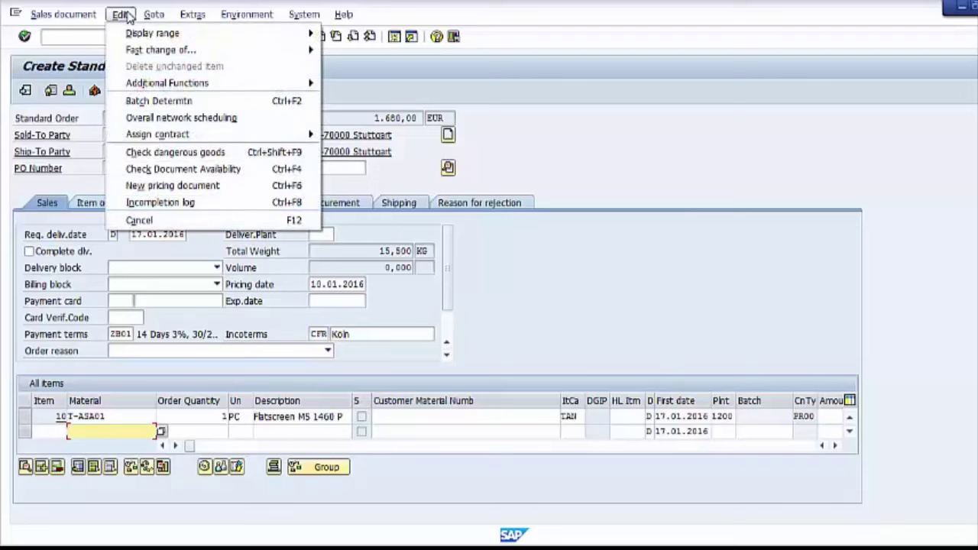
left_click(183, 203)
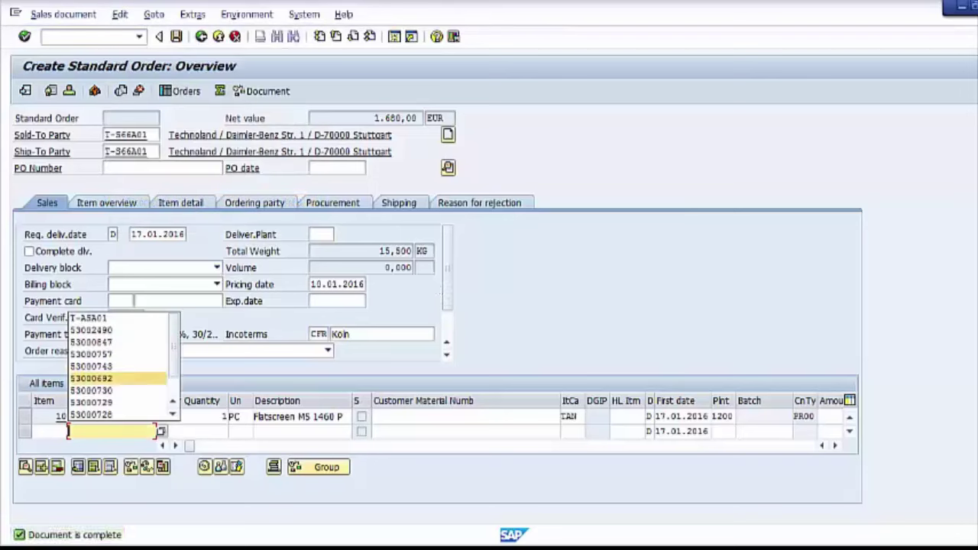
left_click(69, 535)
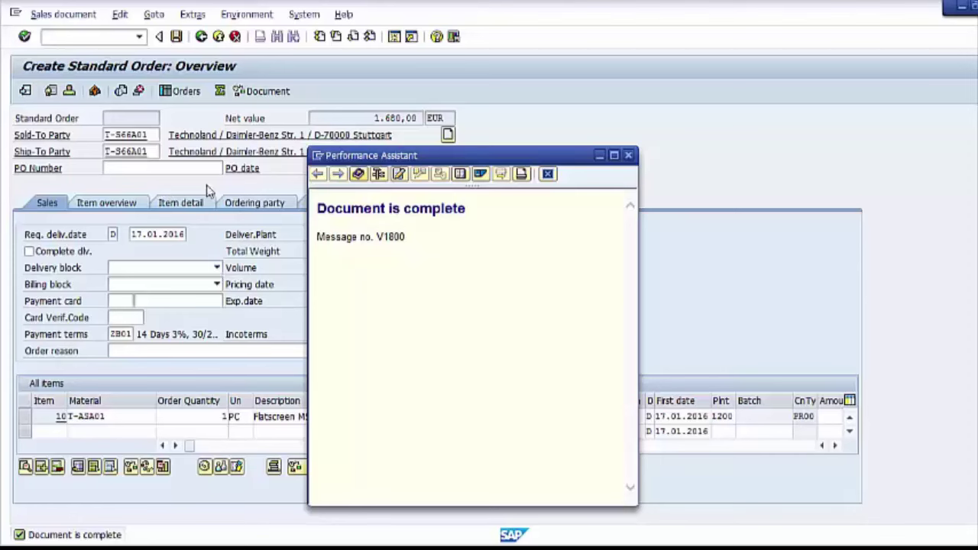
left_click(629, 157)
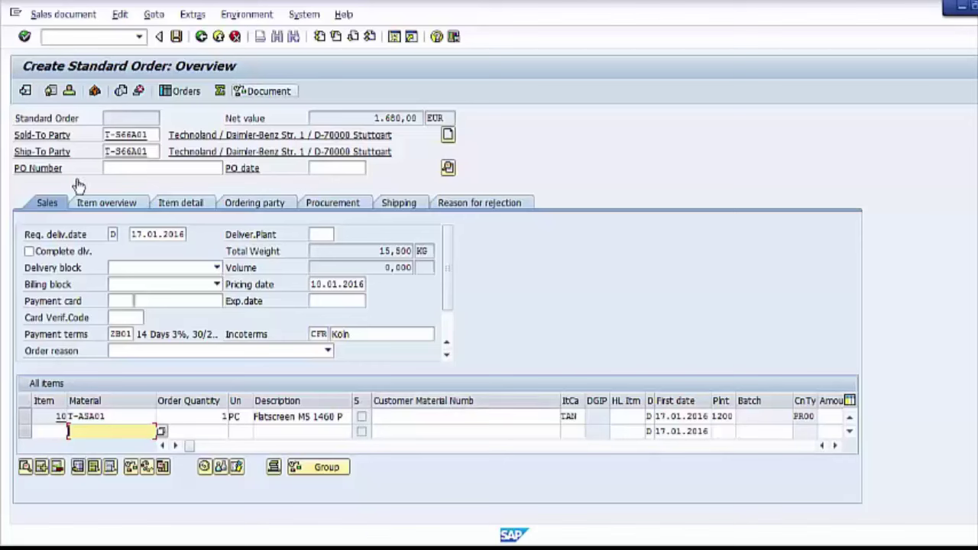
Save the standard order, open the details of the save message and highlight the order number in them
left_click(176, 38)
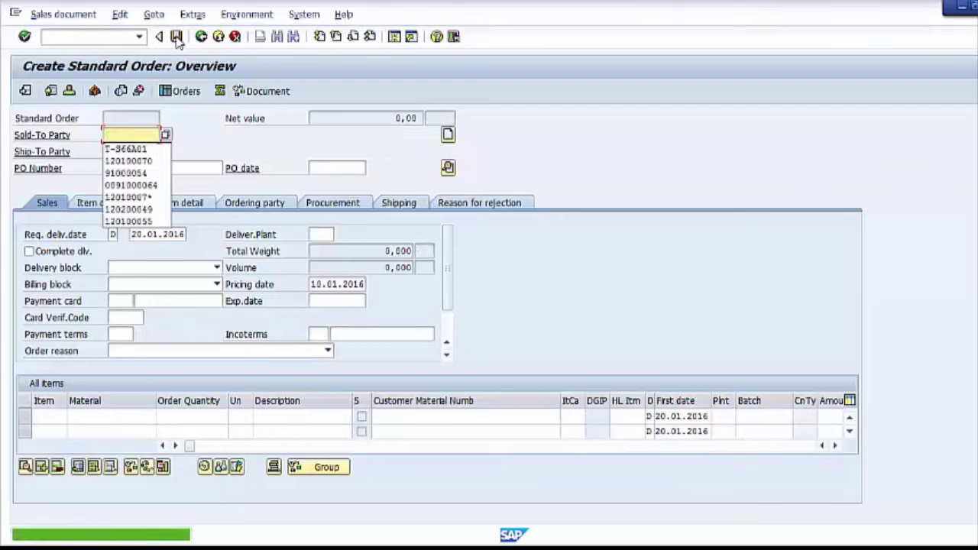
double_click(146, 532)
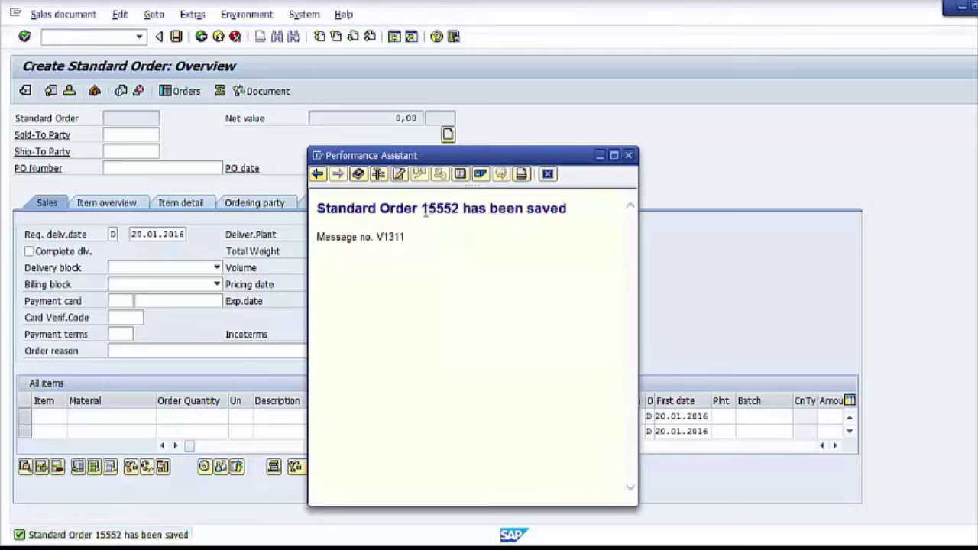
left_click_drag(423, 208, 456, 214)
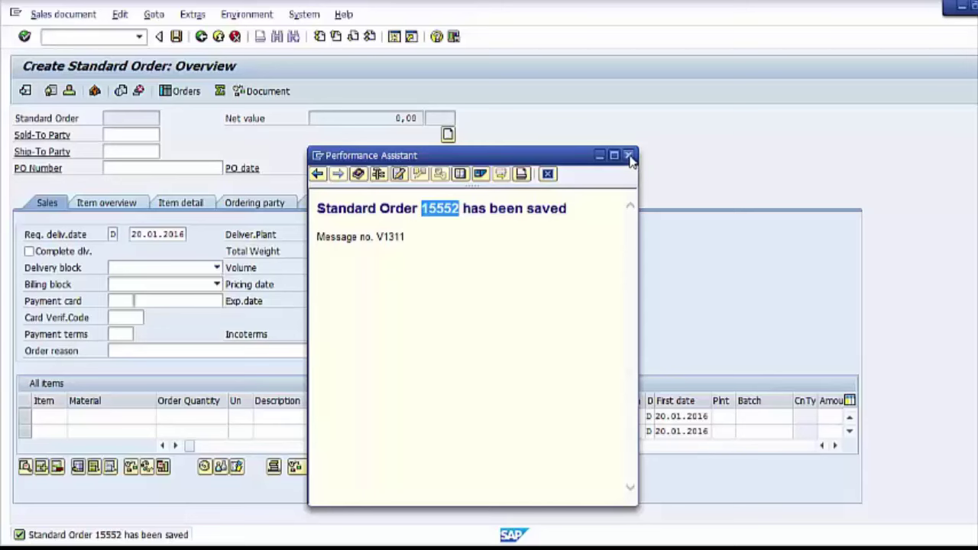
Leave order creation and open the newly saved order for changes with VA02, dismissing the material suggestions
left_click(200, 37)
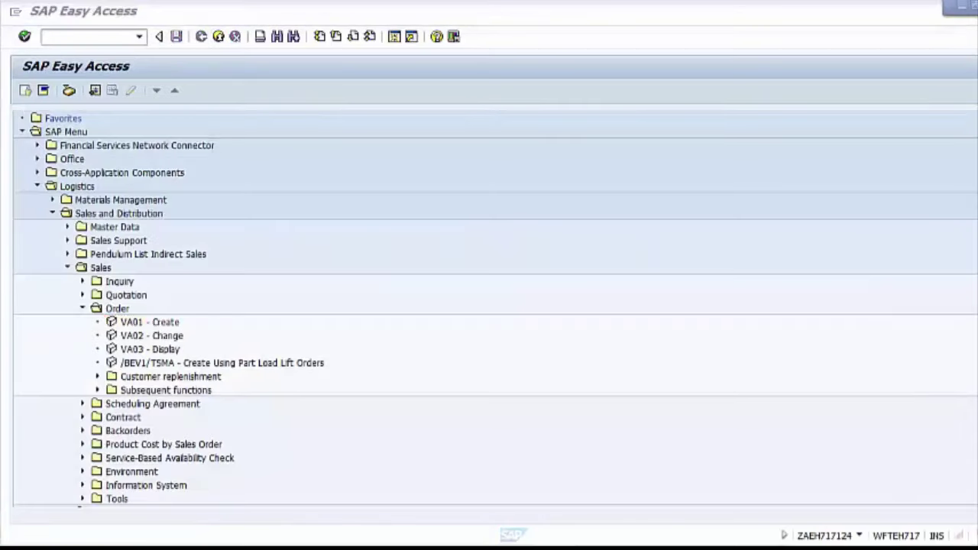
double_click(150, 337)
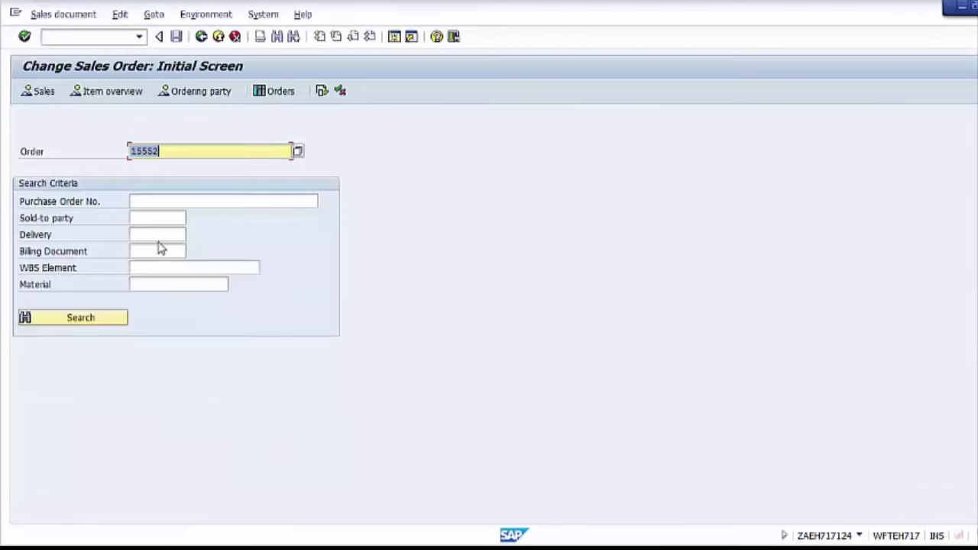
key("End")
key("Return")
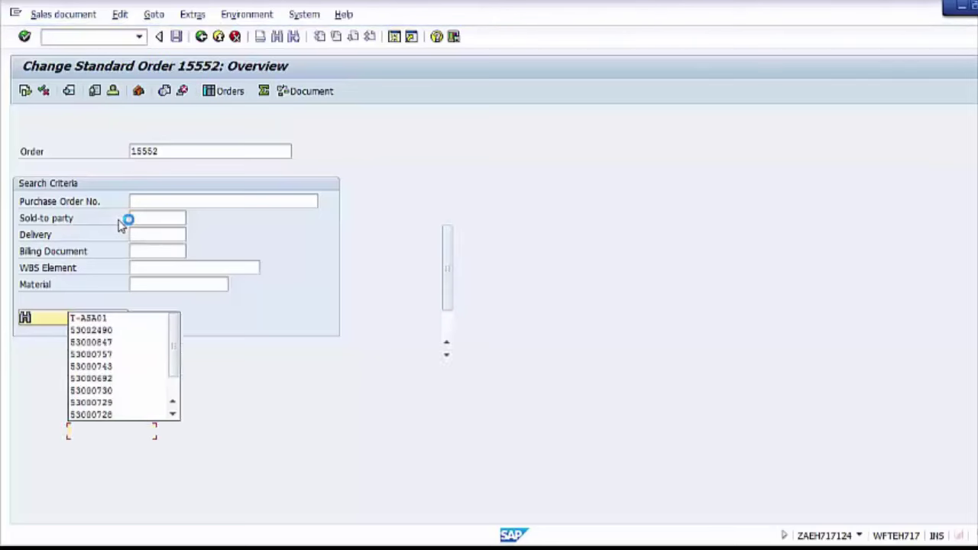
key("Escape")
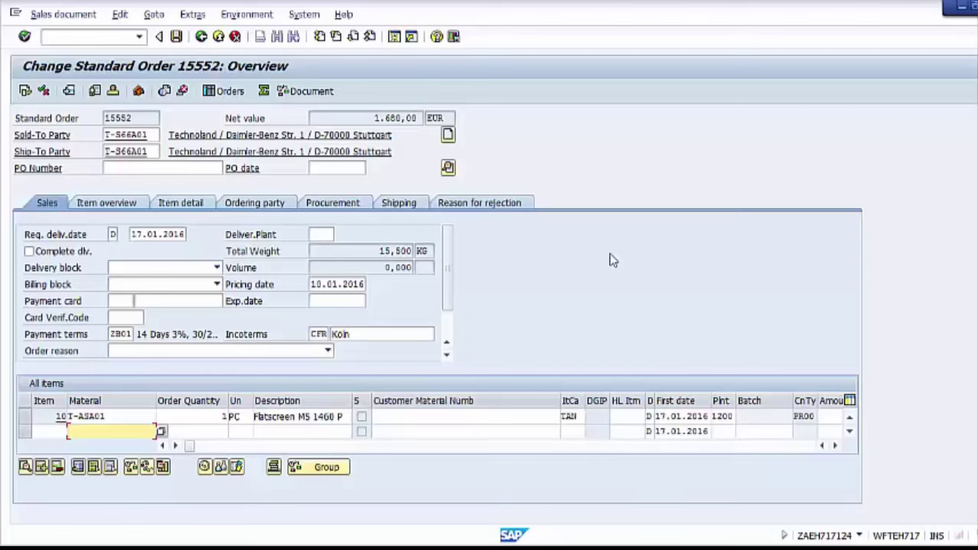
Examine the choices for delivery block, billing block, order reason and item 10's reason for rejection without selecting any, and return to the sales data
left_click(143, 269)
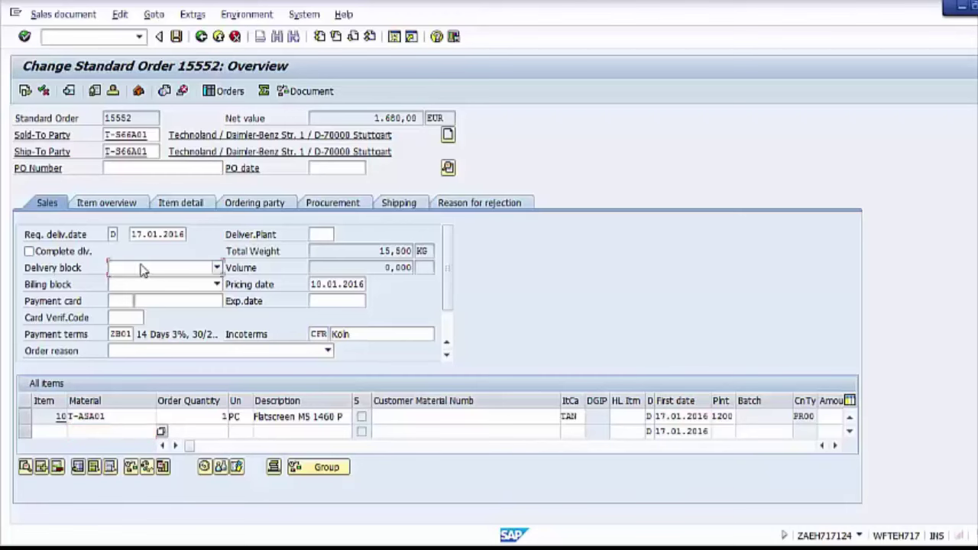
left_click(140, 270)
left_click(134, 285)
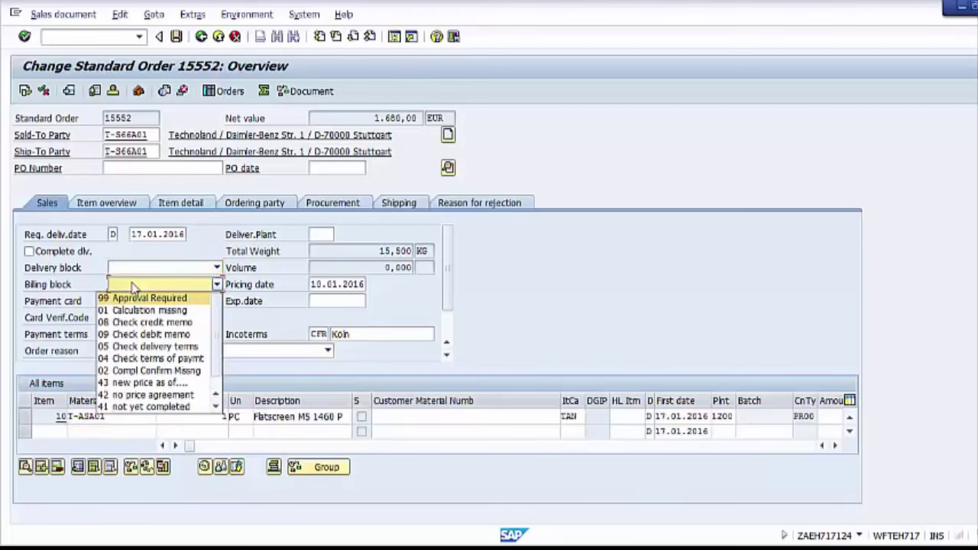
left_click(134, 285)
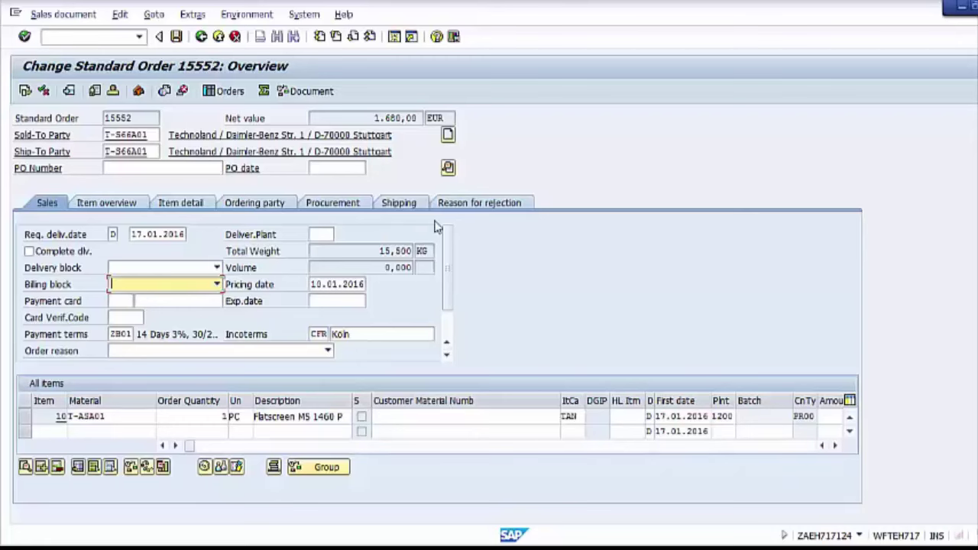
left_click(325, 353)
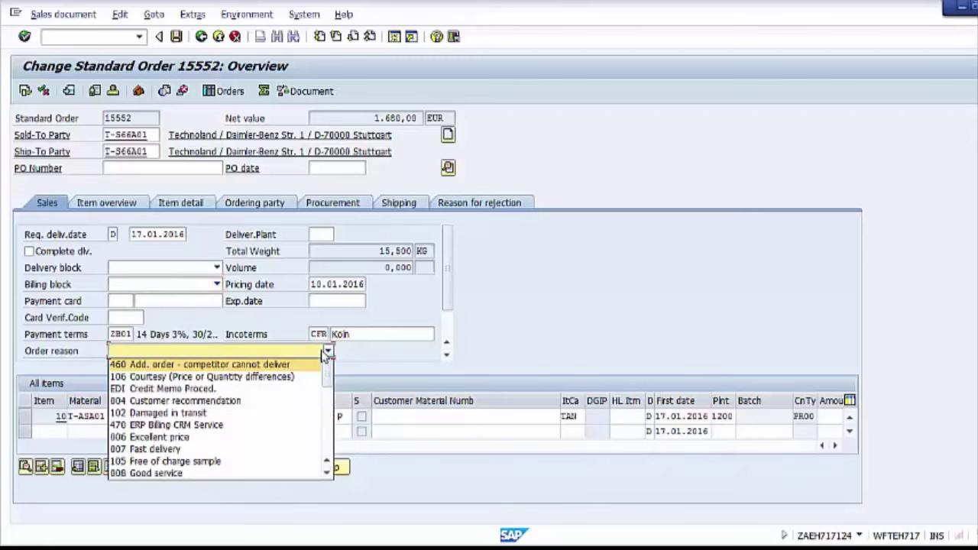
left_click(325, 353)
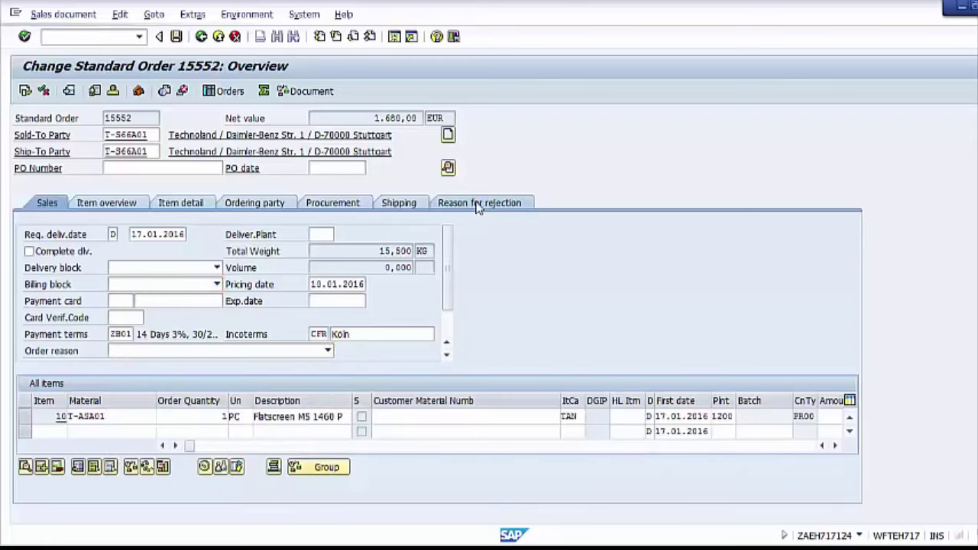
left_click(478, 204)
left_click(270, 300)
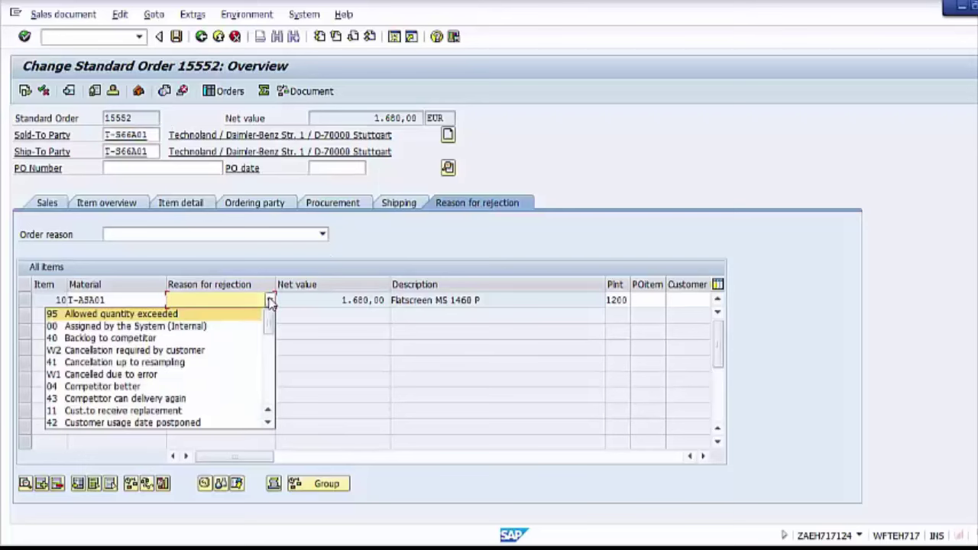
left_click(272, 302)
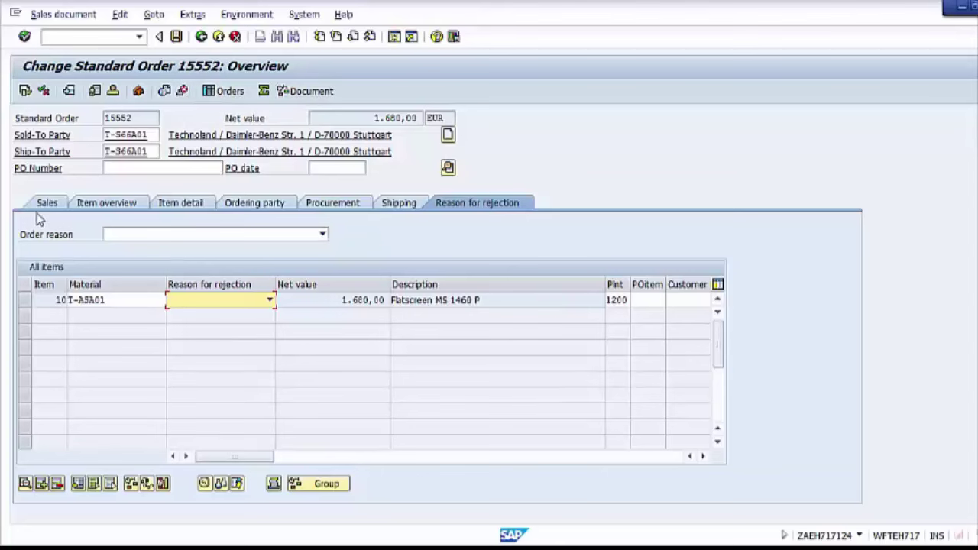
left_click(116, 277)
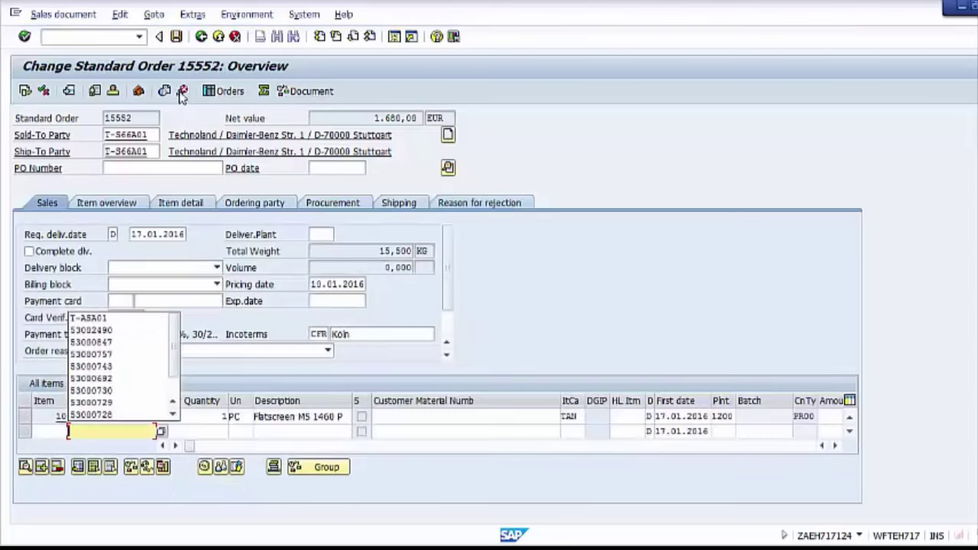
Reject the order's items with reason 04 Competitor better and save the standard order
left_click(182, 91)
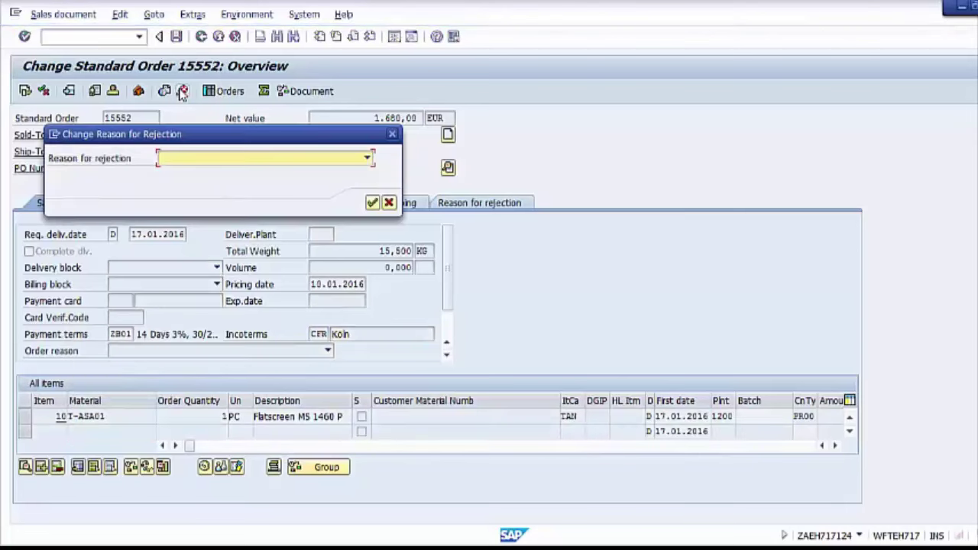
left_click(367, 158)
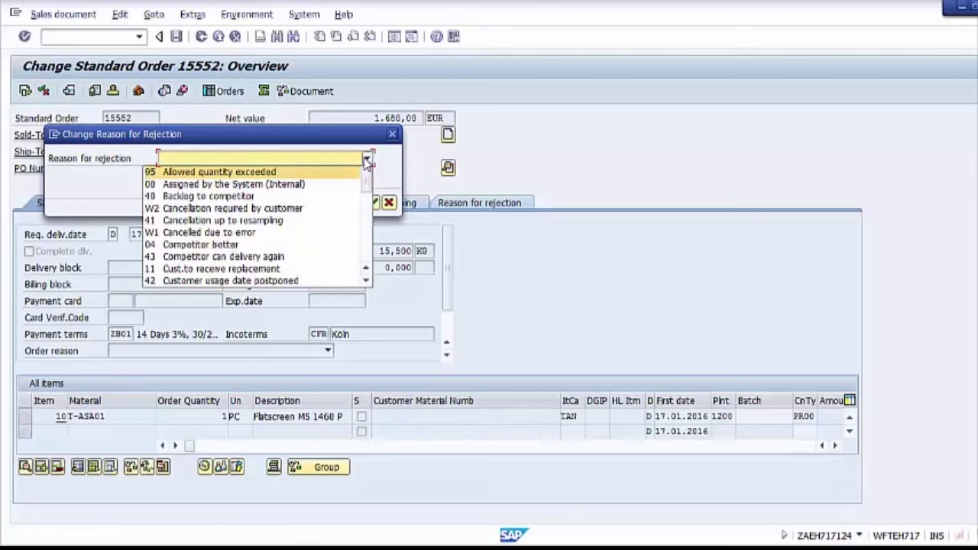
left_click(252, 244)
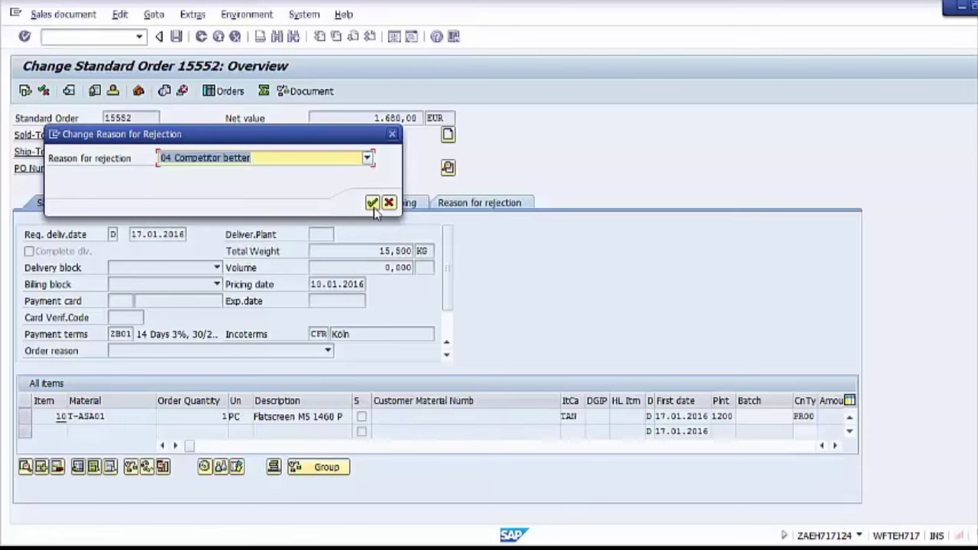
left_click(373, 203)
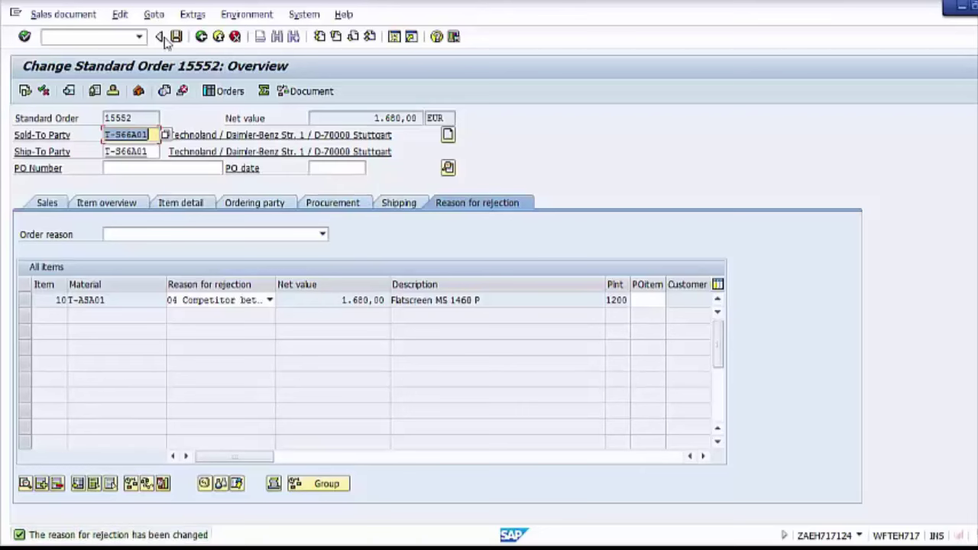
left_click(176, 36)
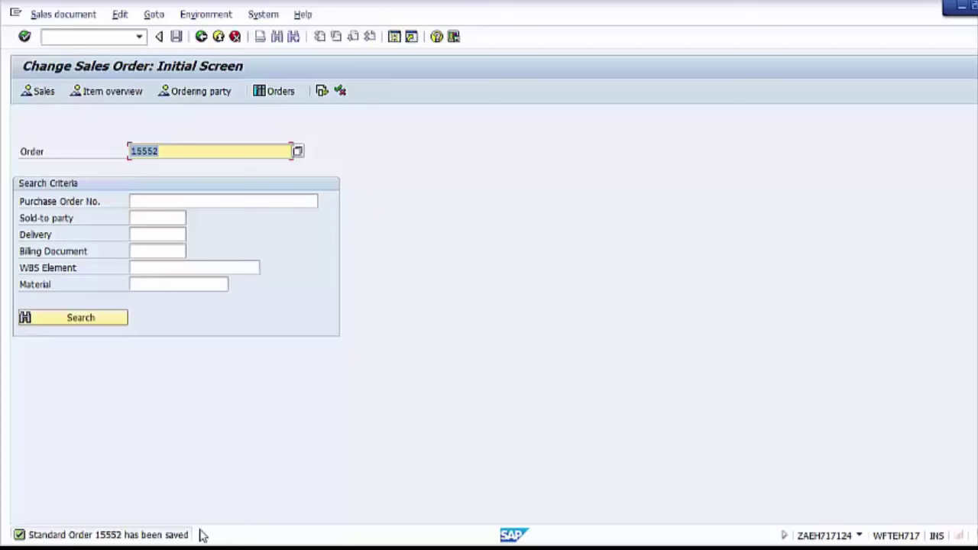
Leave the order change transaction and collapse the SAP Menu tree down to its top-level folders
left_click(219, 37)
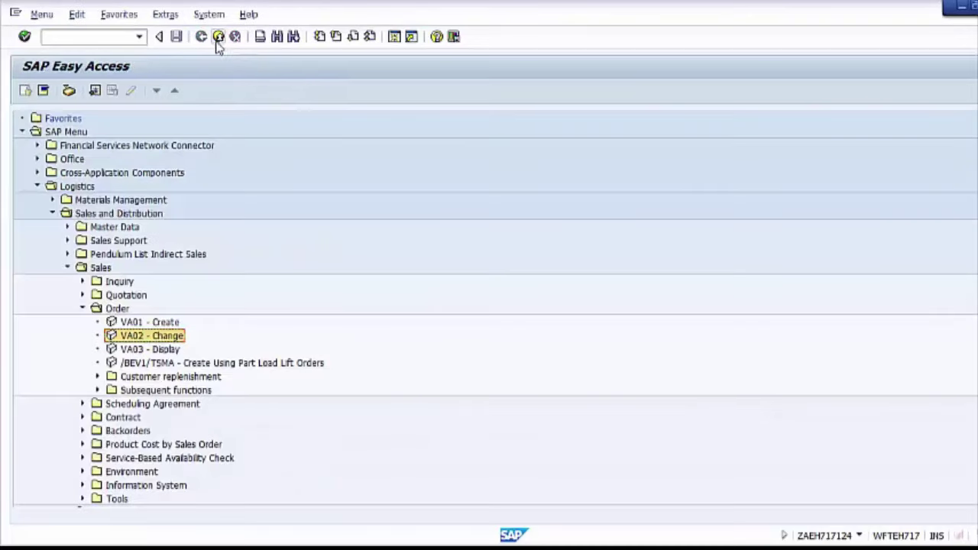
left_click(22, 132)
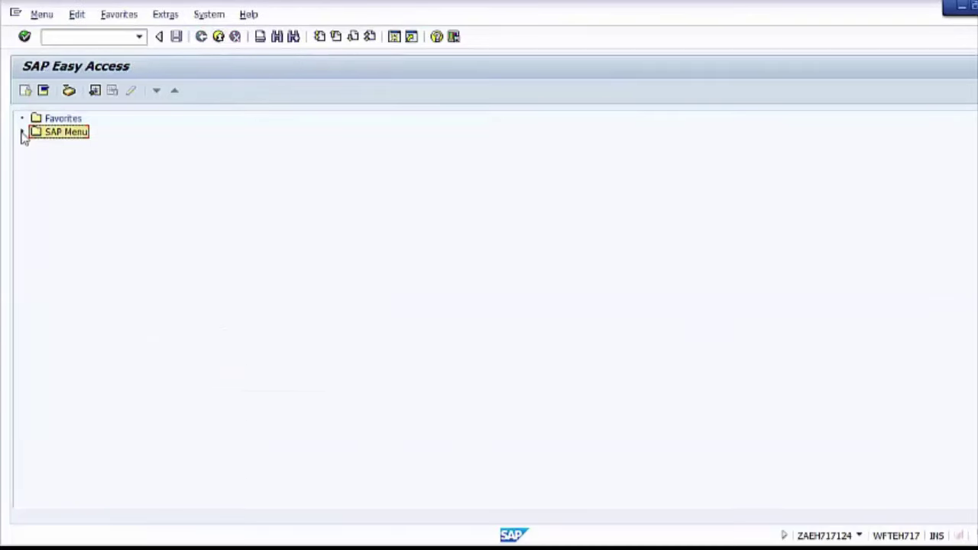
left_click(23, 132)
left_click(37, 171)
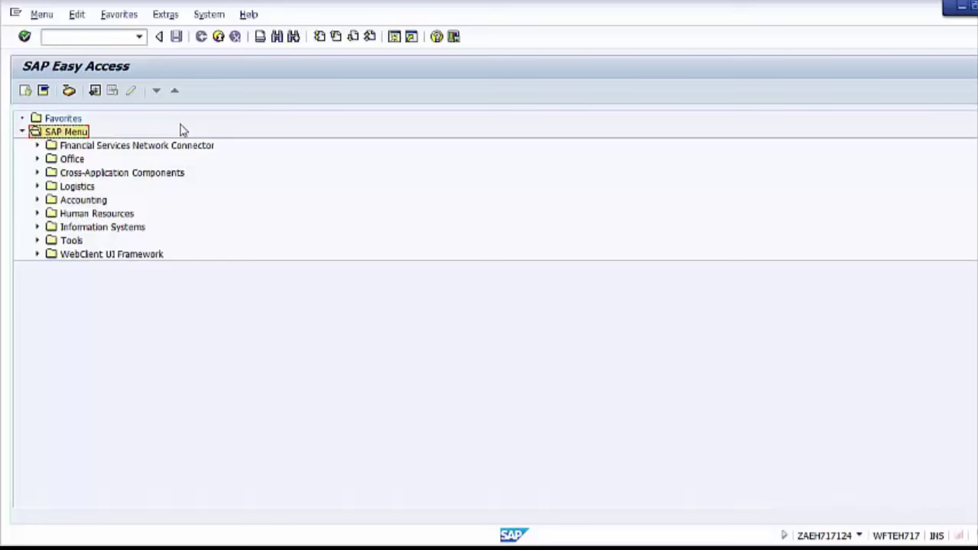
Open the saved standard order in display mode with transaction VA03
left_click(70, 39)
type("v")
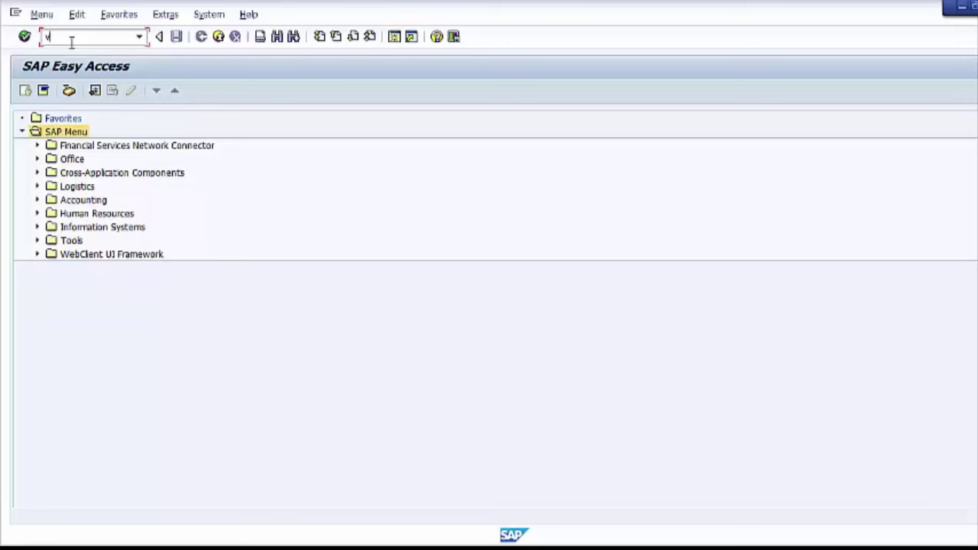
type("a03")
key("Return")
key("Return")
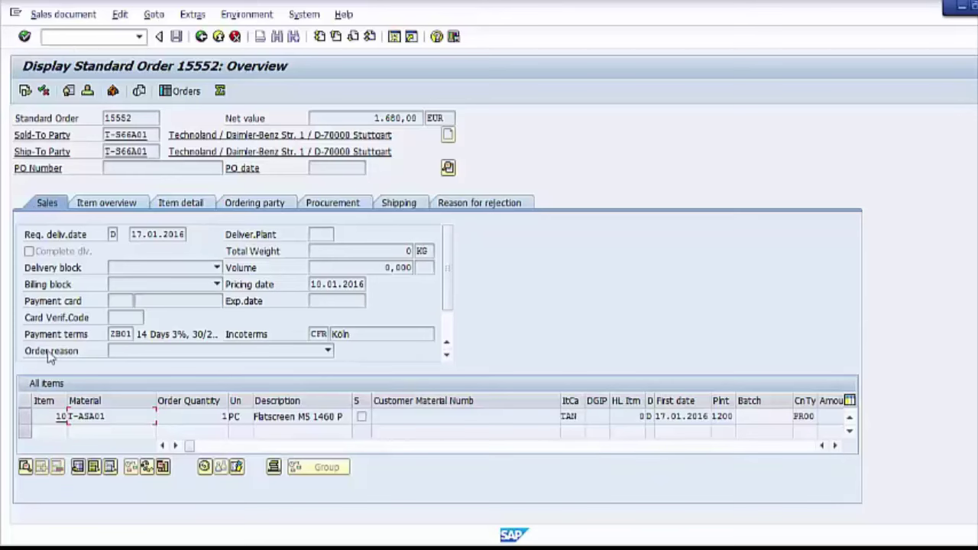
Examine the order reason choices in the displayed order and leave the order display
left_click(327, 350)
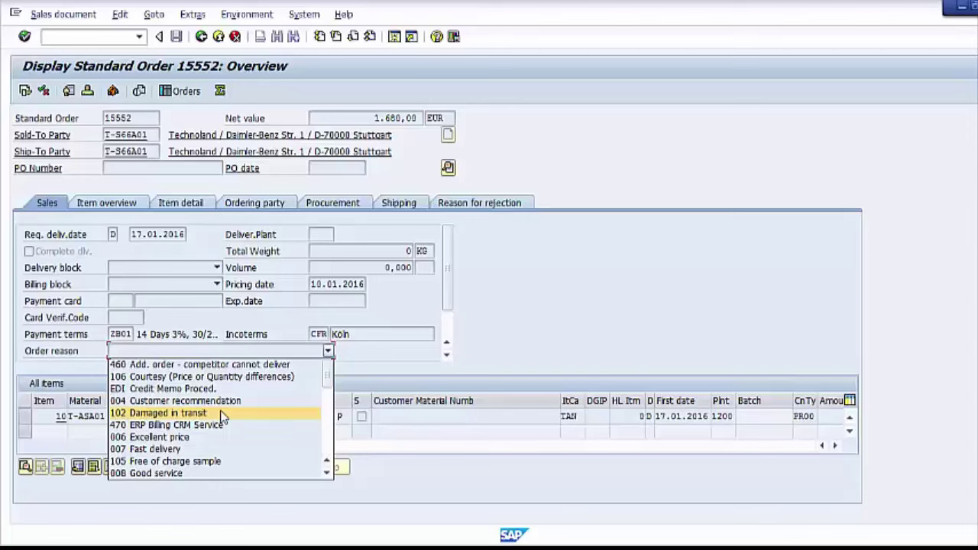
left_click(218, 38)
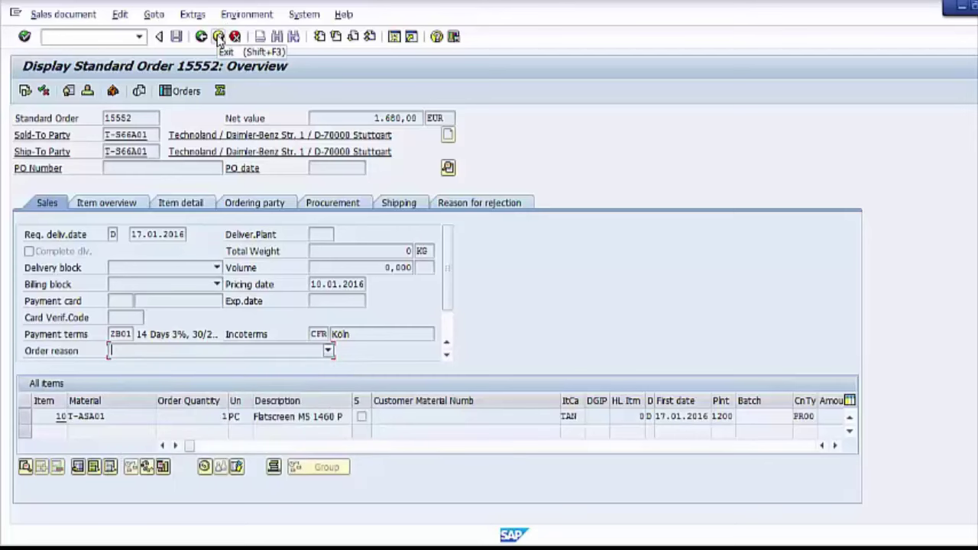
left_click(218, 37)
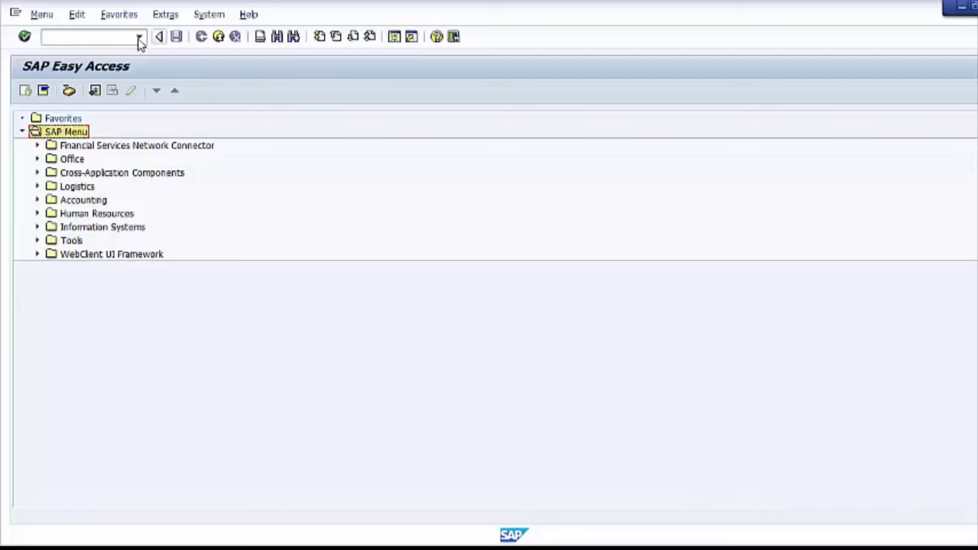
Start transaction SPRO and open the SAP Reference IMG
left_click(130, 36)
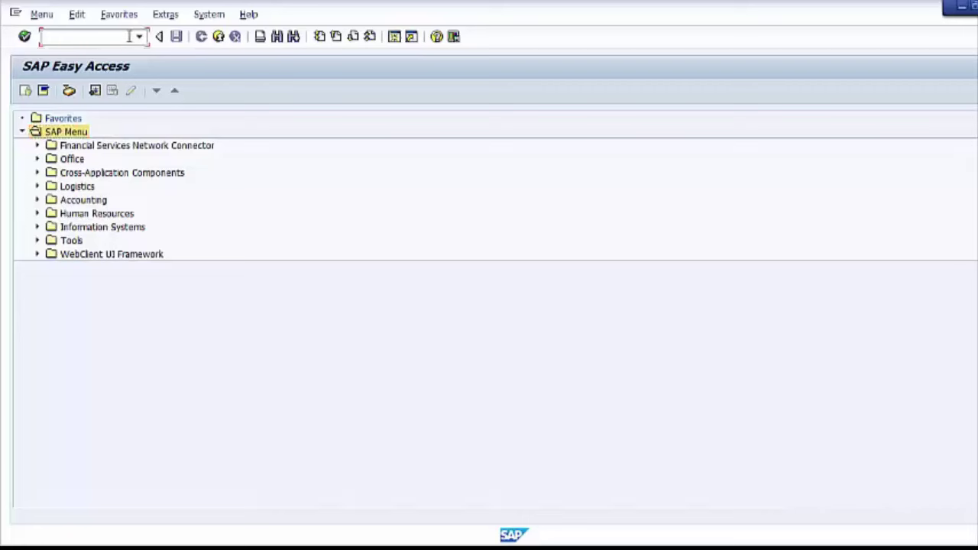
type("spro")
key("Return")
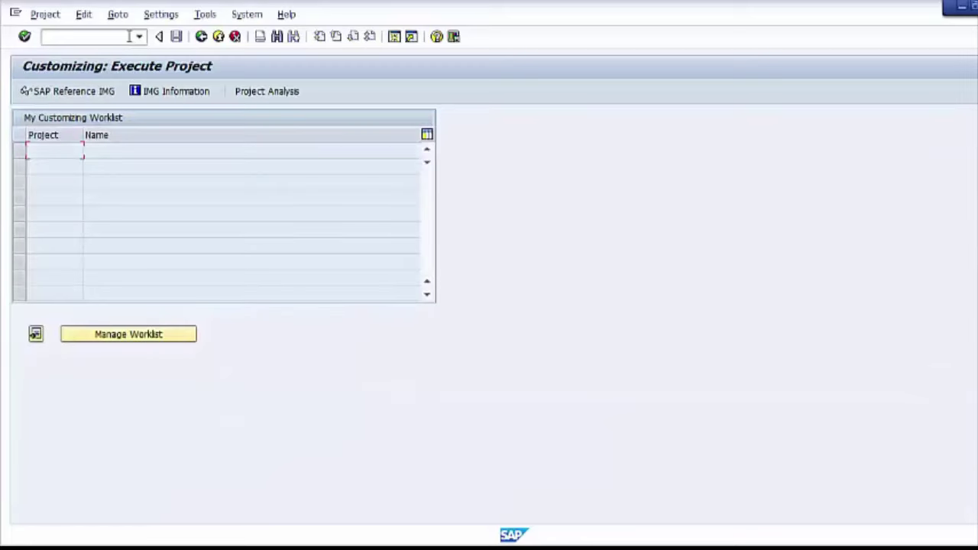
left_click(74, 92)
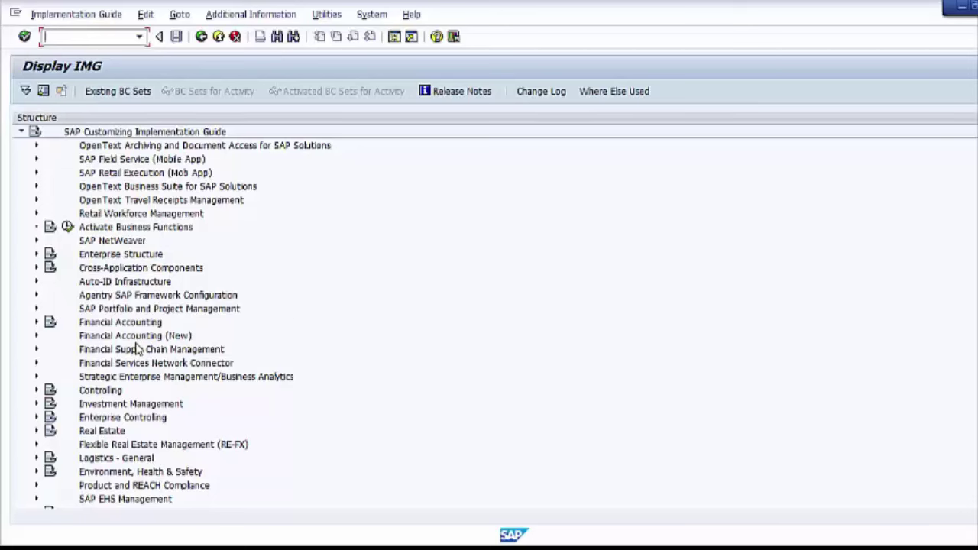
Expand Sales and Distribution, Sales, Sales Documents and Sales Document Header in the IMG, and run the Define Order Reasons activity
scroll(137, 348, "down", 2)
left_click(79, 433)
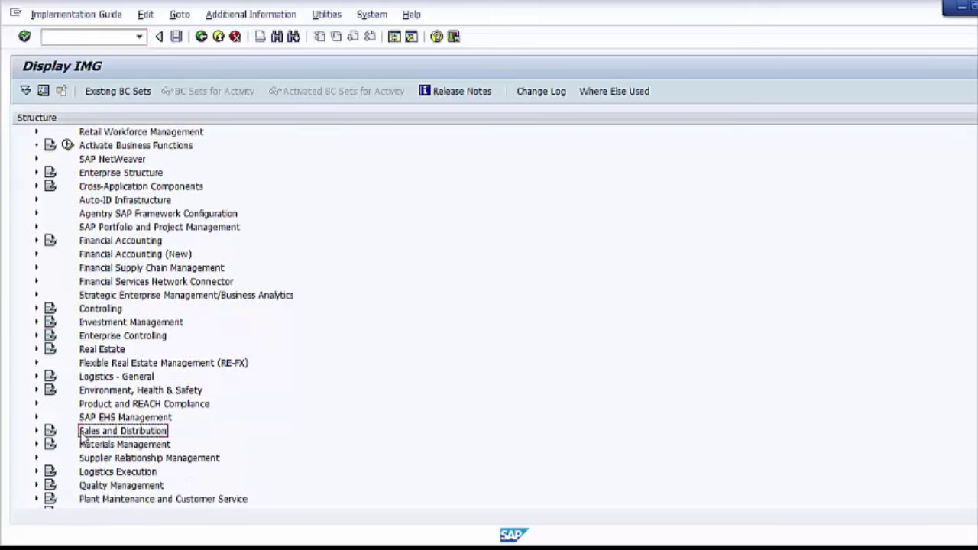
left_click(36, 432)
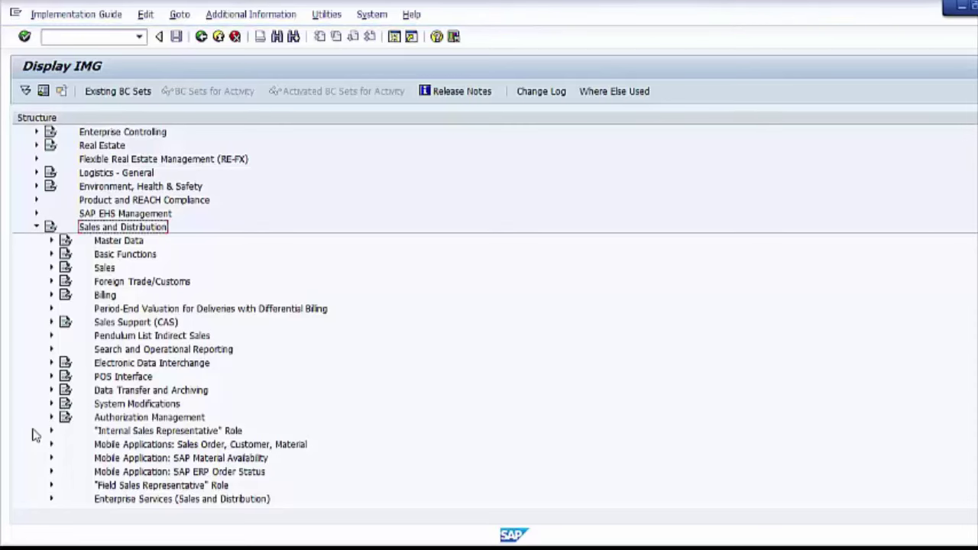
left_click(50, 268)
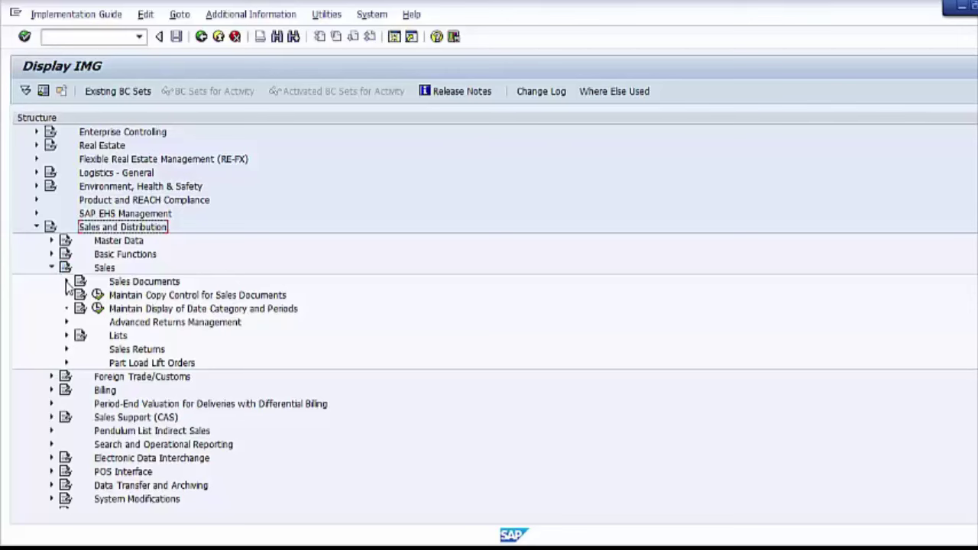
left_click(66, 282)
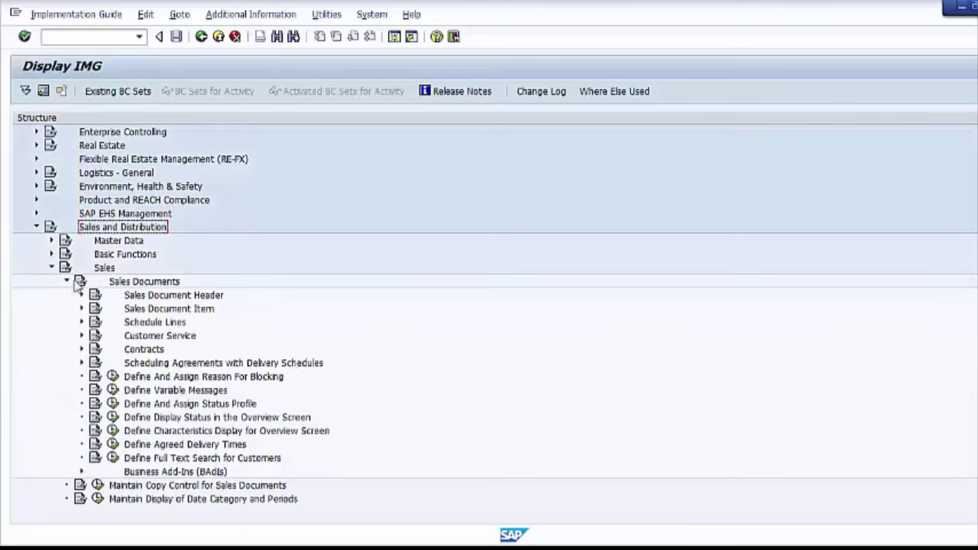
left_click(147, 296)
left_click(82, 297)
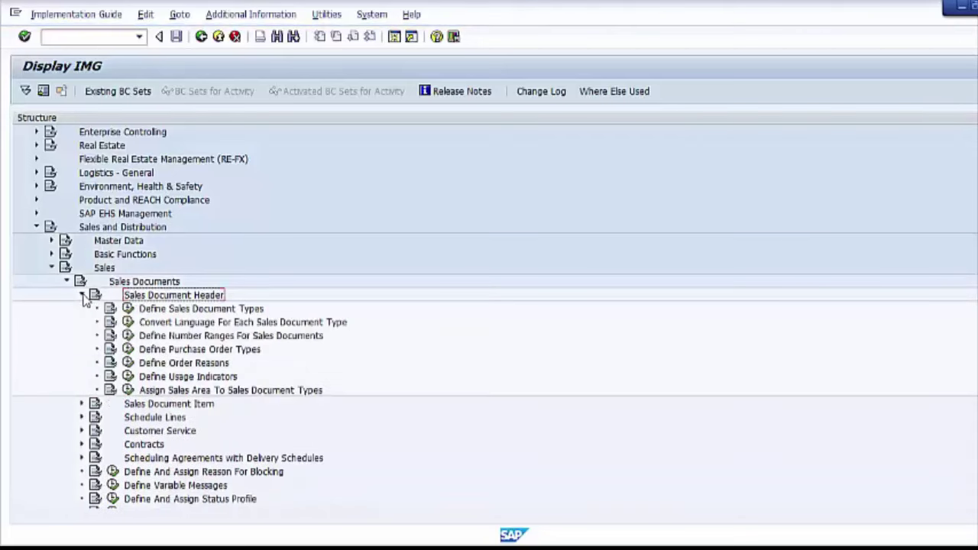
left_click(153, 365)
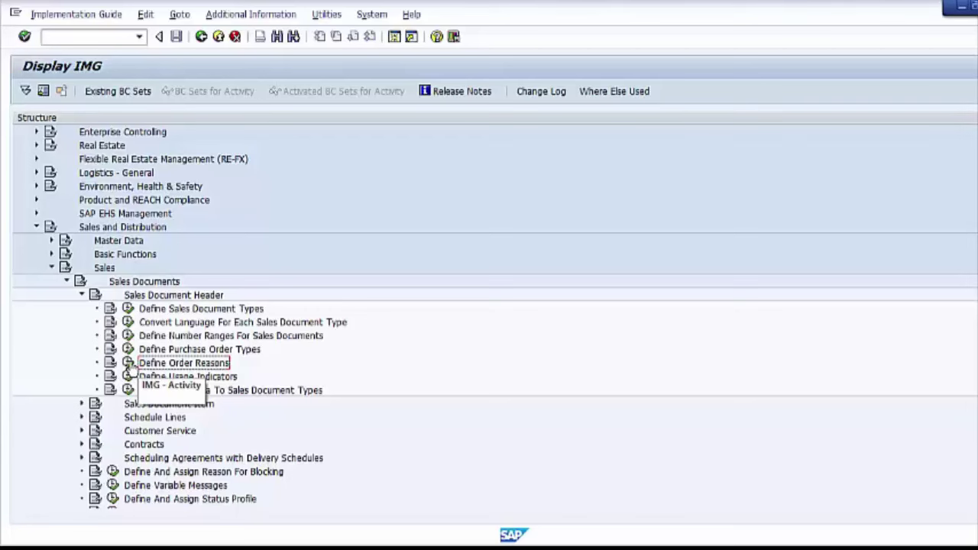
left_click(128, 364)
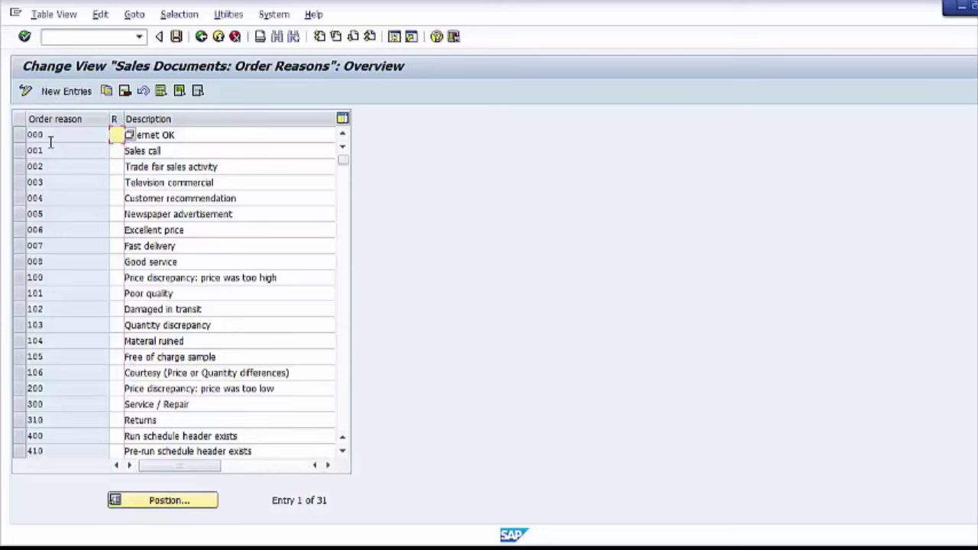
Start new entries for the order reasons and enter 789 as the order reason code
double_click(51, 136)
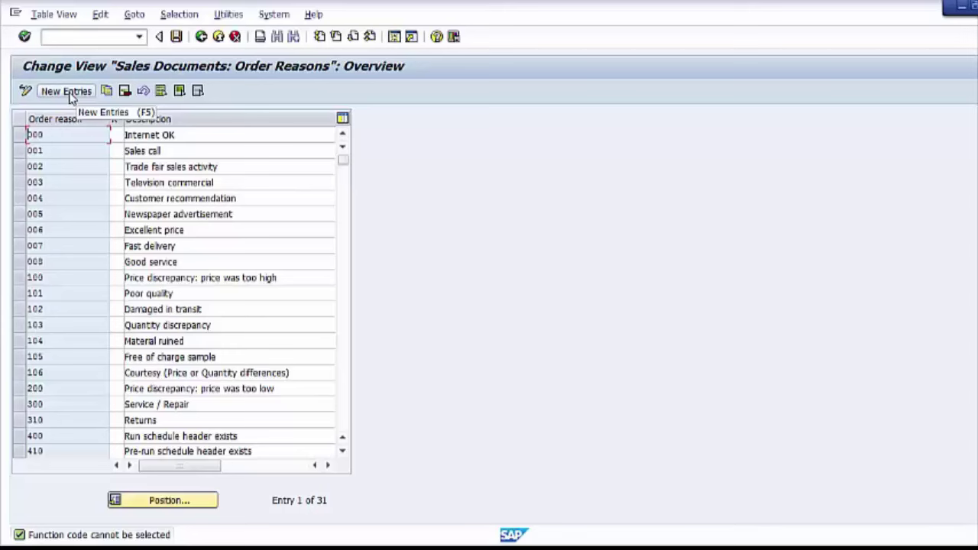
left_click(67, 92)
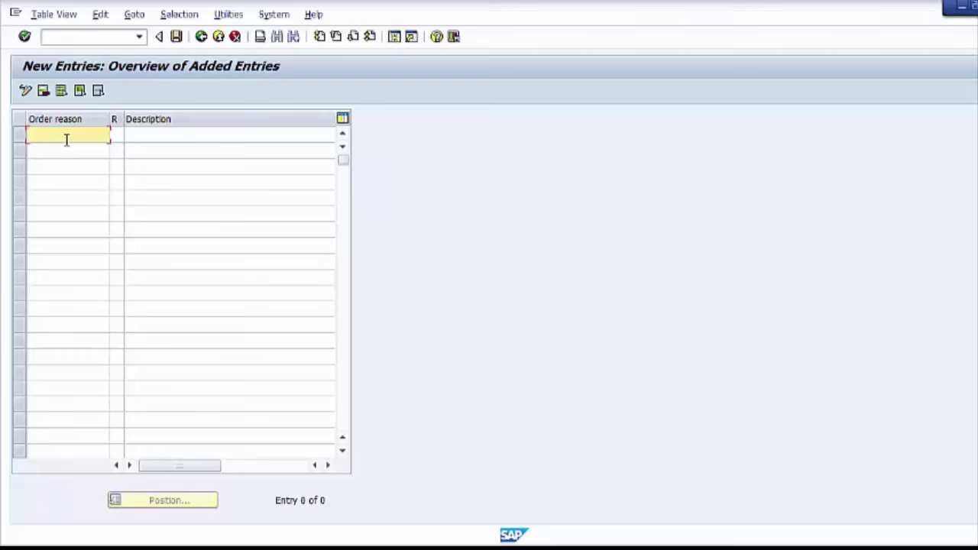
left_click(148, 134)
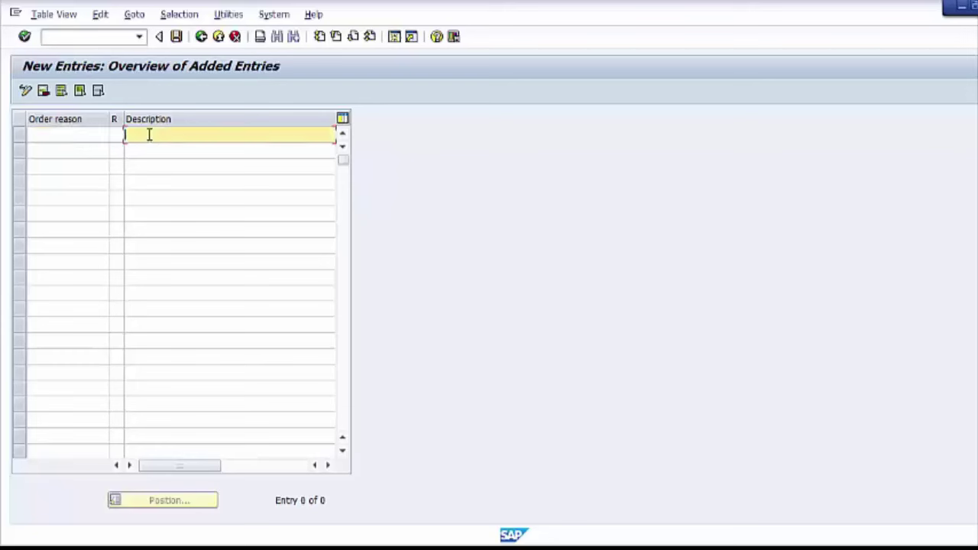
left_click(67, 137)
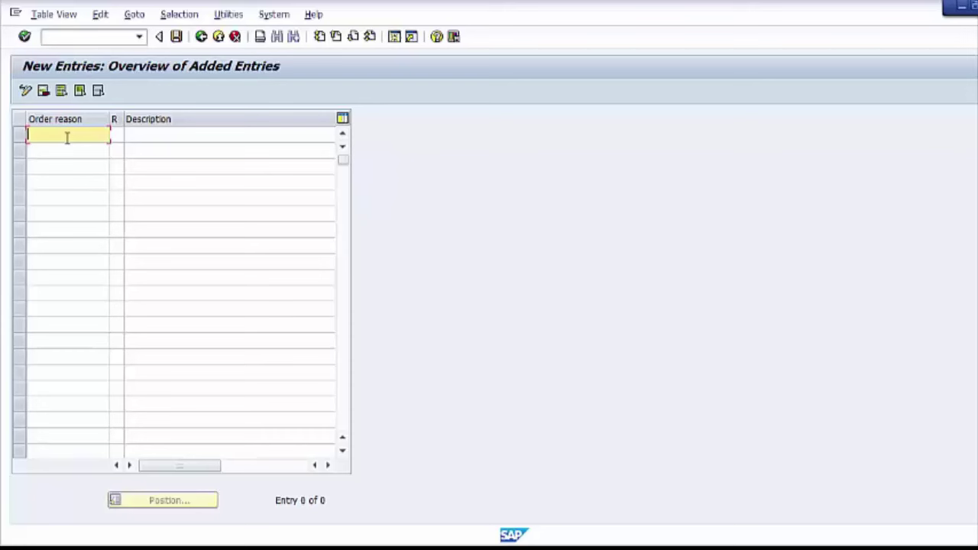
type("789")
Widen the R column and enter SALES CALL as the description of order reason 789
left_click(113, 138)
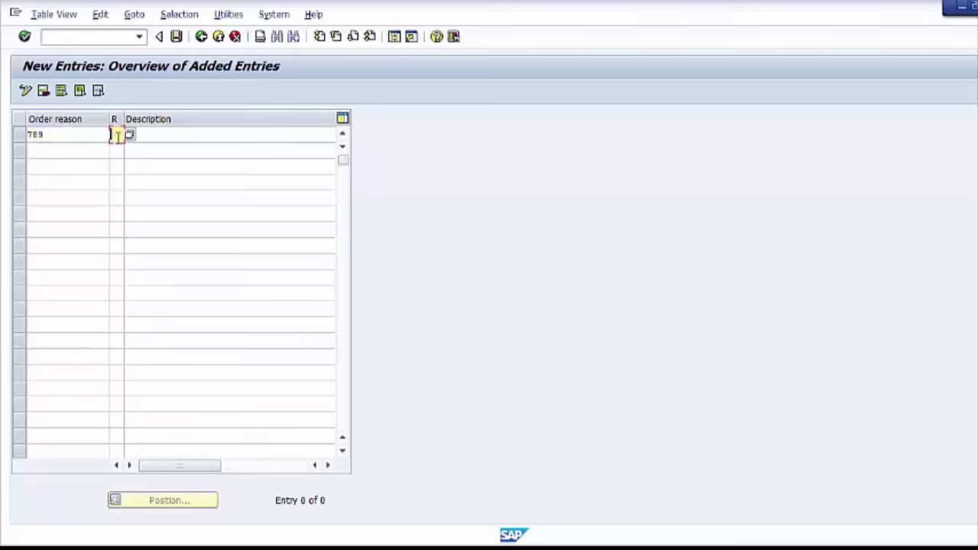
left_click_drag(153, 119, 216, 121)
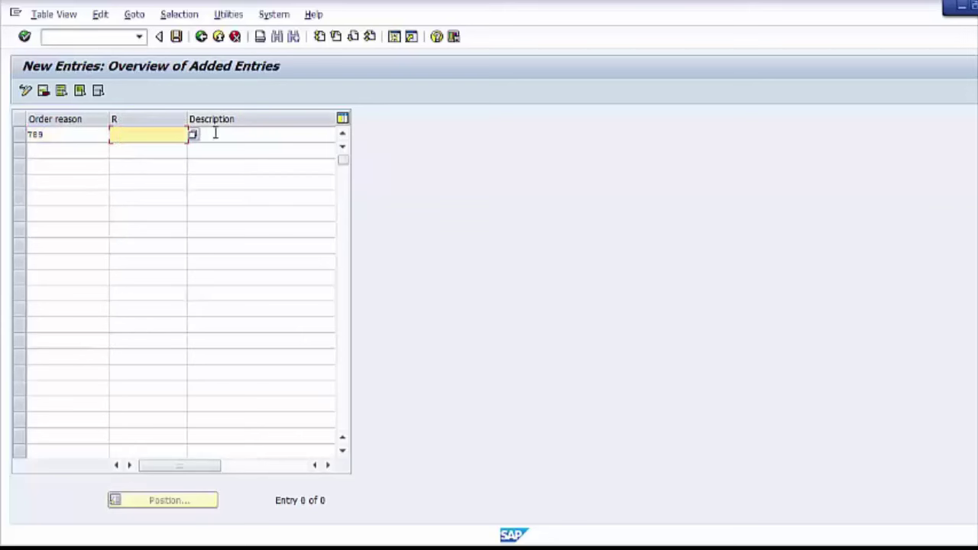
left_click(215, 134)
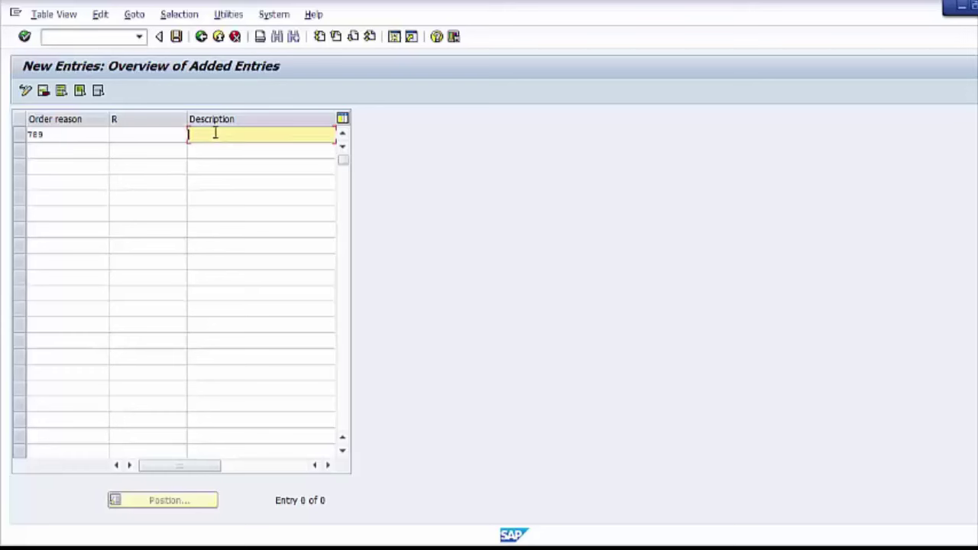
type("Poc")
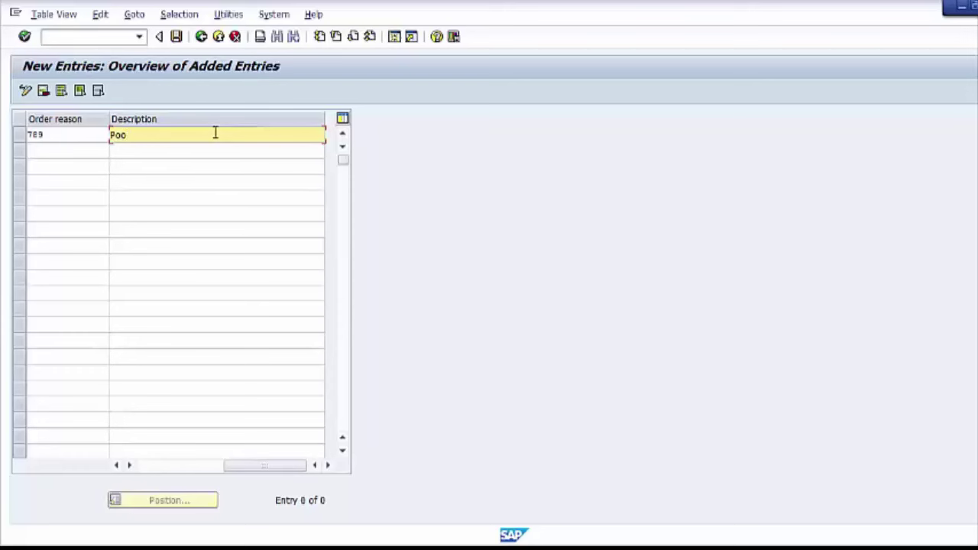
type("r")
key("BackSpace")
key("BackSpace")
key("BackSpace")
key("BackSpace")
type("A")
key("BackSpace")
type("SALES CALL")
key("Return")
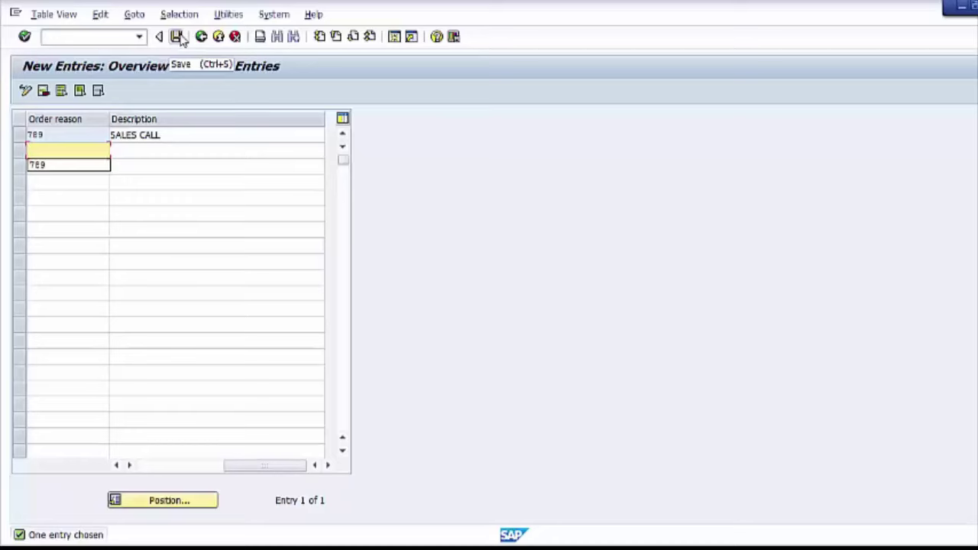
Save the new order reason under the proposed customizing request and select its code cell
left_click(180, 38)
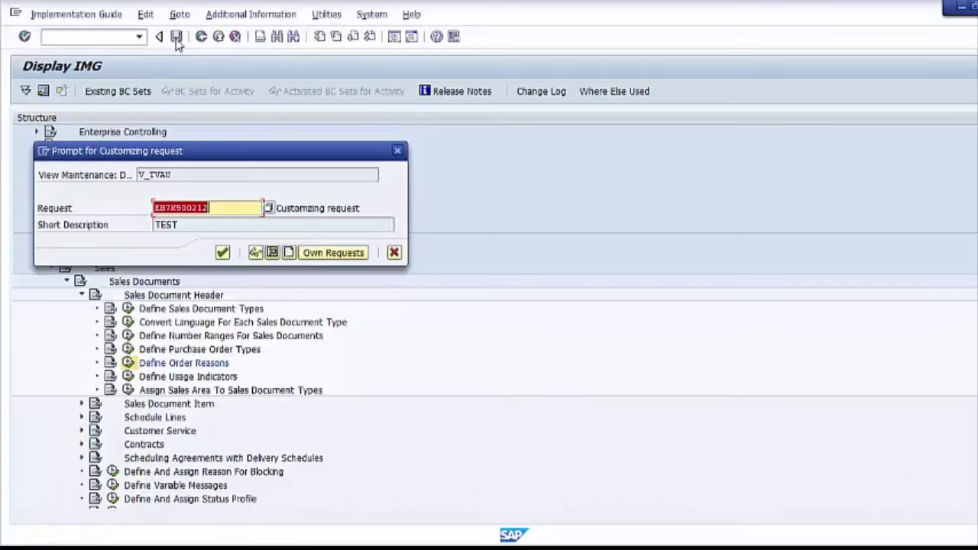
left_click(222, 252)
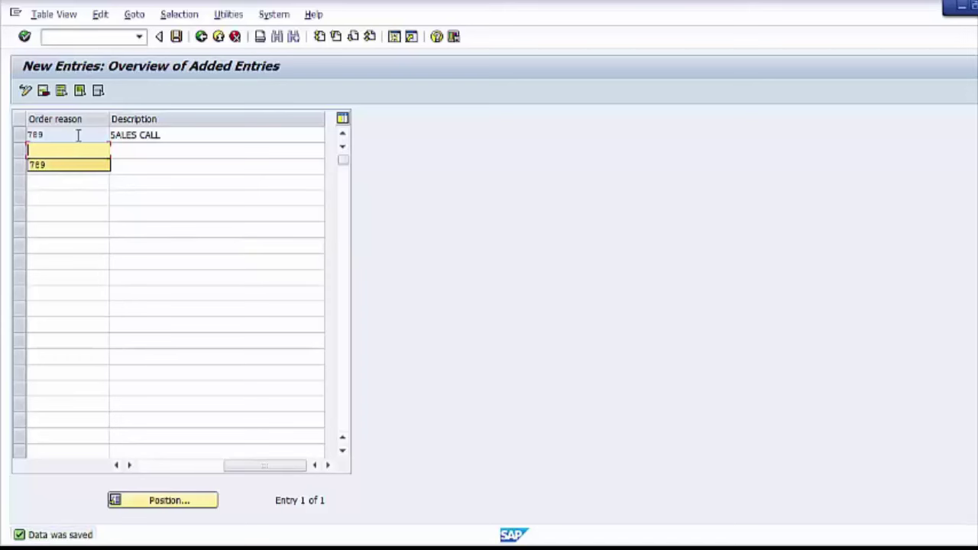
left_click(79, 135)
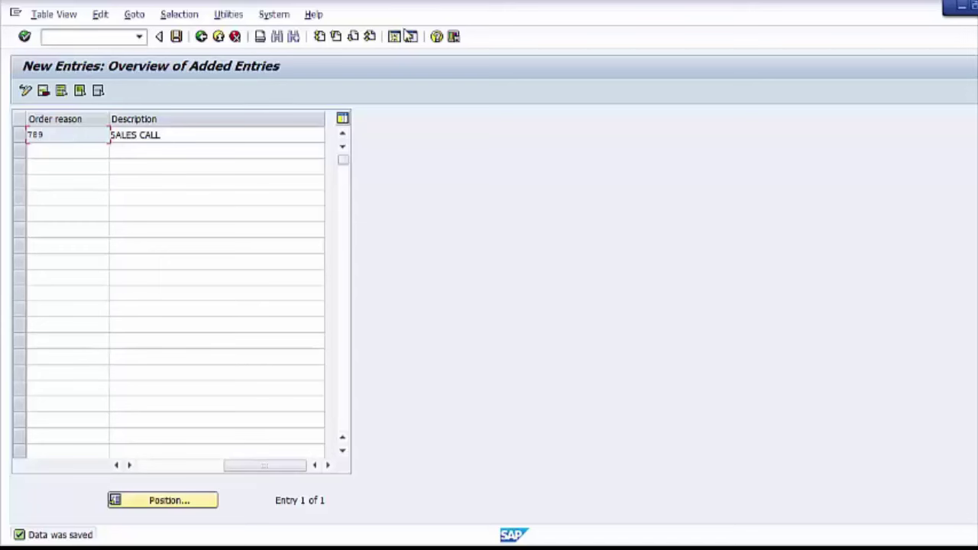
Open a second SAP session and place its reduced window beside the order reasons table
left_click(394, 38)
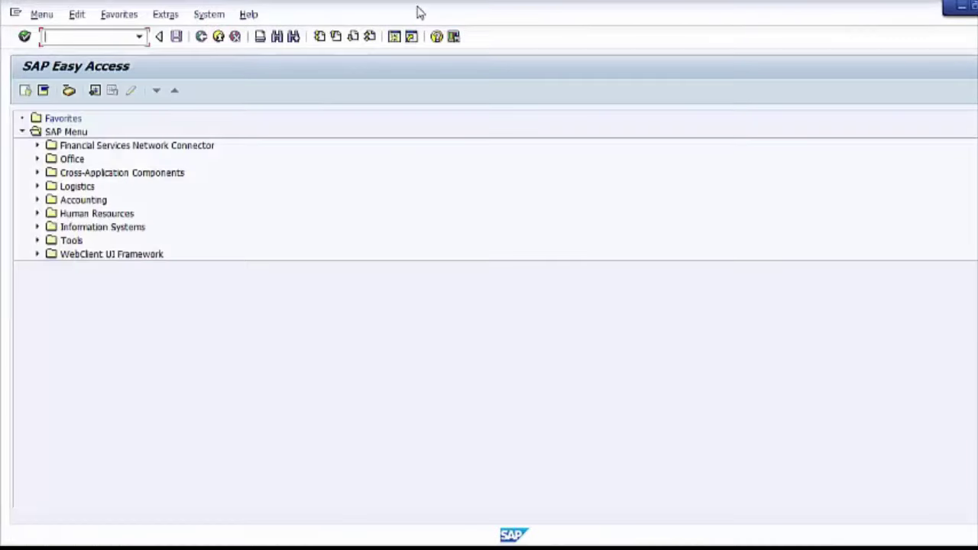
double_click(417, 10)
left_click_drag(510, 40, 602, 39)
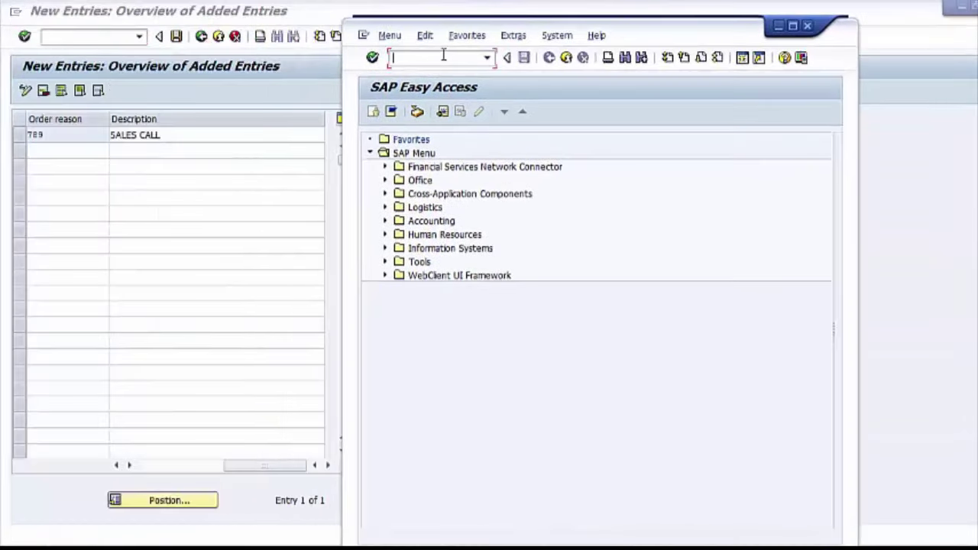
Run transaction VA02 and open the existing standard order for changing
type("VA")
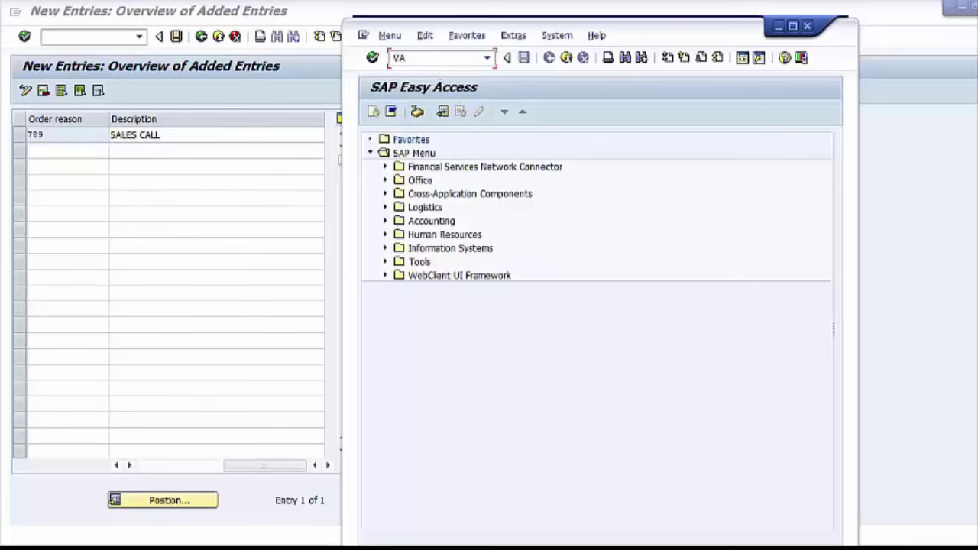
type("02")
key("Return")
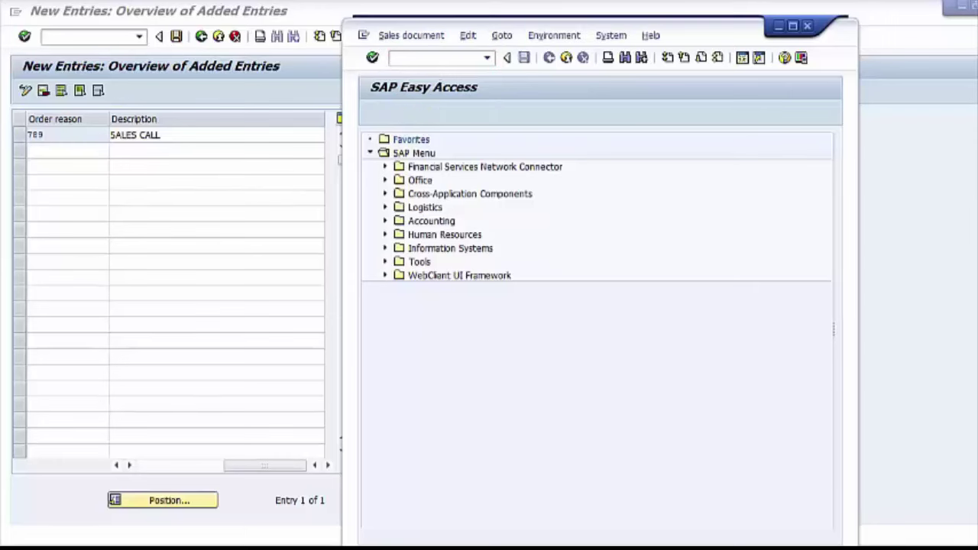
key("Return")
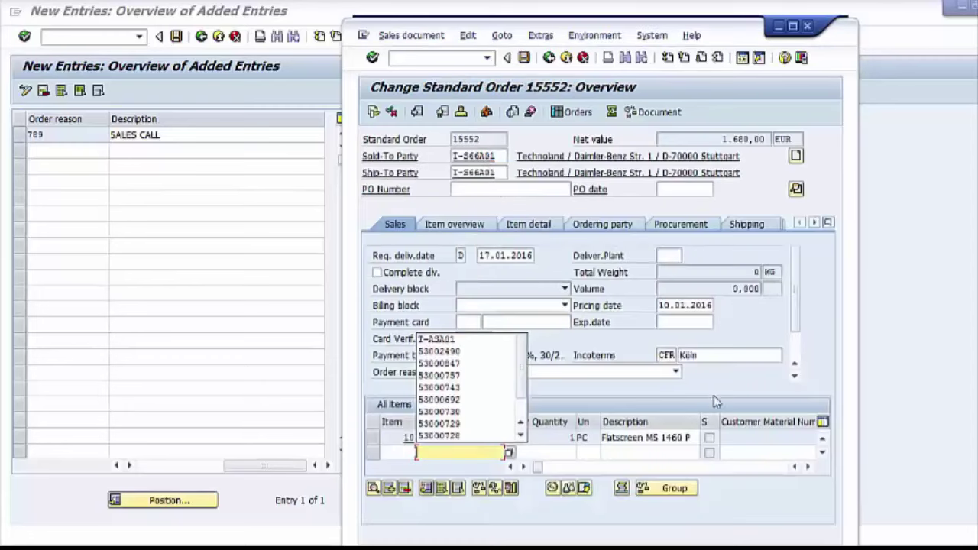
key("Escape")
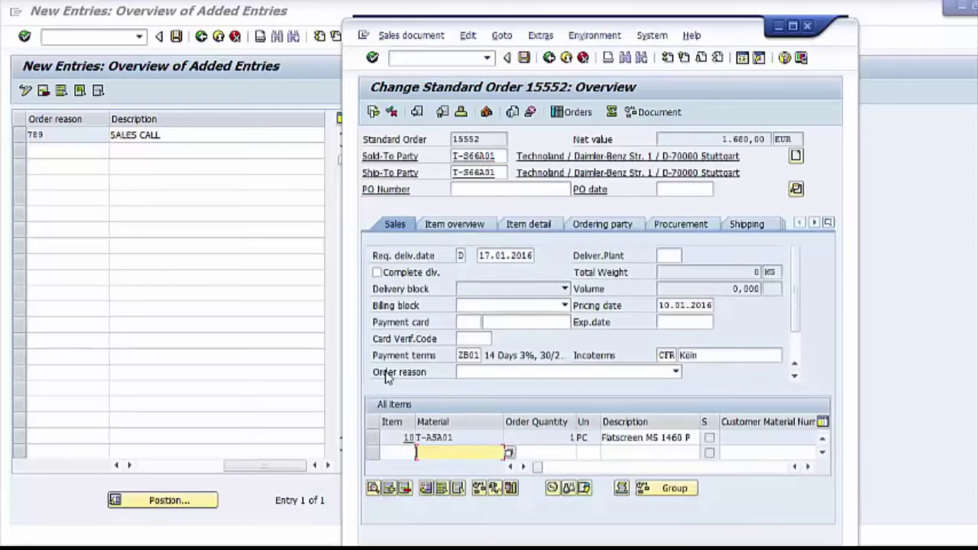
Set the standard order's order reason to 789 SALES CALL and save the order
left_click(676, 372)
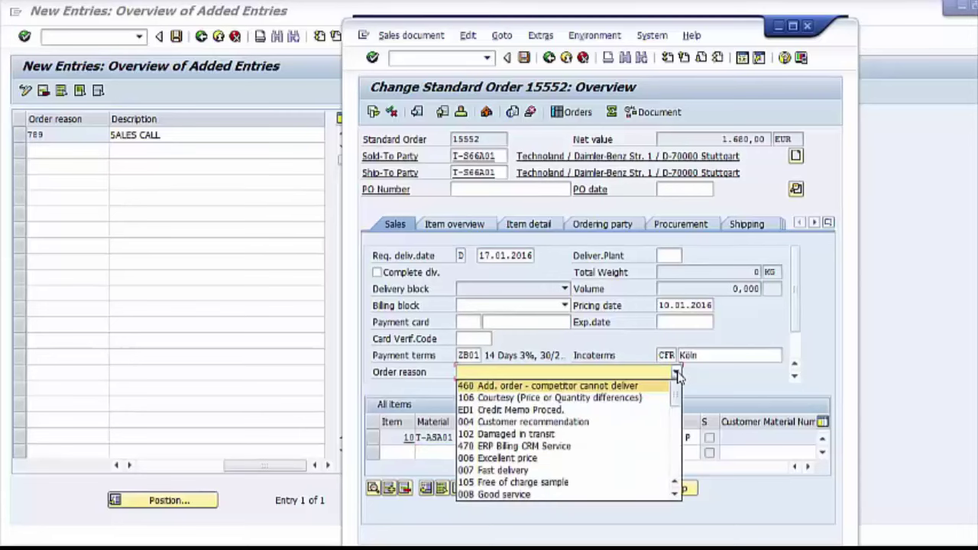
scroll(565, 440, "down", 2)
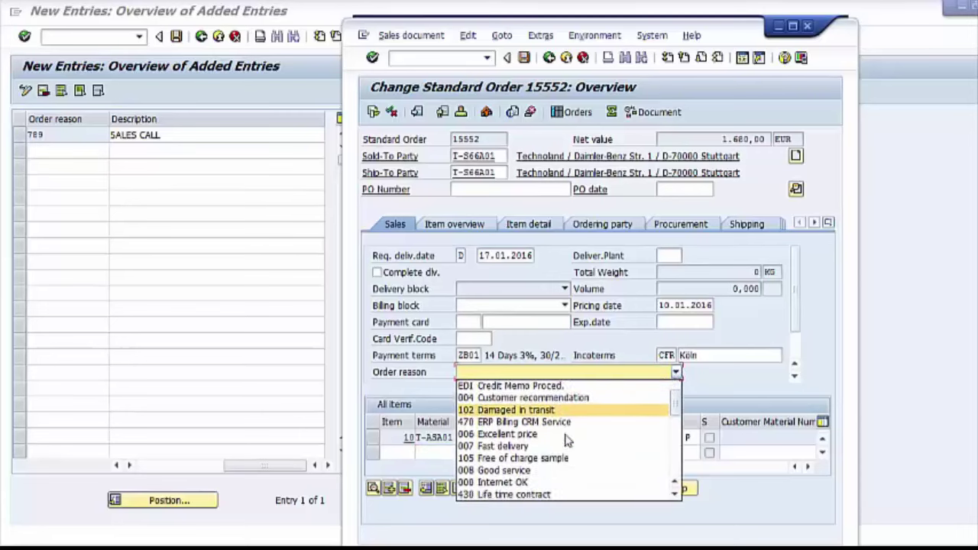
scroll(565, 440, "down", 1)
scroll(566, 440, "down", 2)
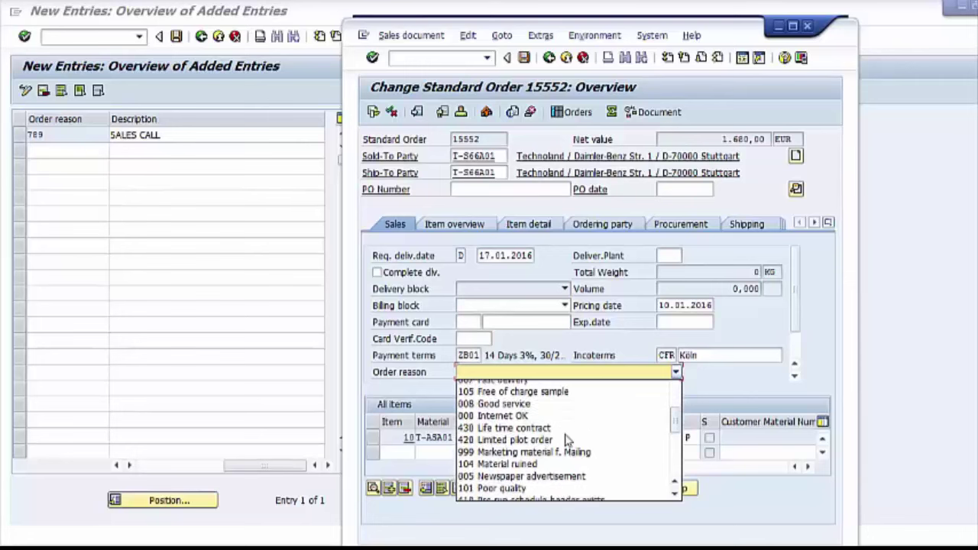
scroll(565, 440, "down", 5)
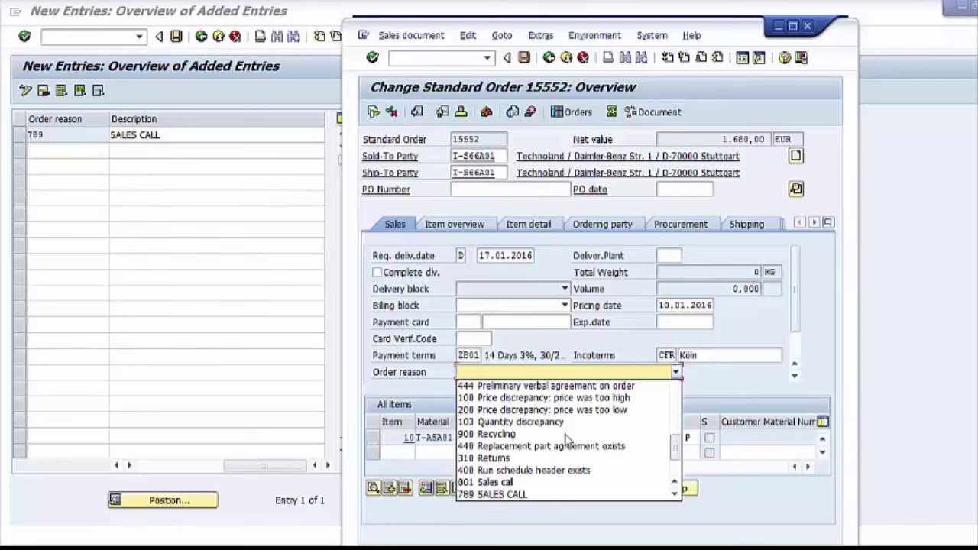
scroll(567, 440, "down", 1)
left_click(489, 459)
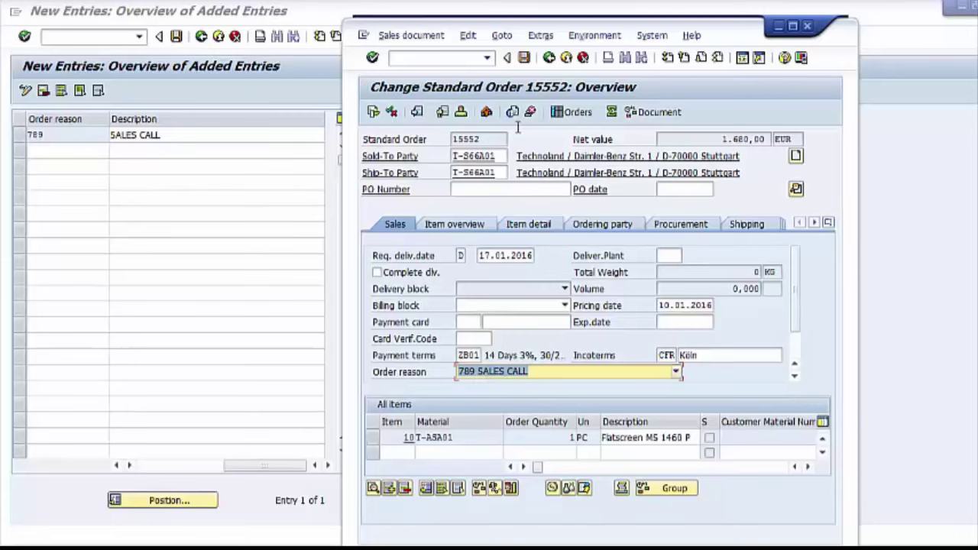
left_click(525, 59)
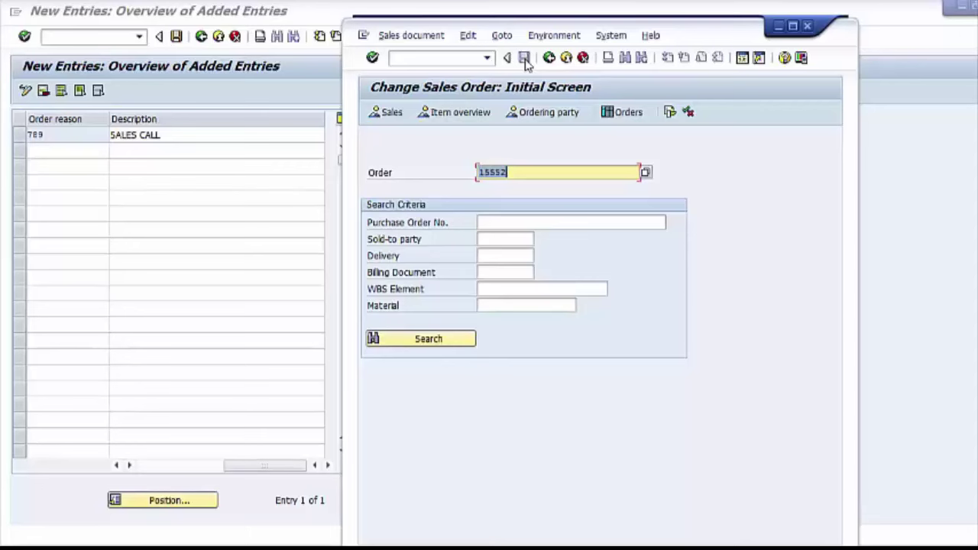
Maximize the order session window and reopen the saved standard order to review its overview data
left_click(791, 28)
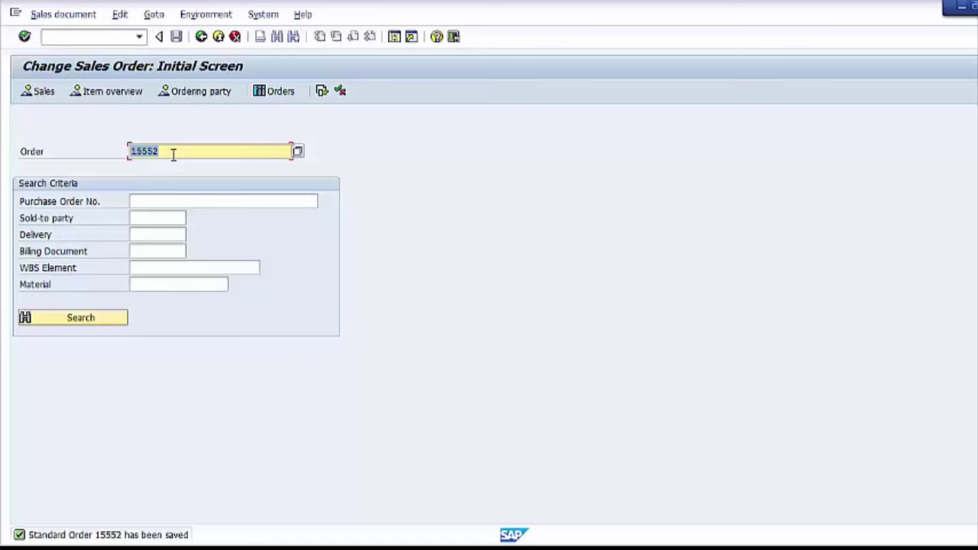
key("Return")
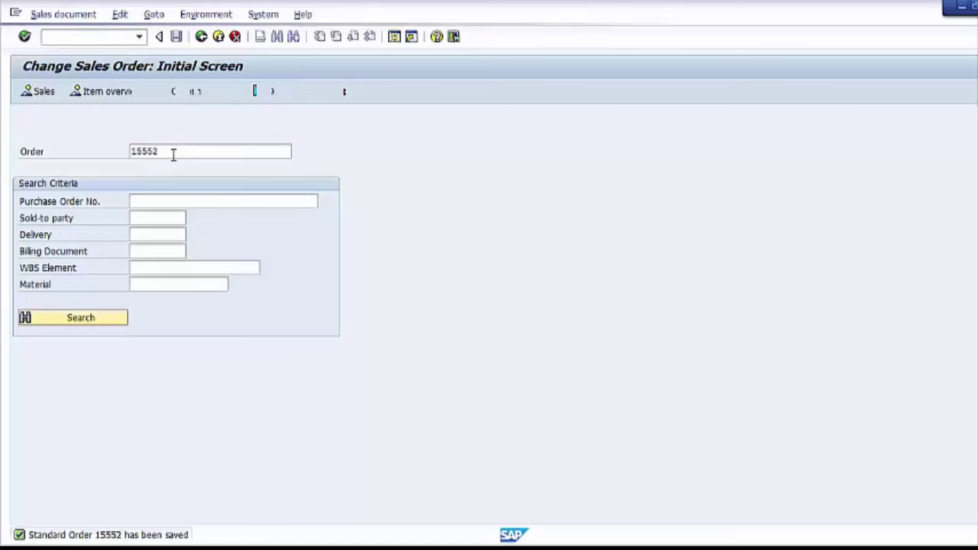
left_click(578, 286)
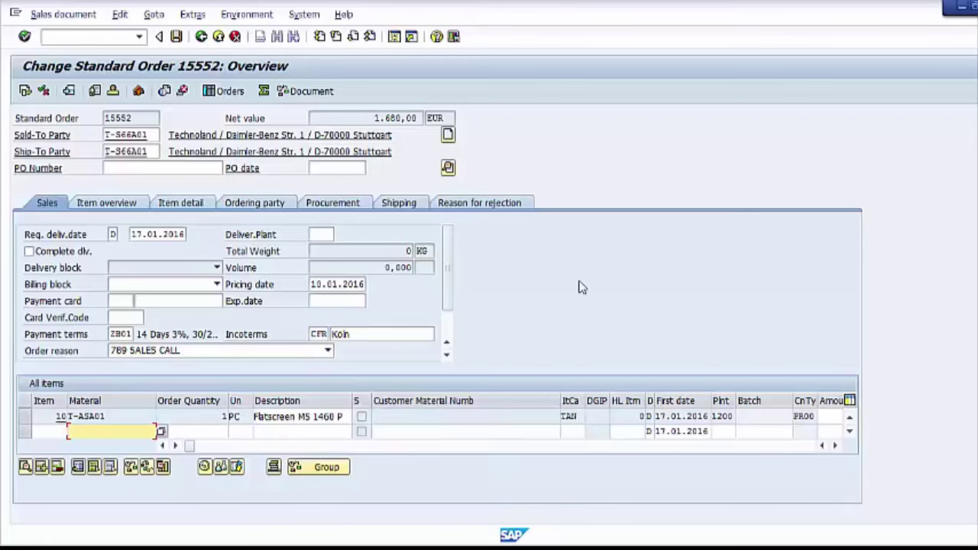
Leave the sales order, run transaction SPRO and display the SAP Reference IMG
left_click(218, 38)
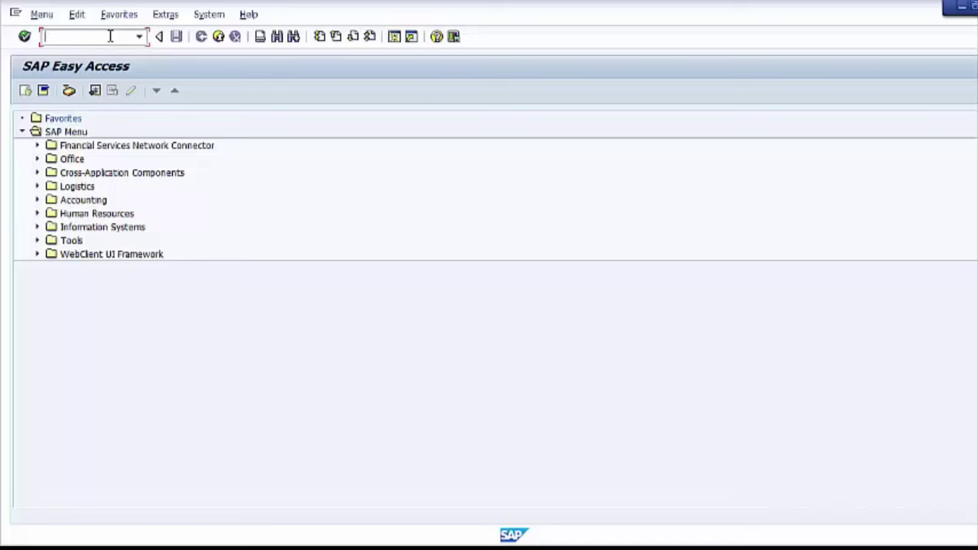
type("SPRO")
key("Return")
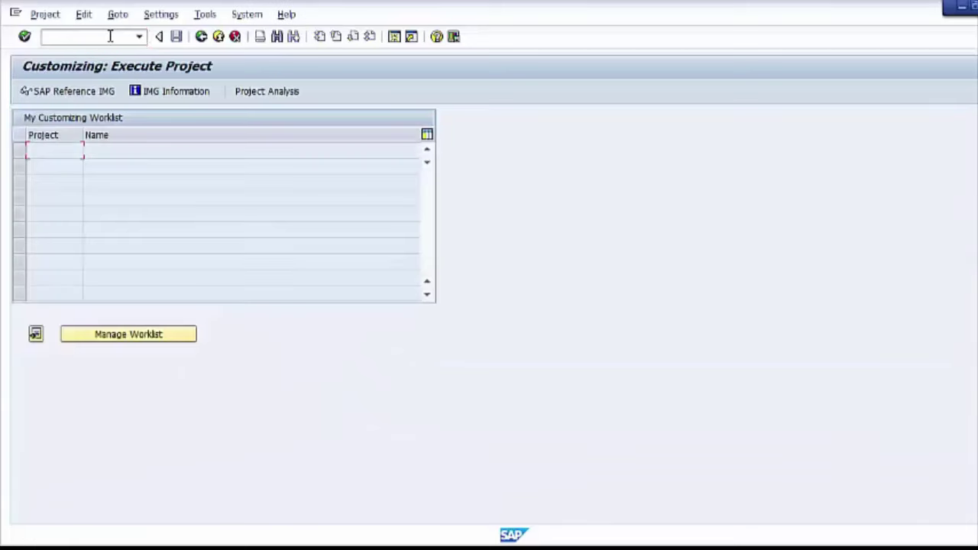
left_click(72, 93)
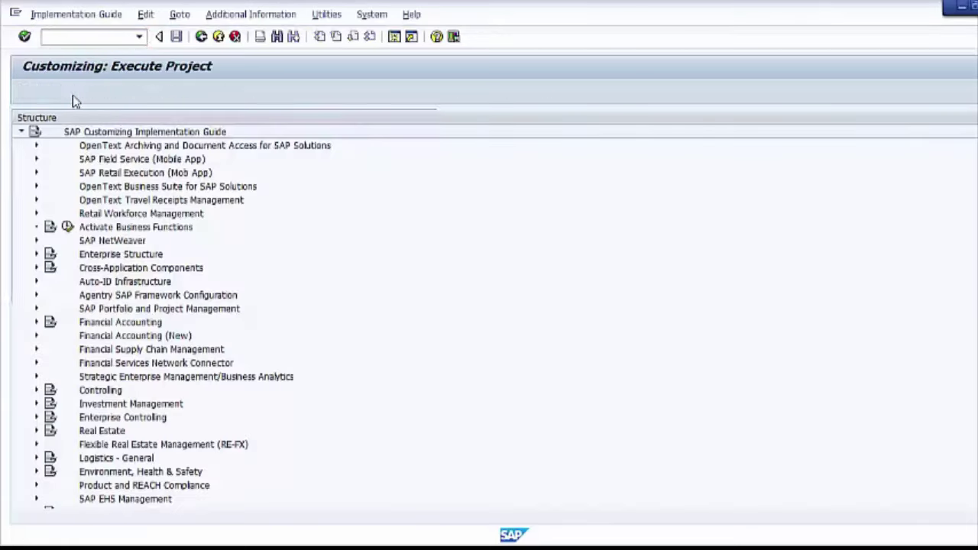
Expand Sales and Distribution, Sales and Sales Documents, and run the Define blocking reasons activity under Define And Assign Reason For Blocking
scroll(70, 397, "down", 2)
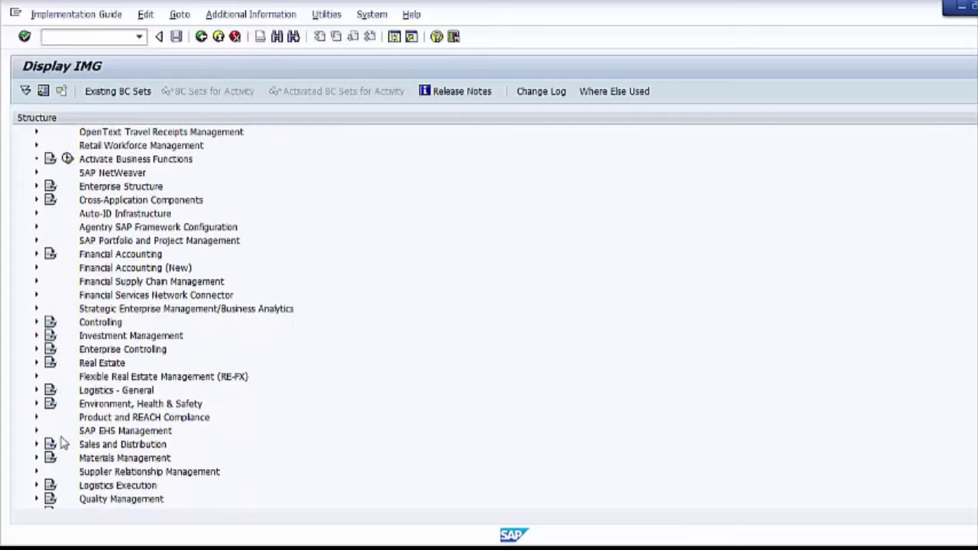
left_click(37, 445)
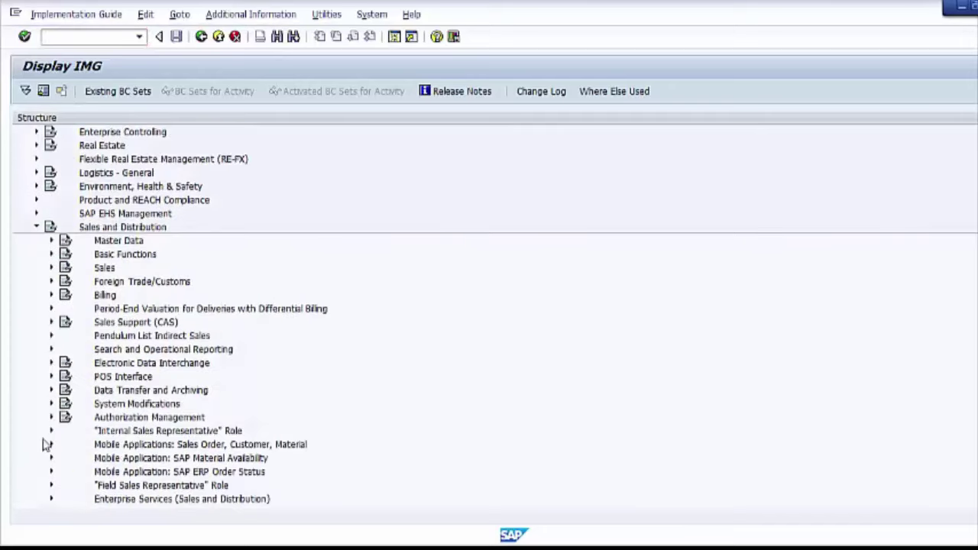
left_click(51, 267)
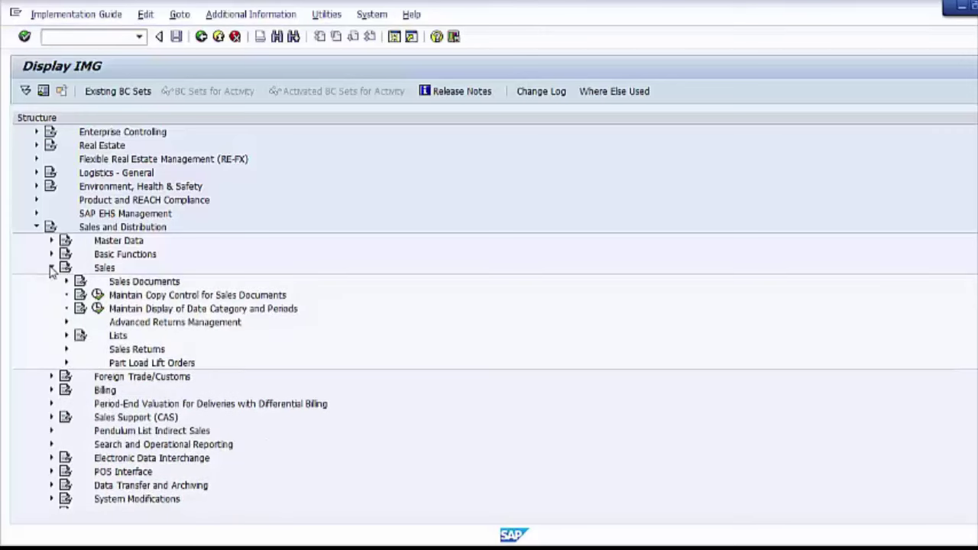
left_click(65, 281)
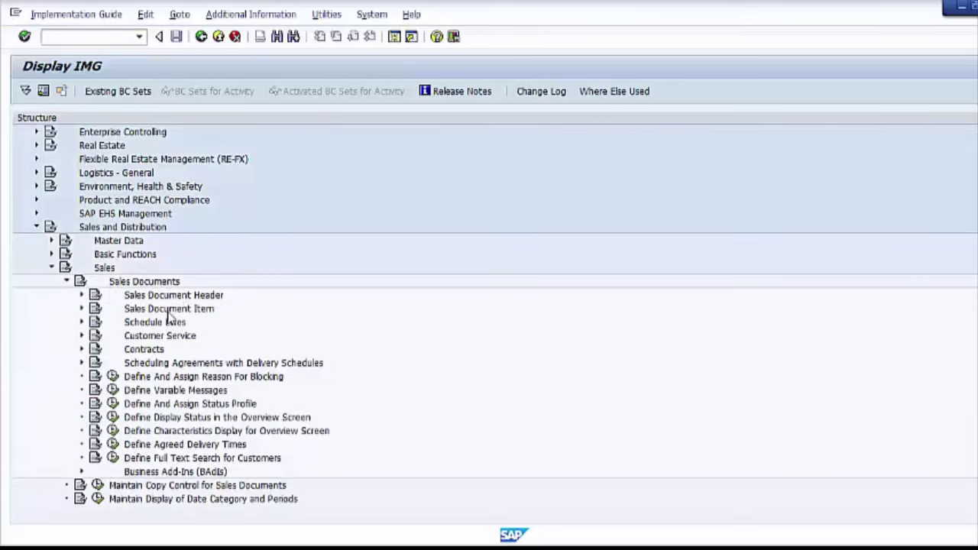
left_click(174, 378)
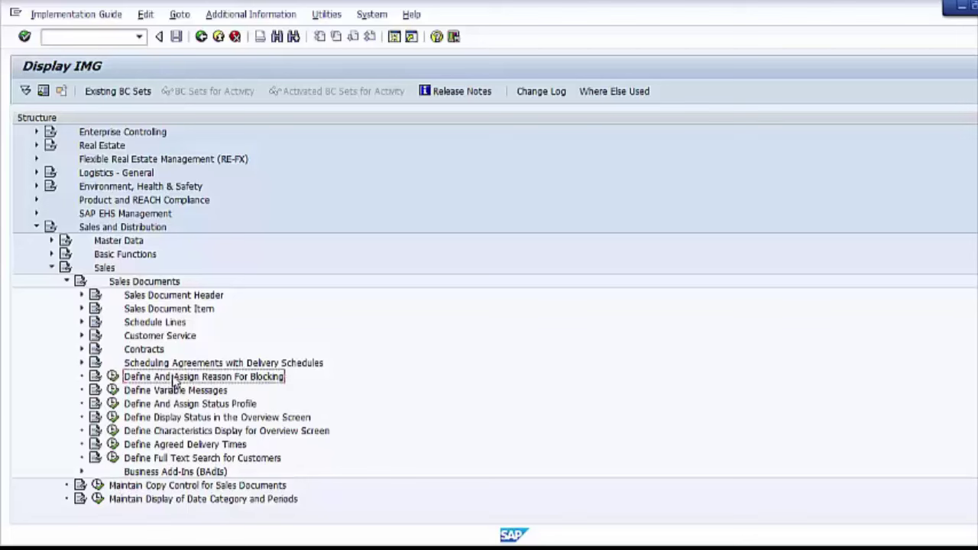
left_click(112, 377)
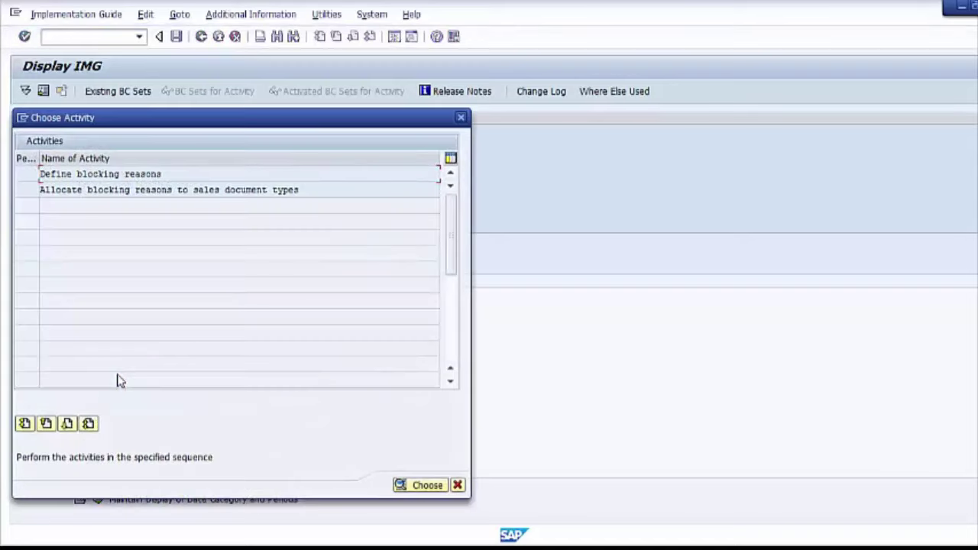
double_click(137, 174)
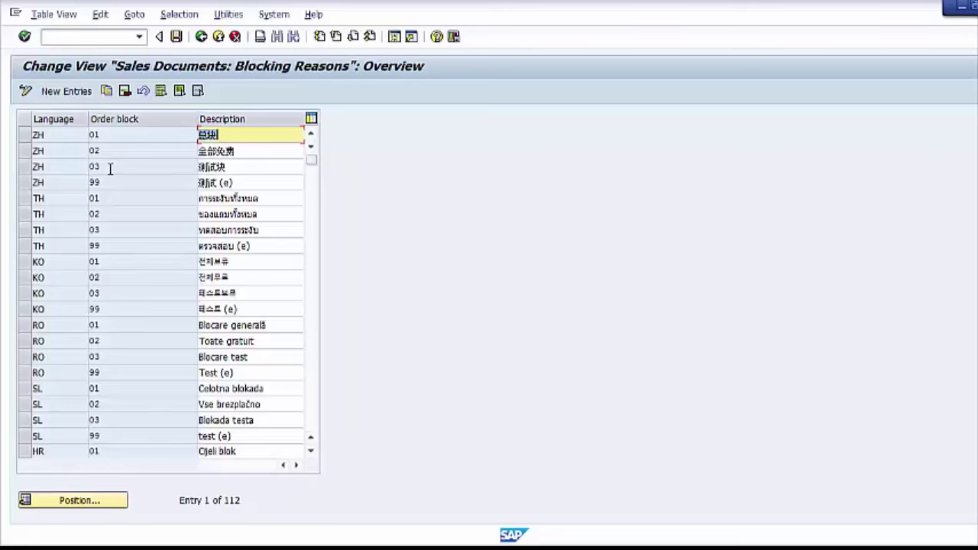
Start new entries for the blocking reasons and enter language EN with order block 86
left_click(66, 93)
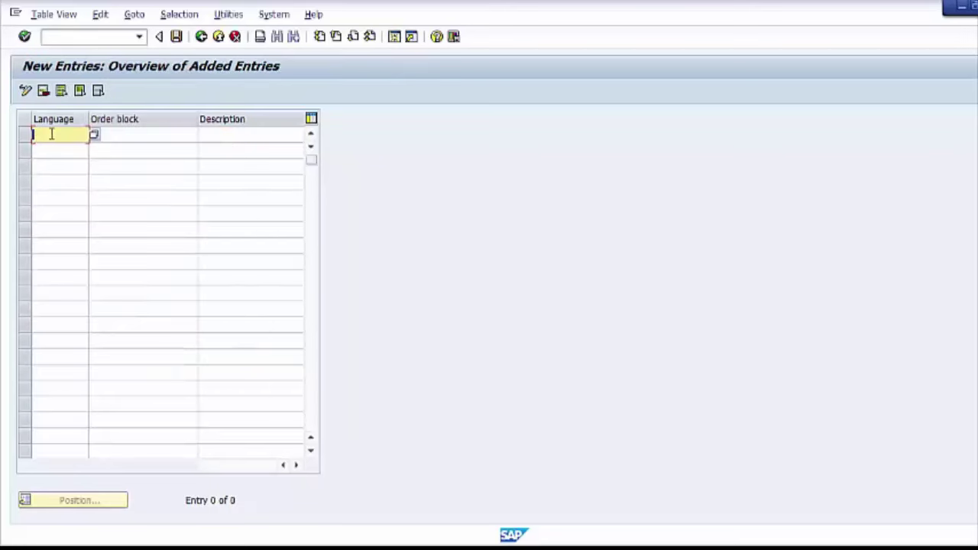
type("en")
left_click(136, 131)
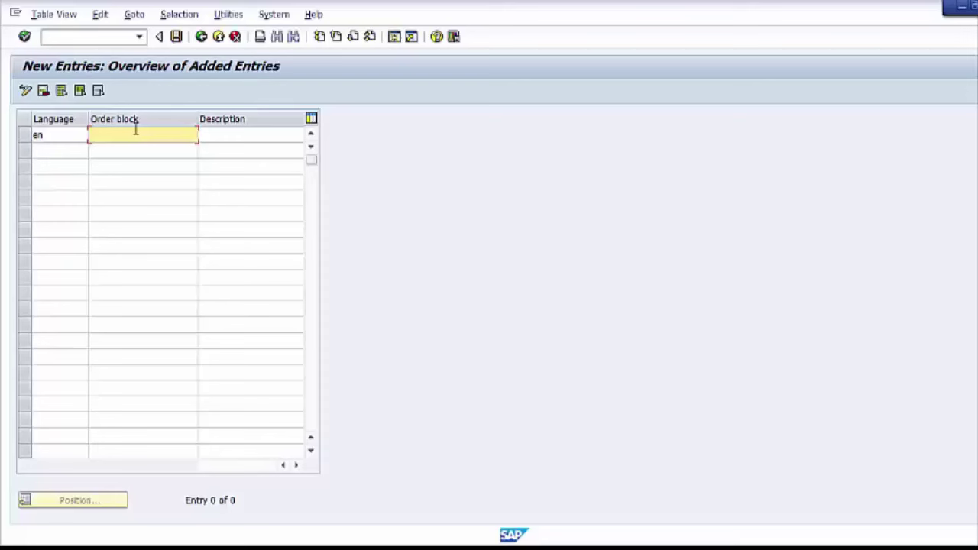
left_click(213, 134)
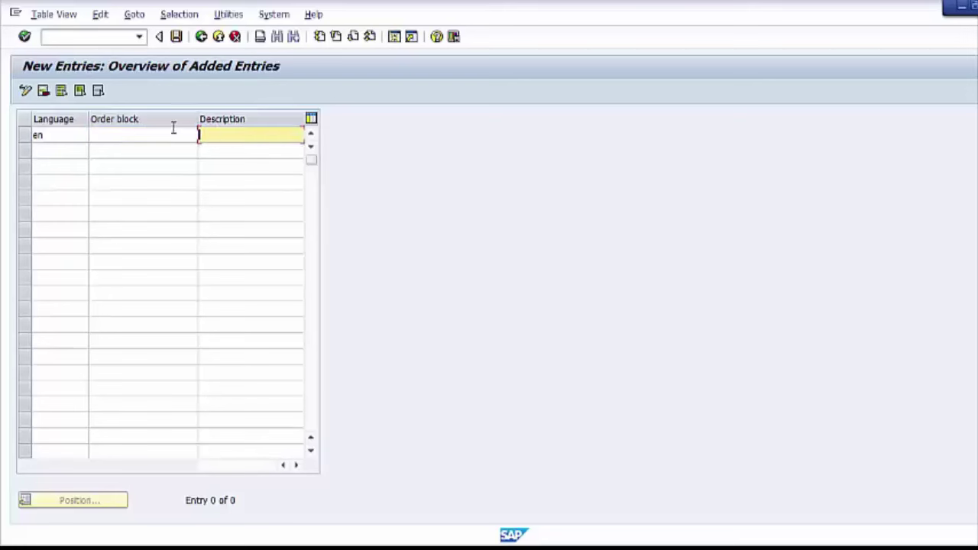
left_click(141, 130)
type("z")
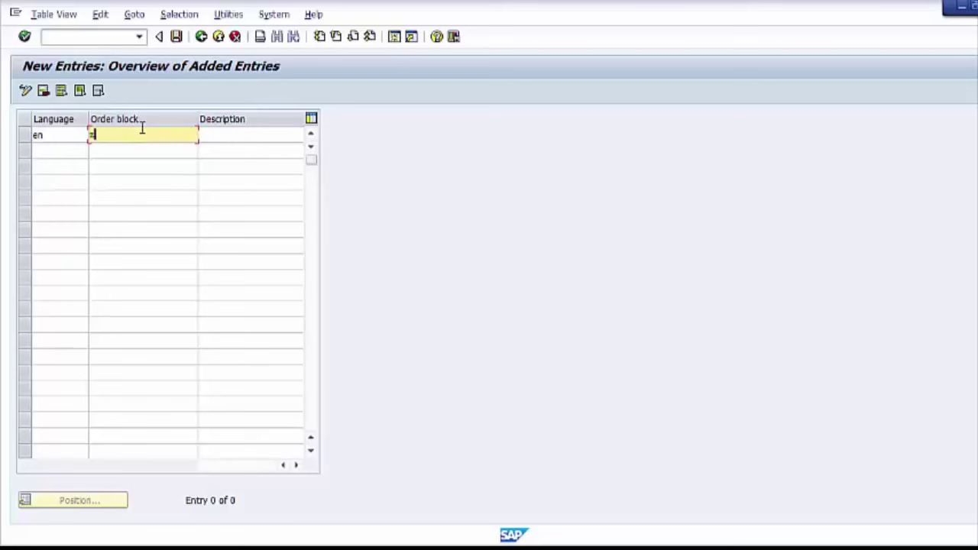
type("d")
key("BackSpace")
key("BackSpace")
type("86")
Describe order block 86 as OVERALL BLOCK and save the new blocking reason to the proposed TEST customizing request
left_click(231, 133)
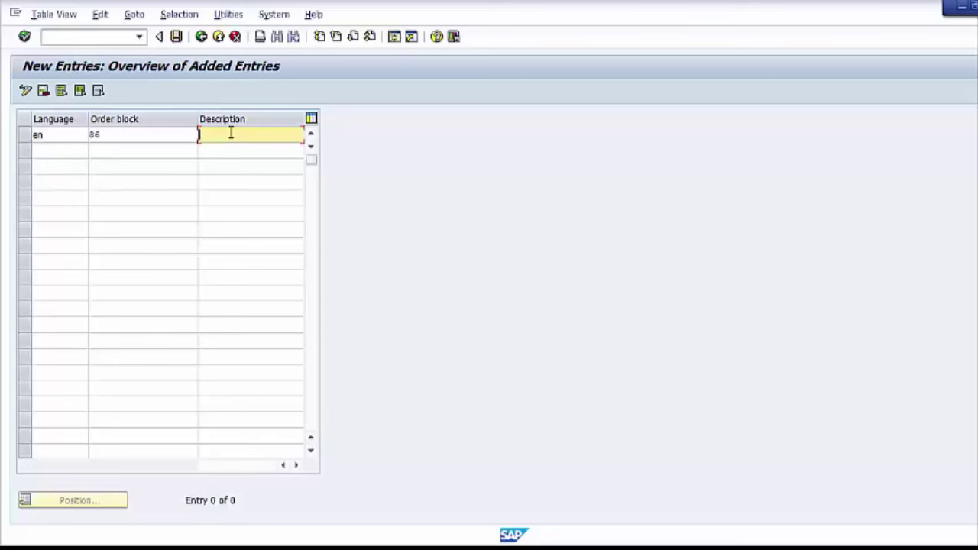
type("ovERALL BLOCK")
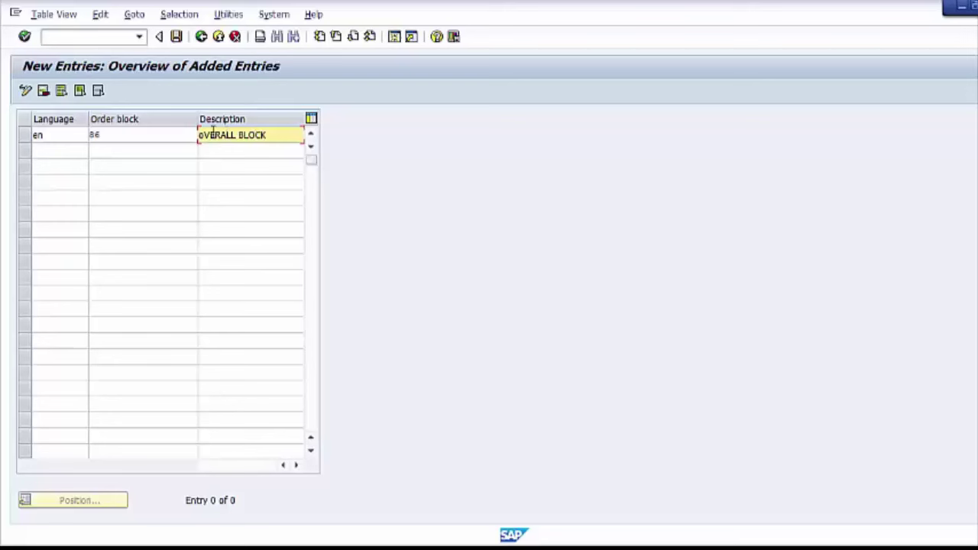
key("Home")
key("Delete")
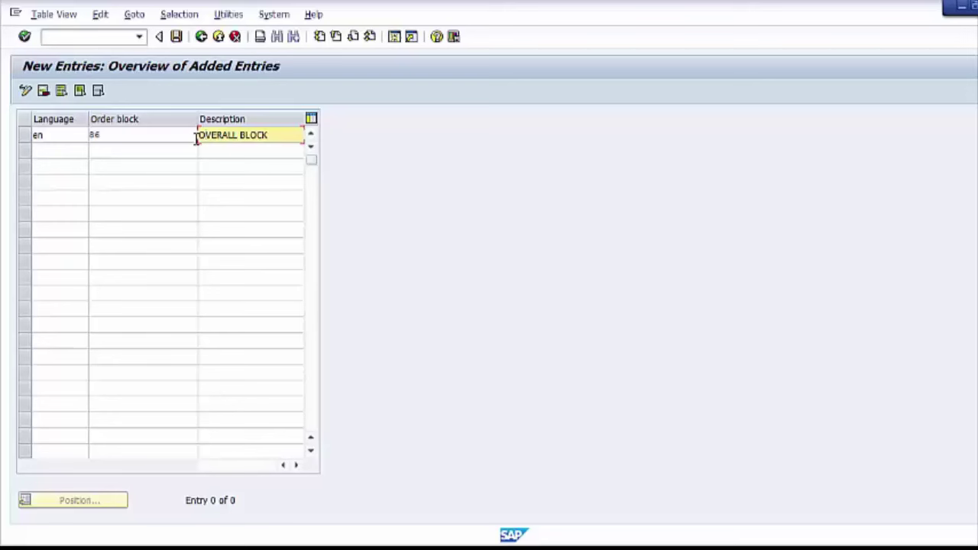
key("Return")
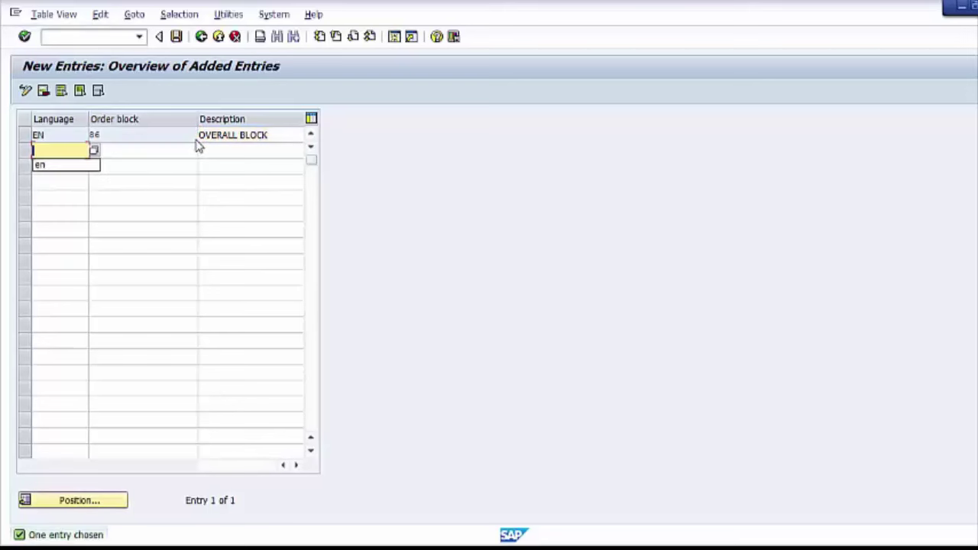
left_click(72, 134)
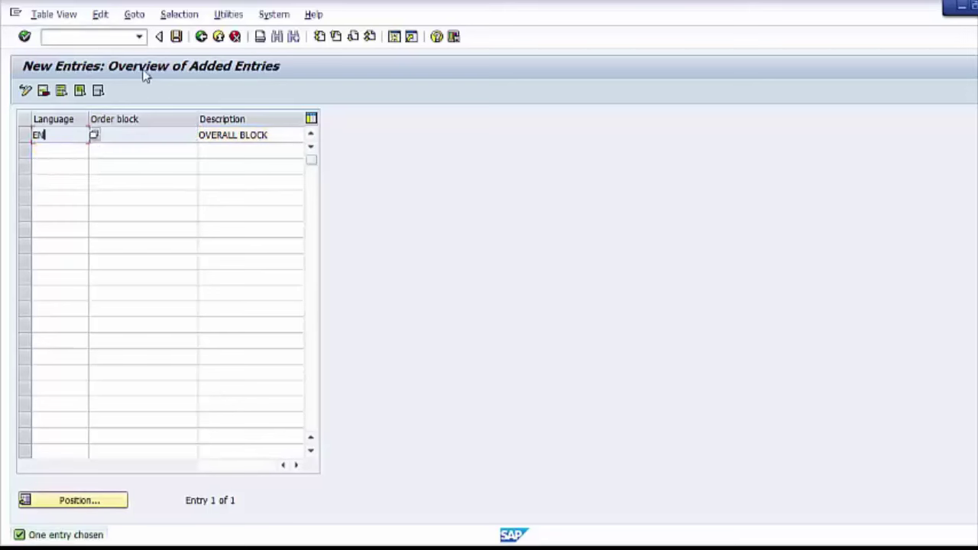
left_click(176, 37)
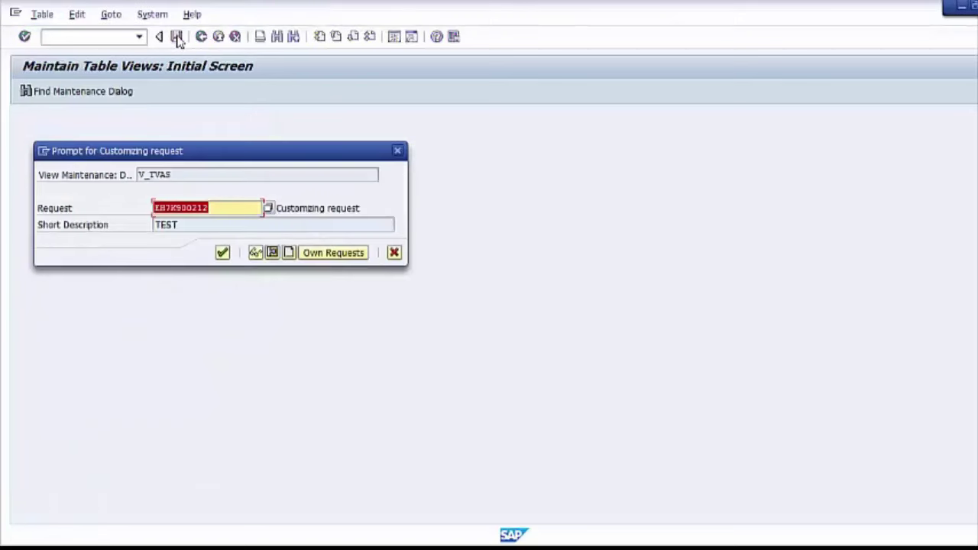
left_click(222, 254)
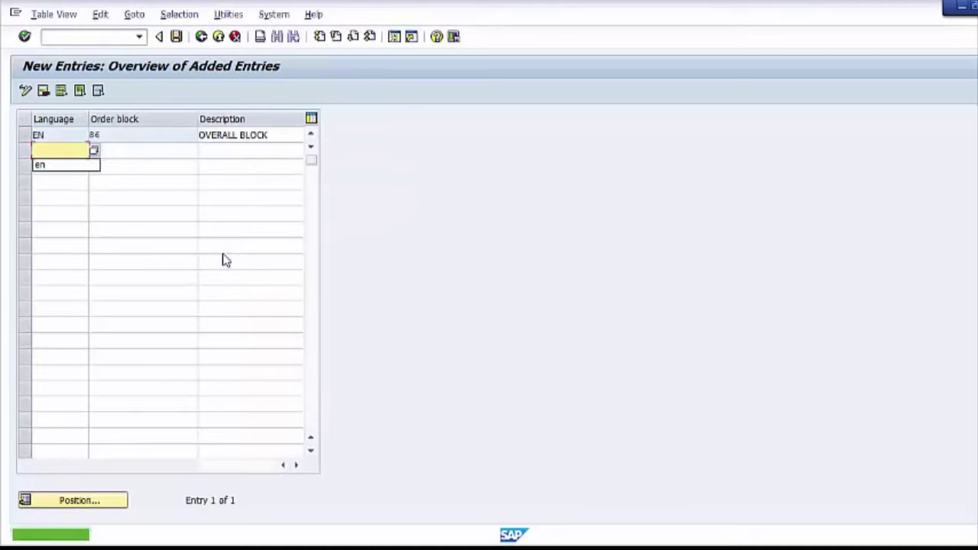
Return to the blocking activities and run Allocate blocking reasons to sales document types
left_click(201, 37)
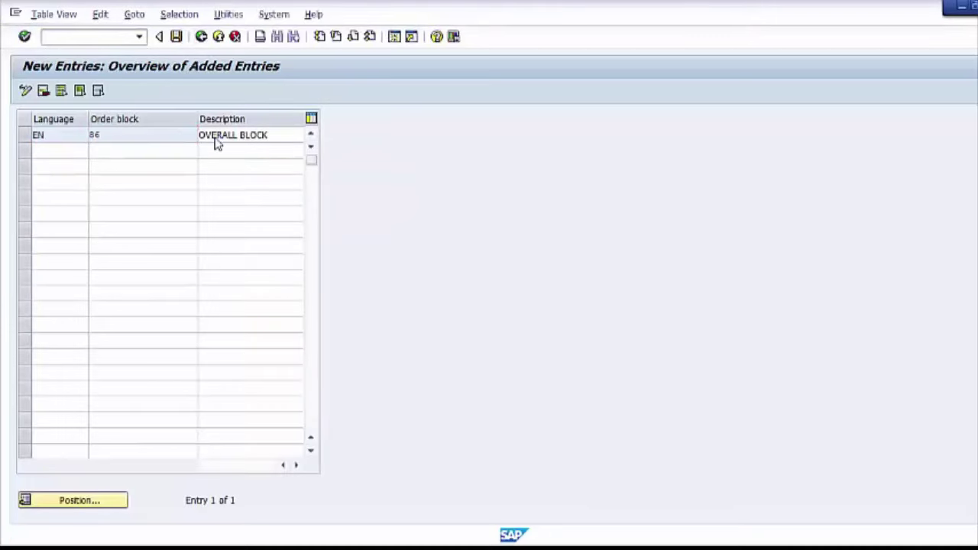
left_click(201, 36)
left_click(201, 37)
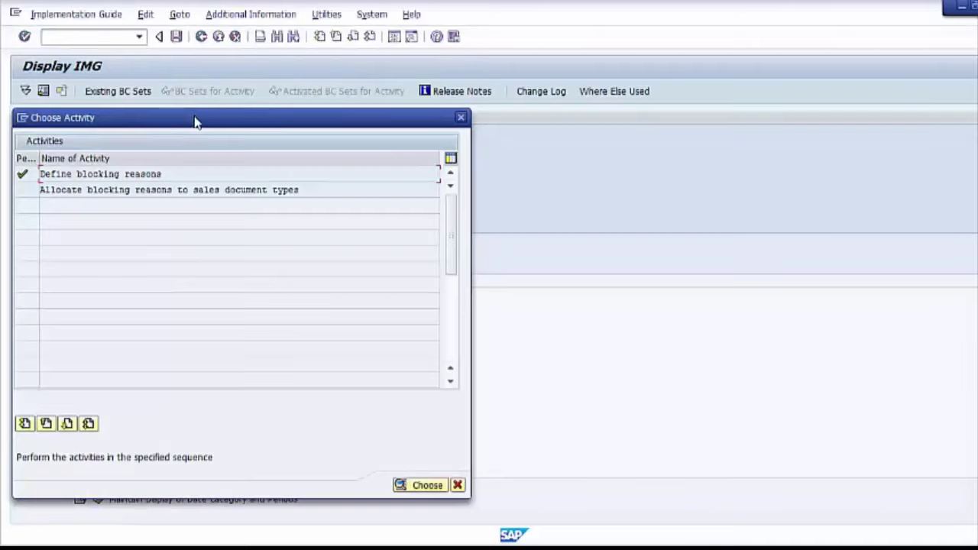
left_click(131, 191)
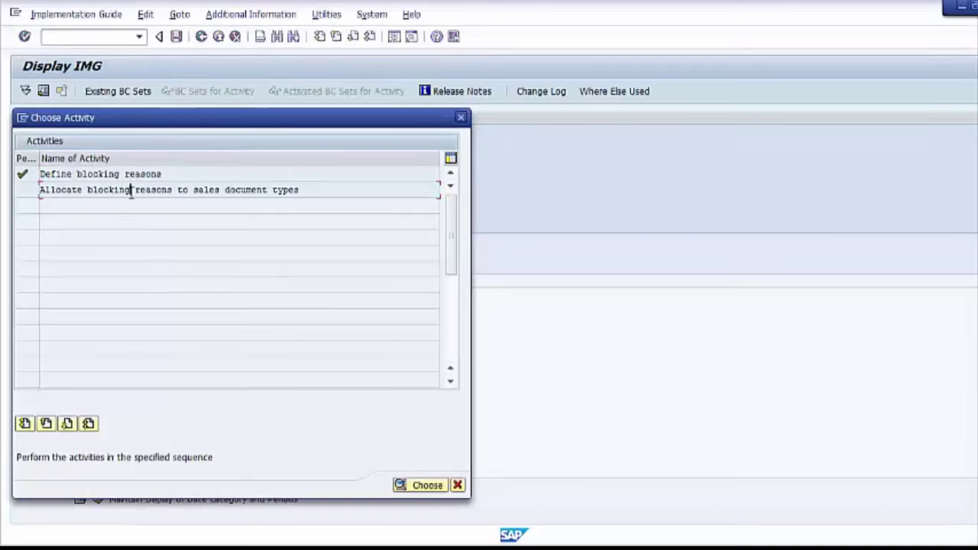
double_click(215, 191)
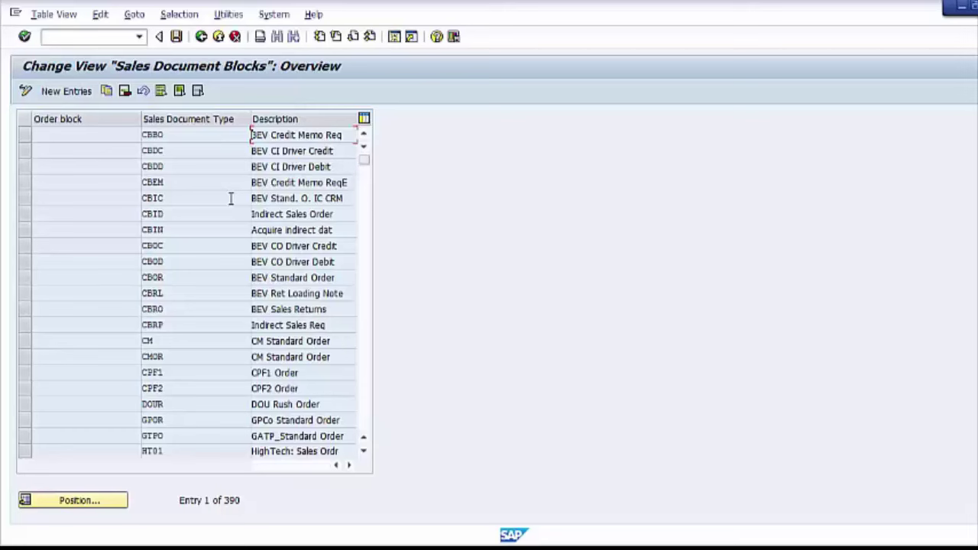
Add a new entry allocating order block 86 to sales document type OR and save it to the proposed customizing request
left_click(67, 91)
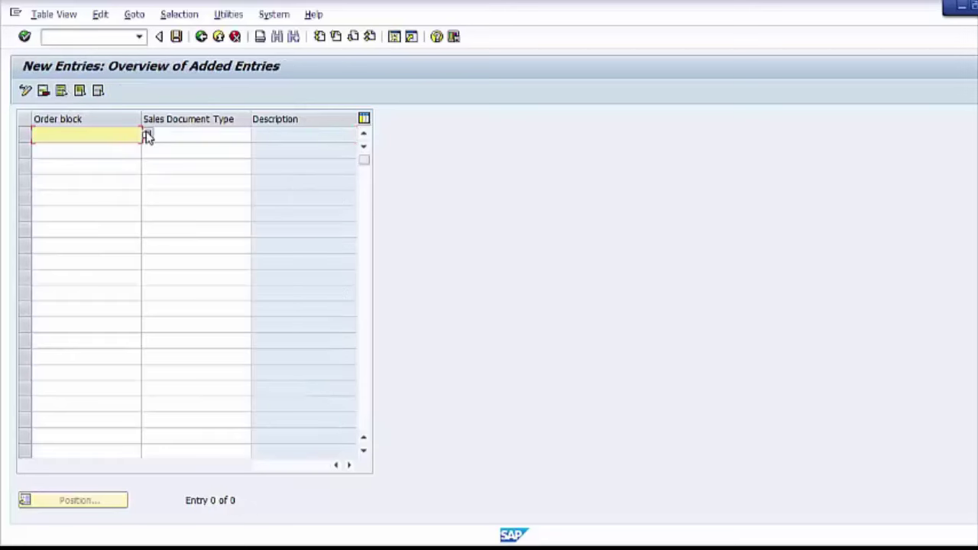
left_click(147, 136)
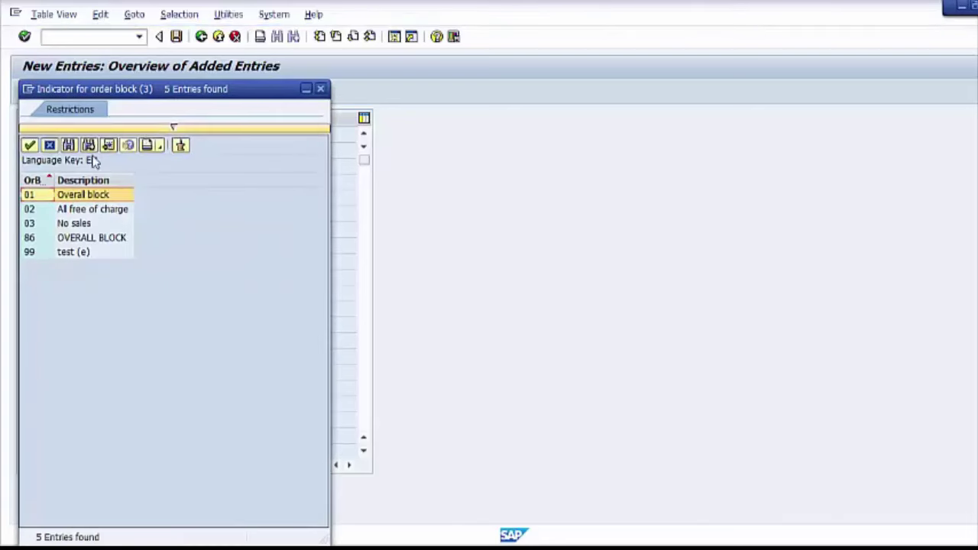
double_click(89, 238)
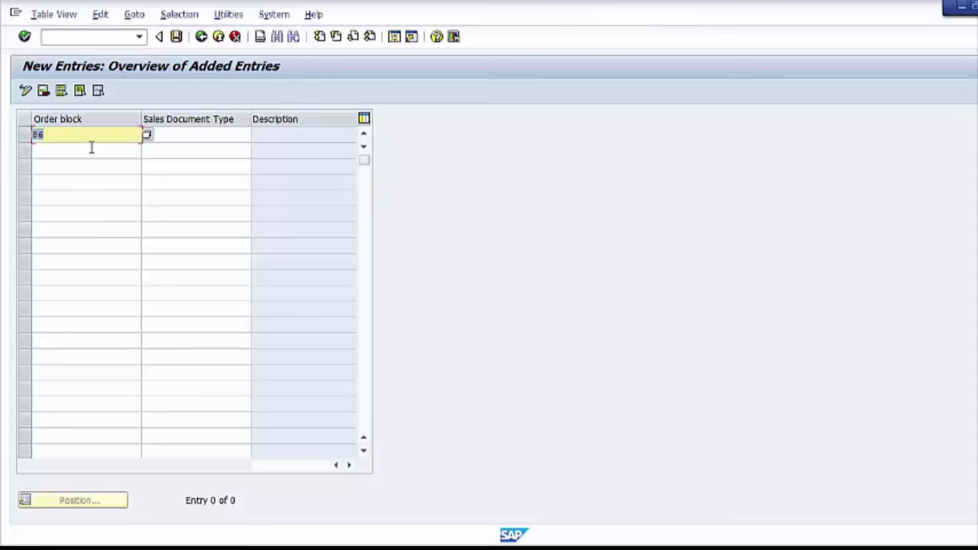
left_click(191, 133)
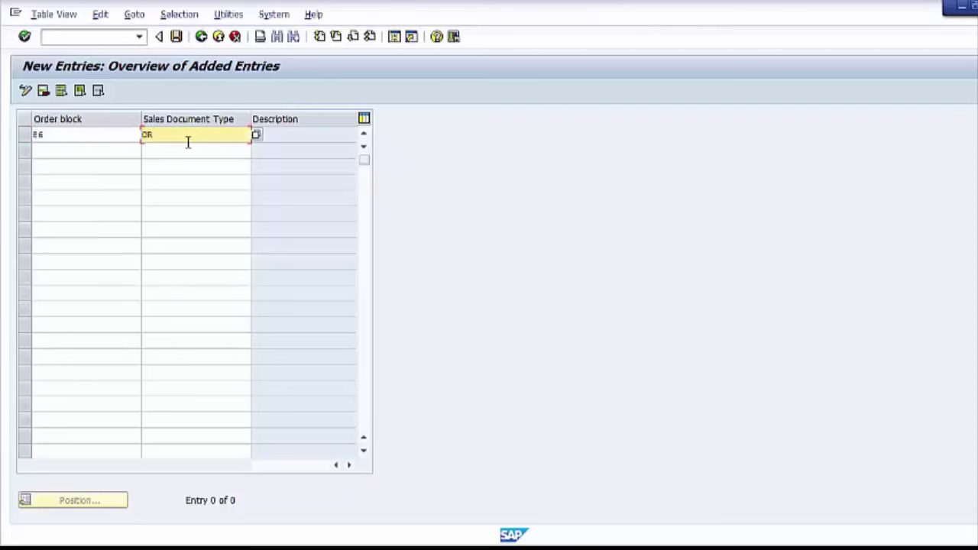
key("Return")
left_click(131, 136)
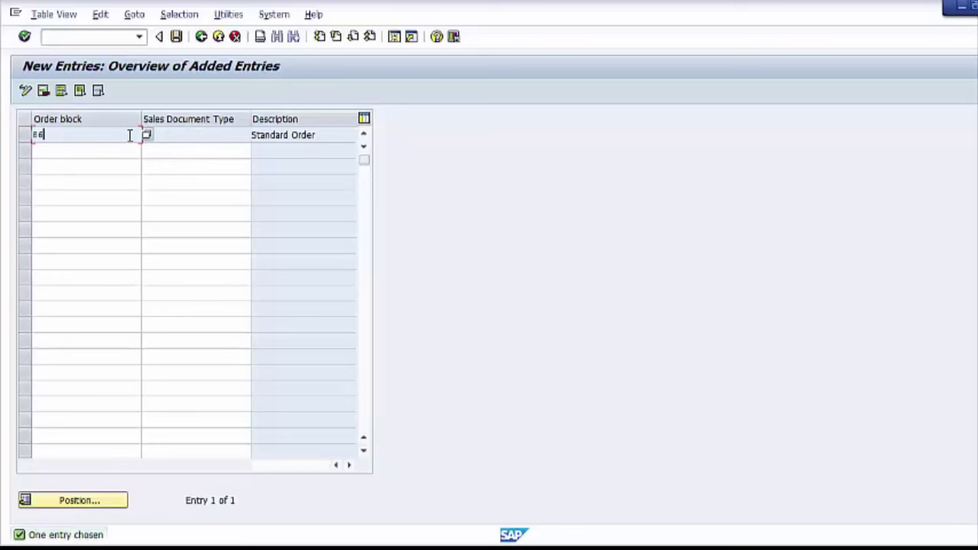
left_click(177, 36)
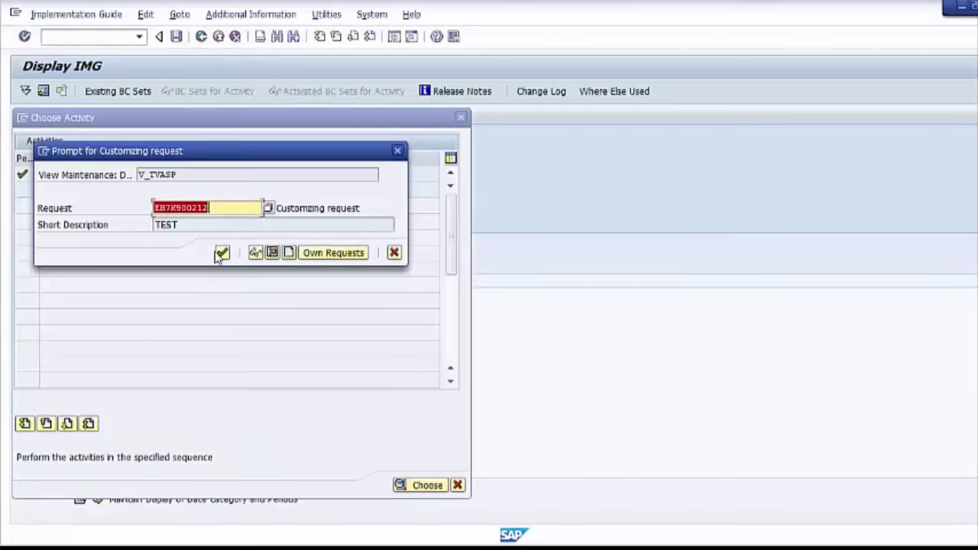
left_click(222, 253)
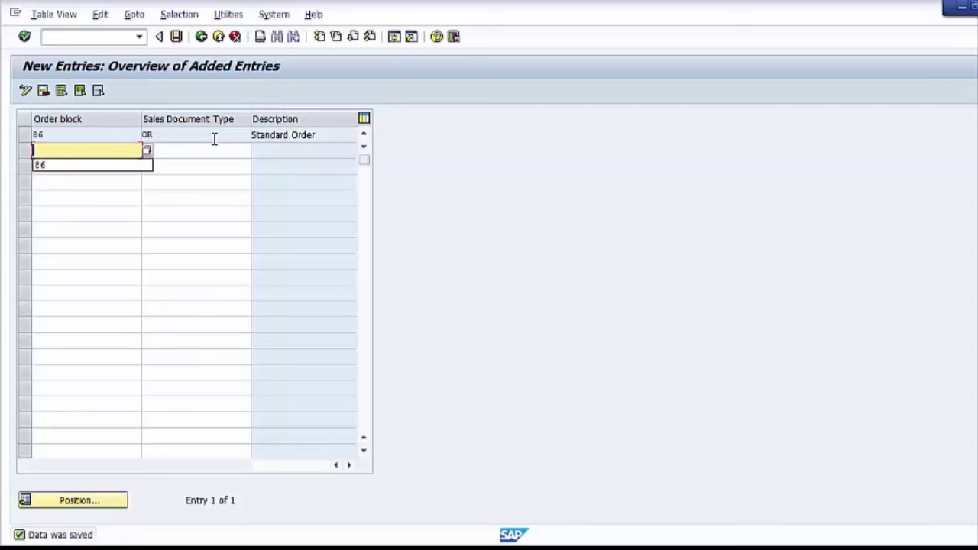
Open a new session beside the customizing window and display the saved standard order there
left_click(395, 38)
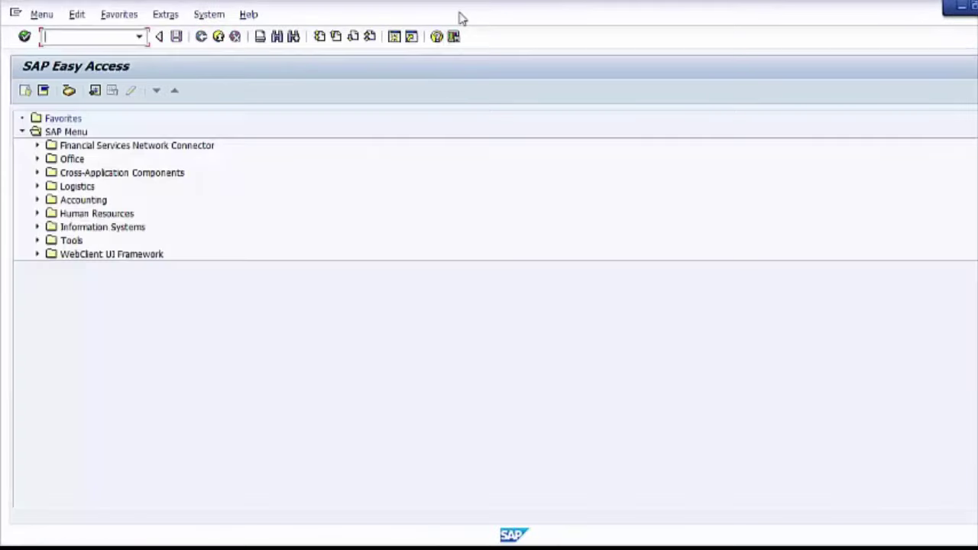
left_click_drag(458, 18, 627, 37)
left_click(490, 55)
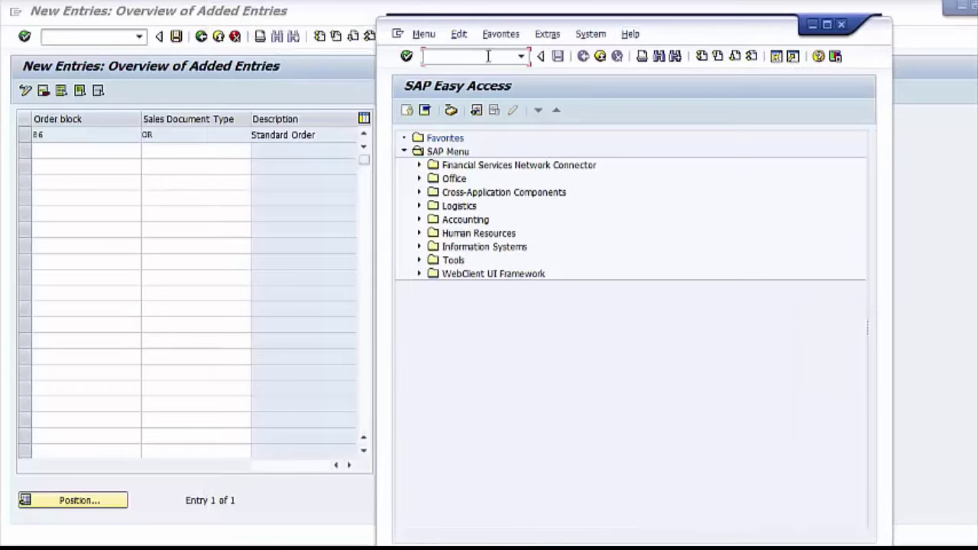
key("Return")
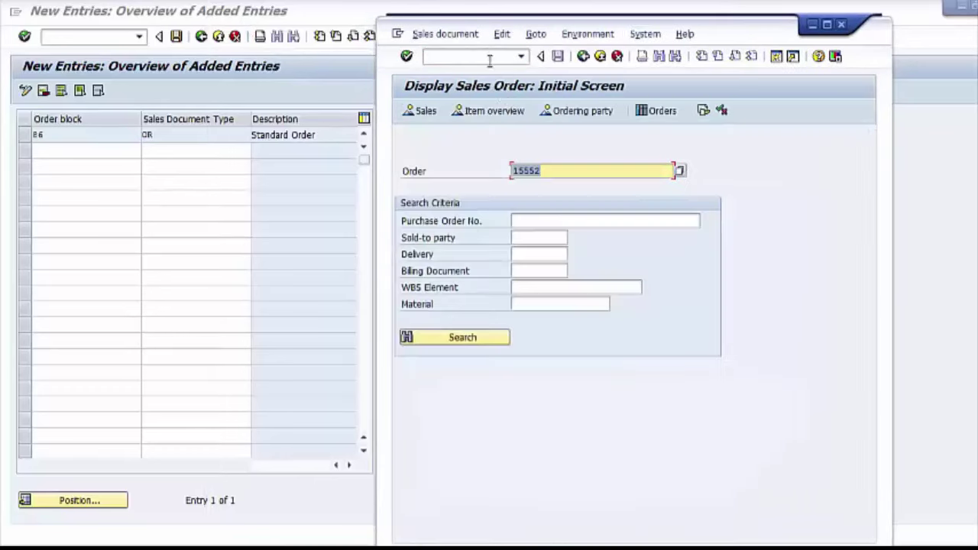
left_click(568, 172)
key("Return")
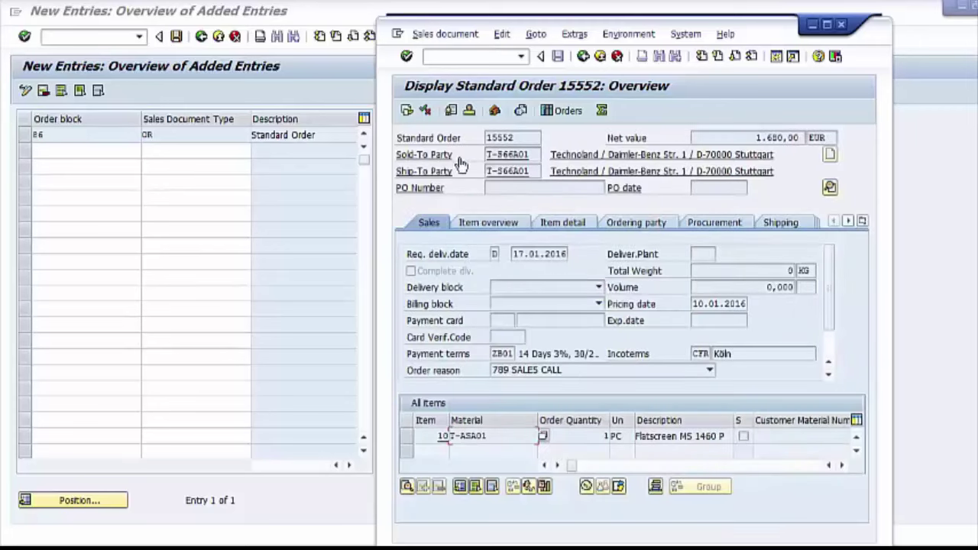
Take the order's sold-to party number and open that customer for change with transaction XD02 in another new session
double_click(510, 154)
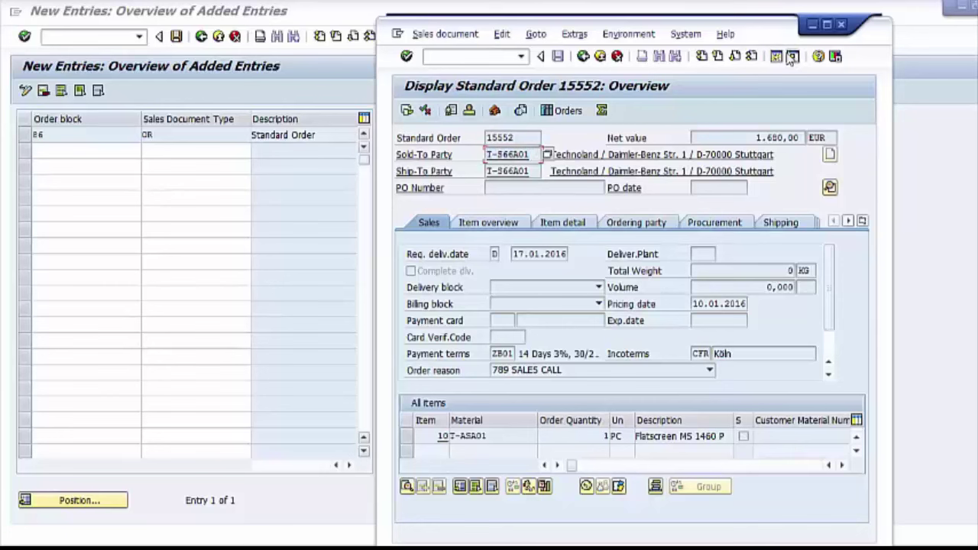
left_click(752, 57)
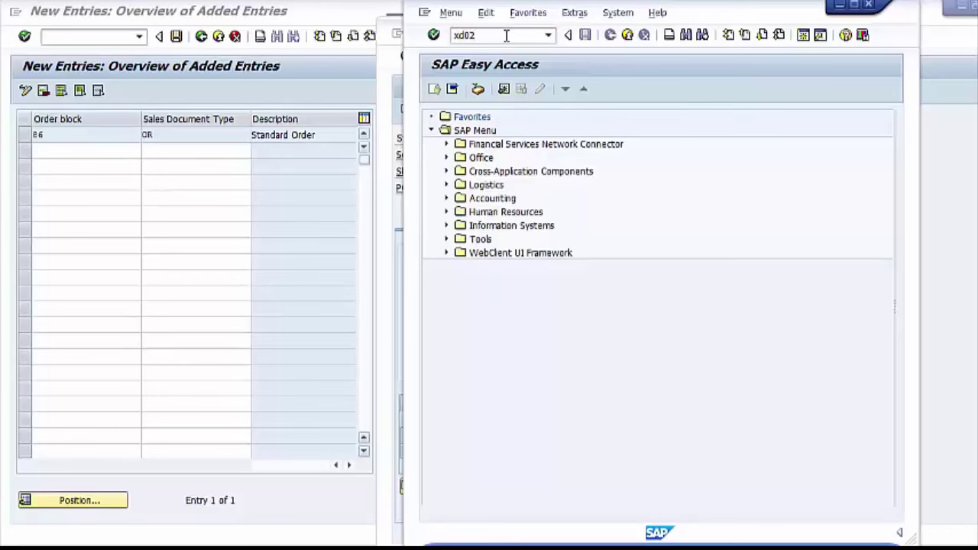
type("xd02")
key("Return")
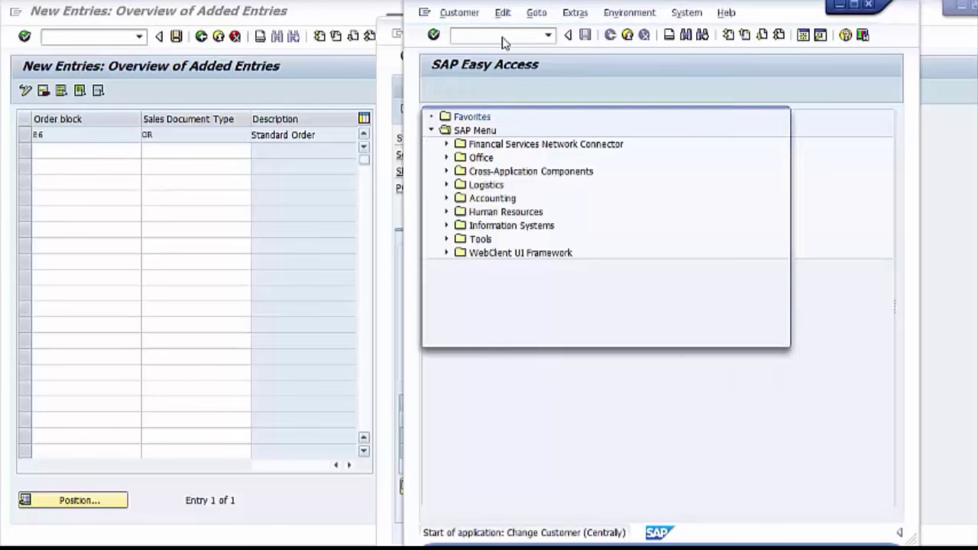
key("End")
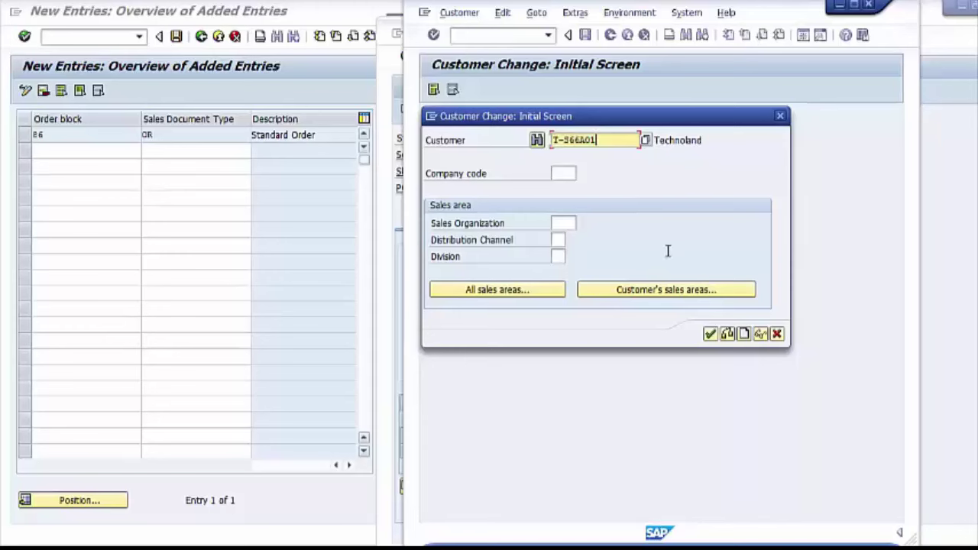
left_click(710, 335)
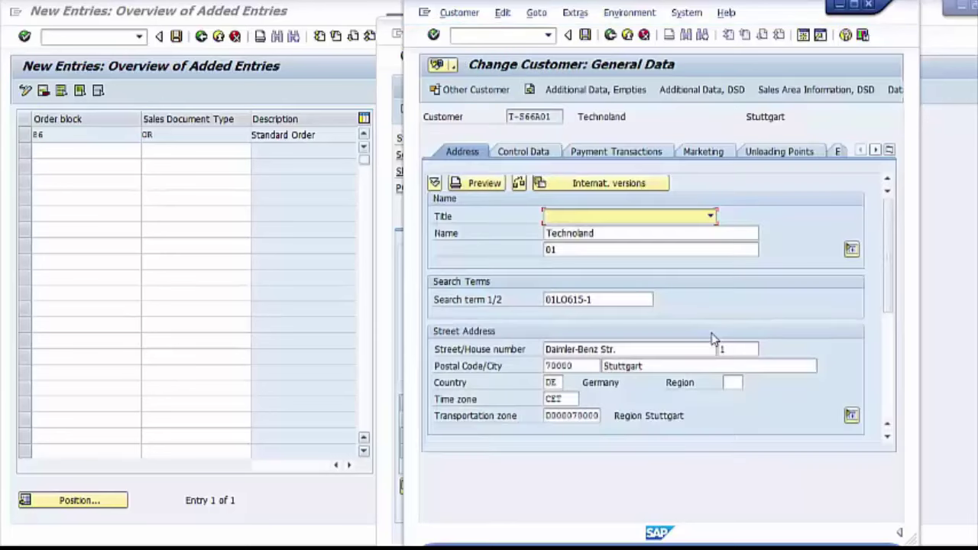
Set the customer's order block for all sales areas to 86 OVERALL BLOCK in the blocking data and save, moving the window aside
left_click(611, 14)
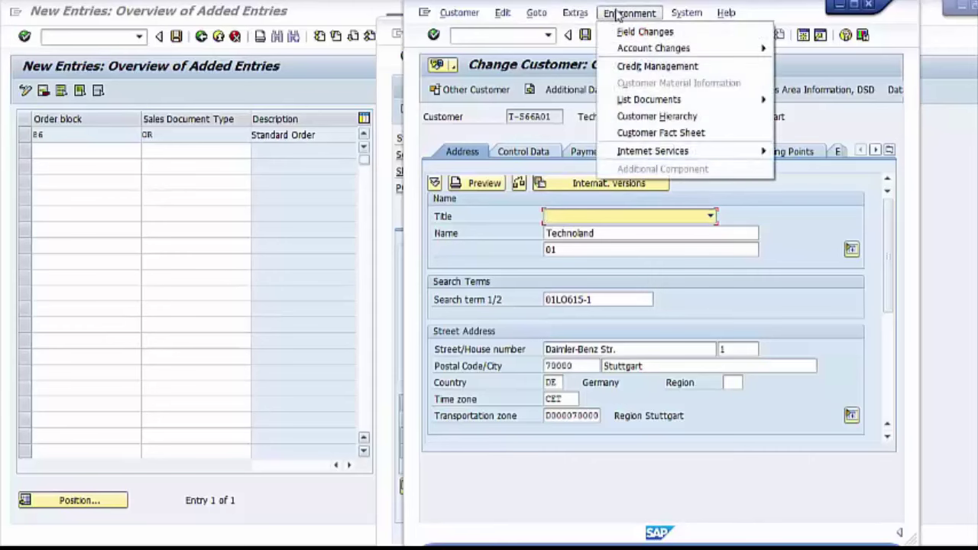
mouse_move(575, 14)
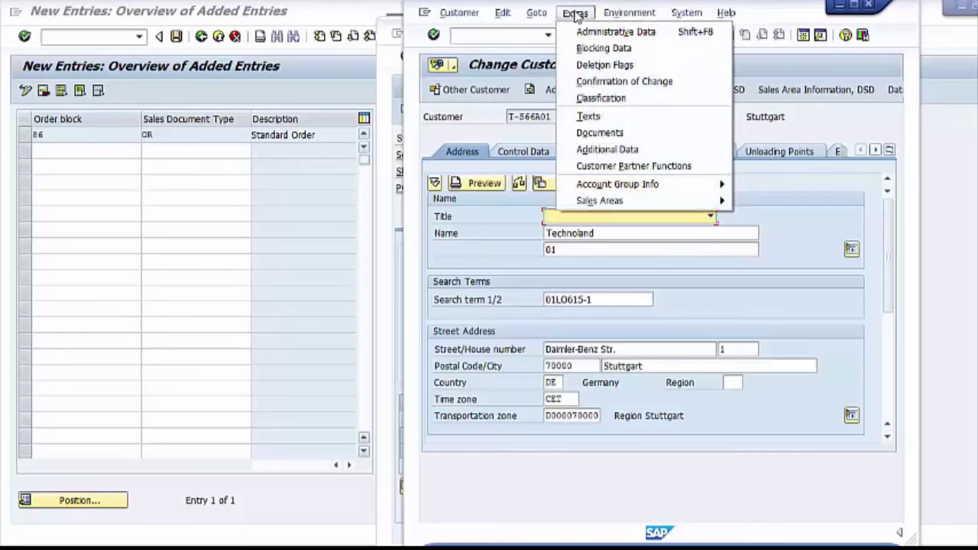
left_click(602, 49)
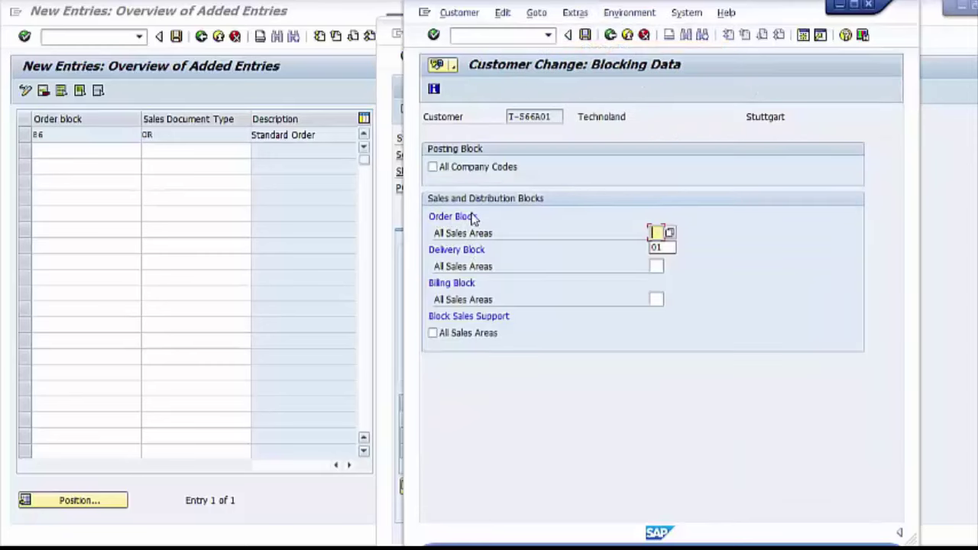
left_click(669, 232)
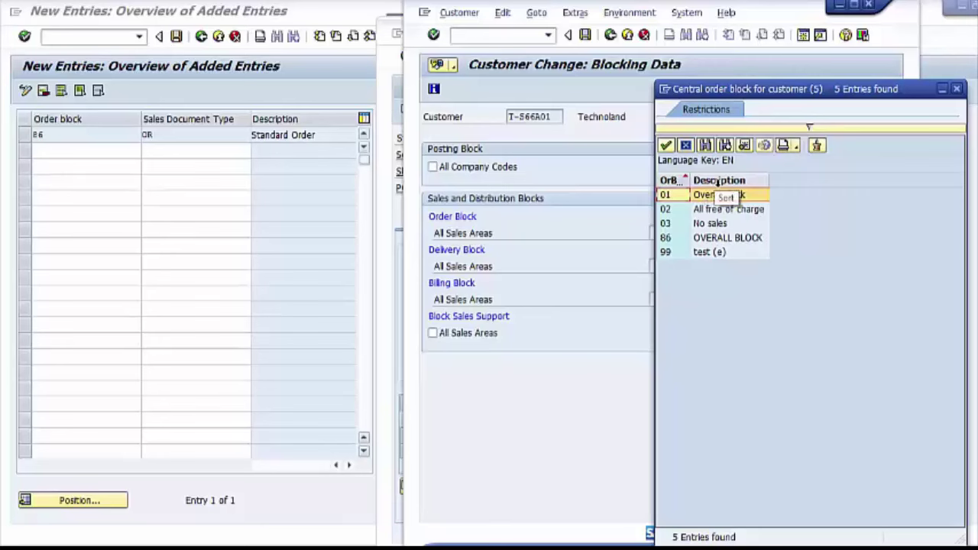
left_click(718, 241)
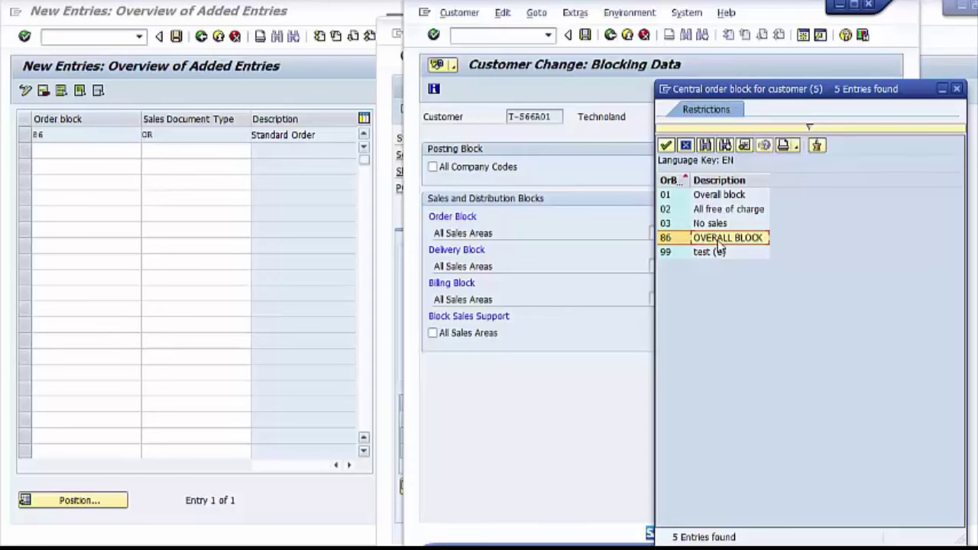
double_click(719, 240)
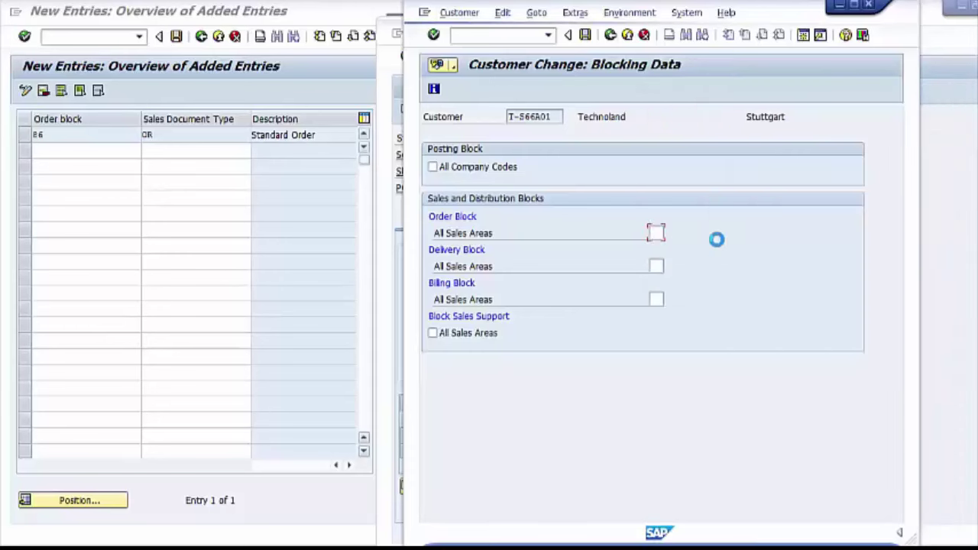
left_click(584, 36)
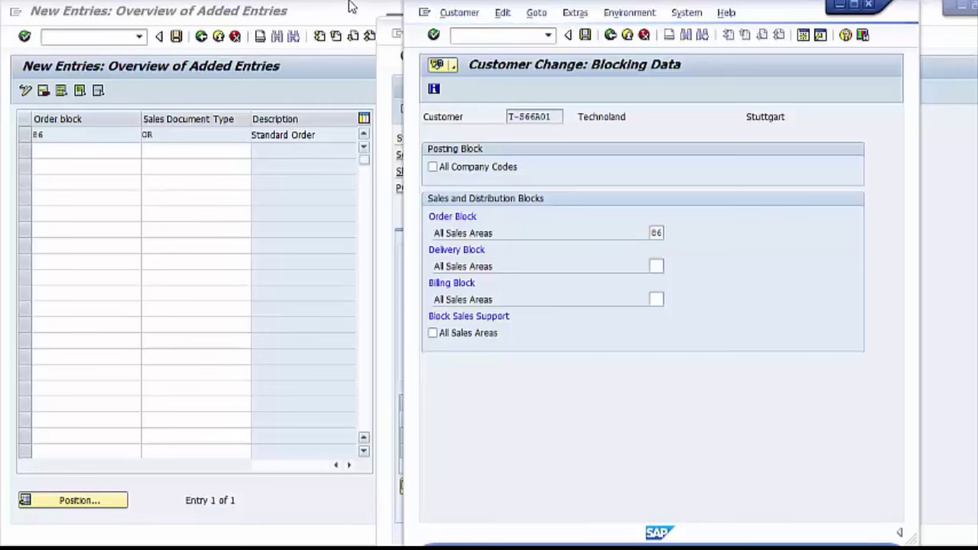
left_click_drag(638, 5, 678, 64)
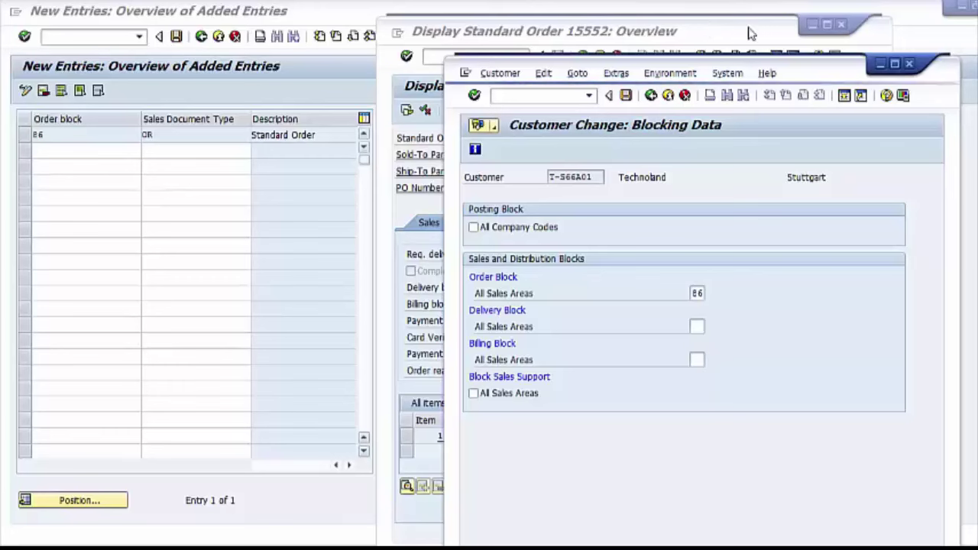
Leave the customer change and close the other sessions, keeping the remaining one in a maximized window
left_click(668, 99)
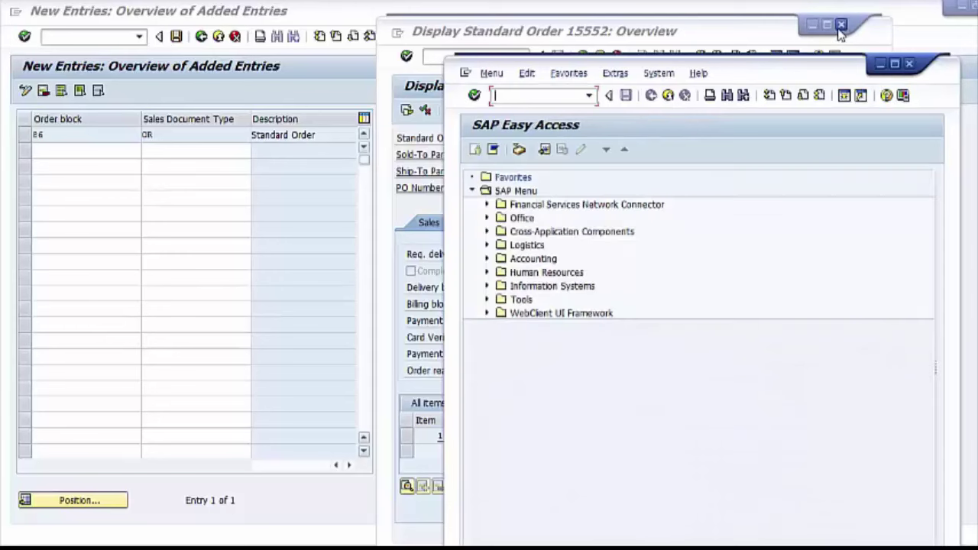
left_click(841, 24)
left_click(842, 24)
double_click(790, 69)
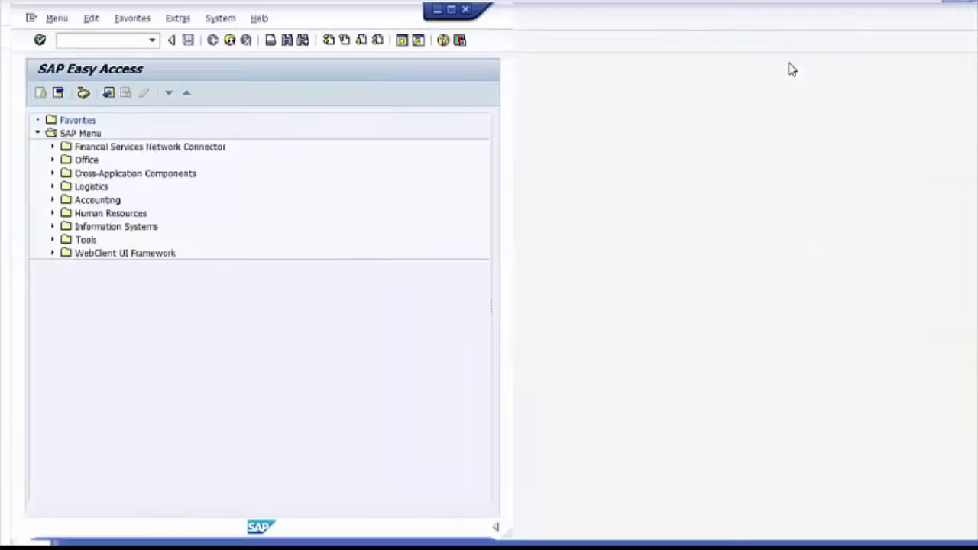
Try to create a standard order with transaction VA01, using the blocked customer as sold-to party
left_click(83, 36)
type("va01")
key("Return")
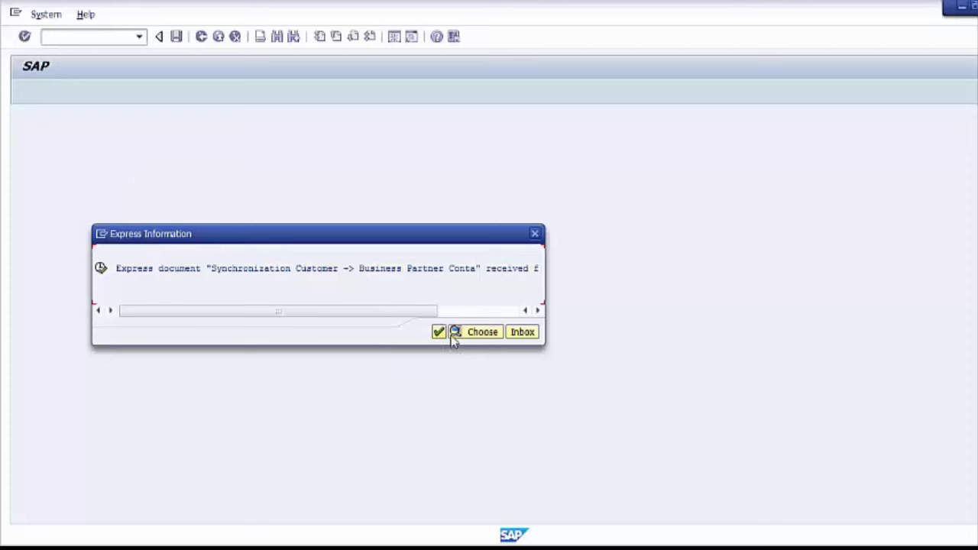
left_click(439, 332)
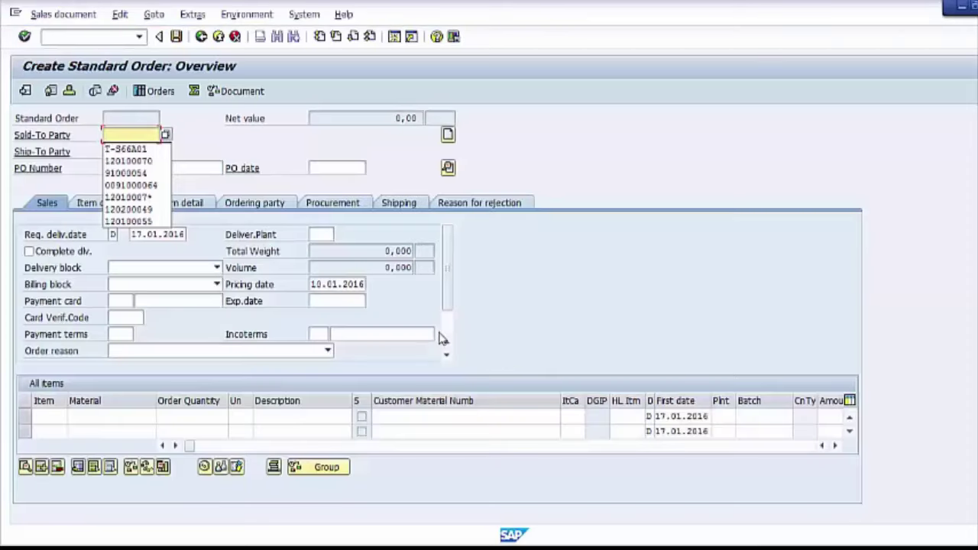
left_click(126, 149)
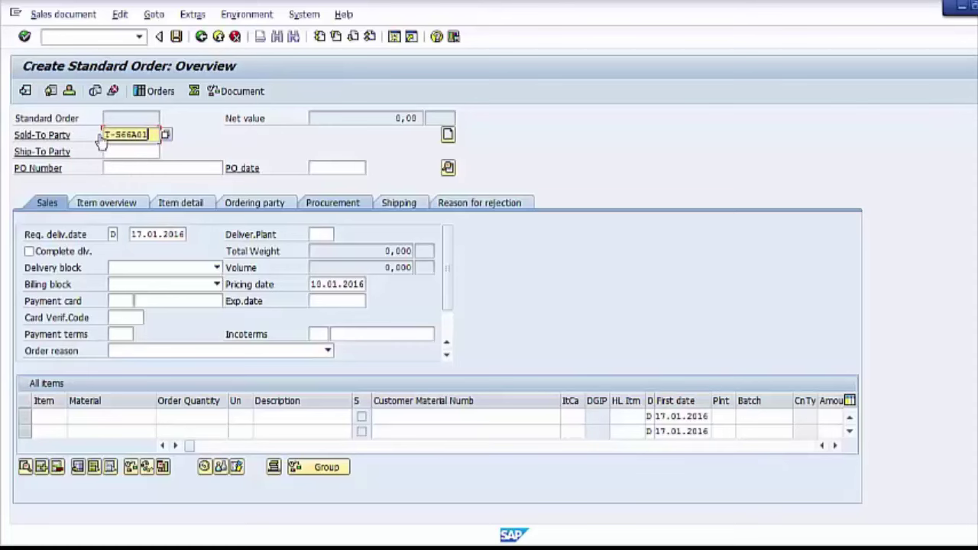
key("Return")
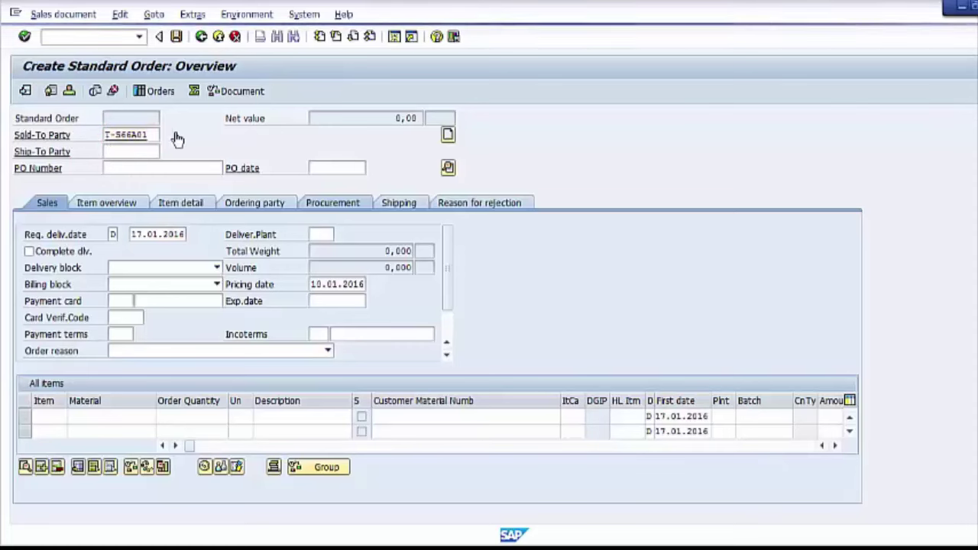
double_click(225, 327)
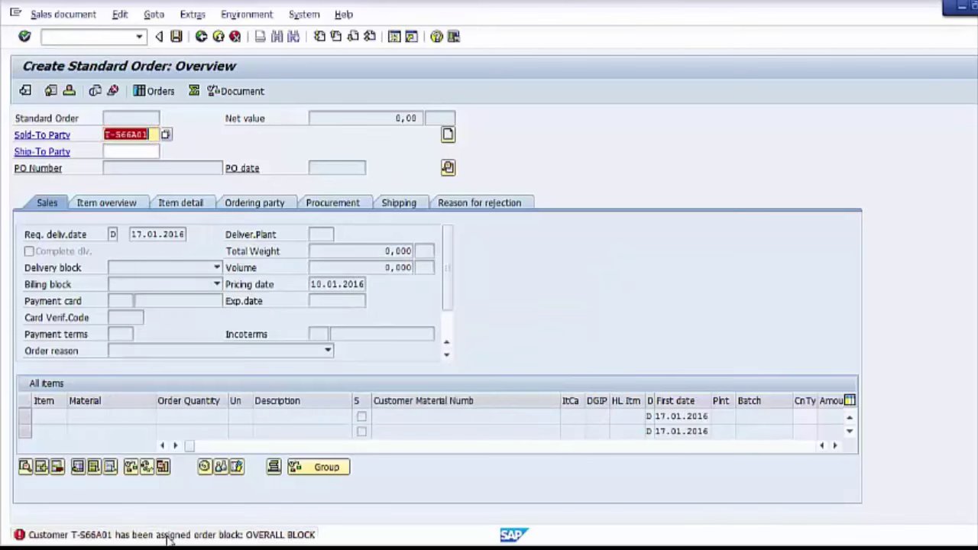
Read the detailed help for the order block error, and leave the new order without saving
double_click(168, 534)
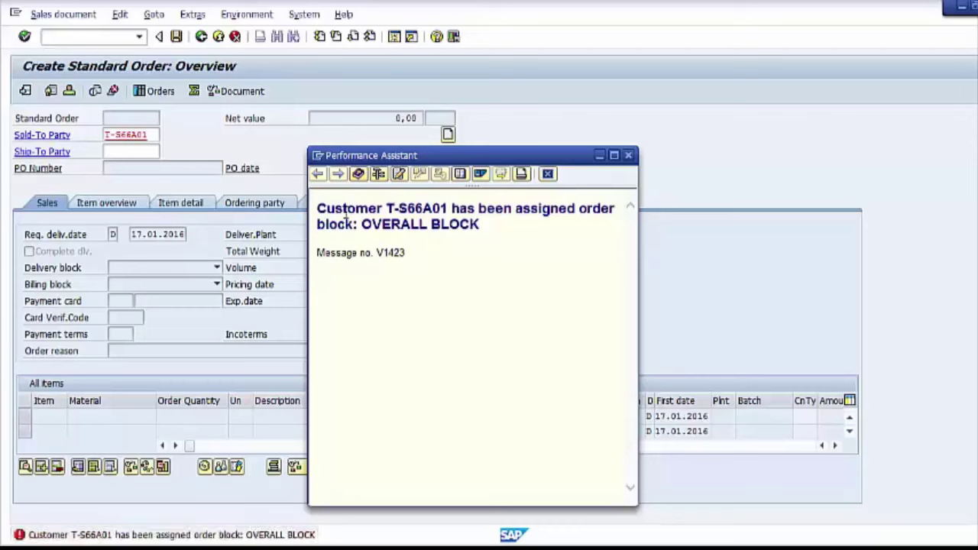
left_click_drag(345, 214, 607, 232)
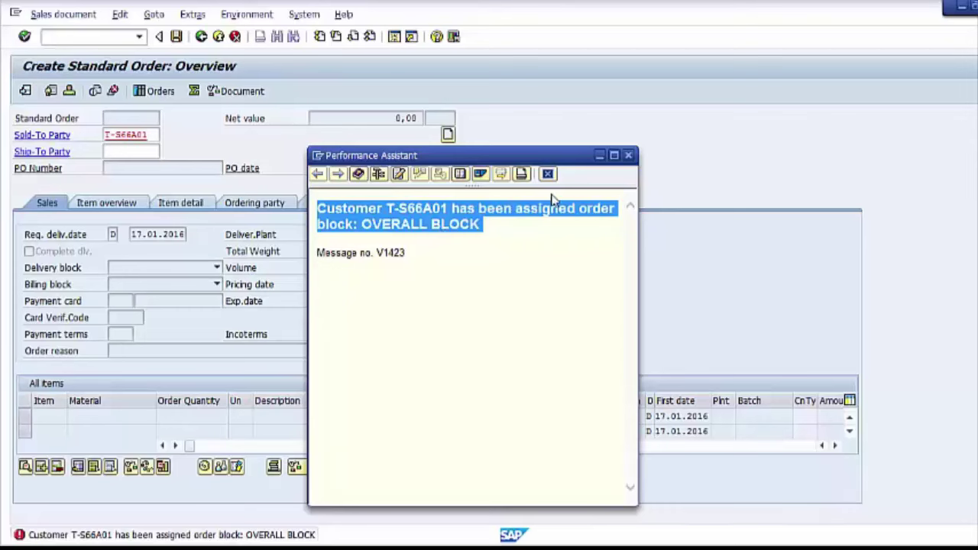
left_click(627, 156)
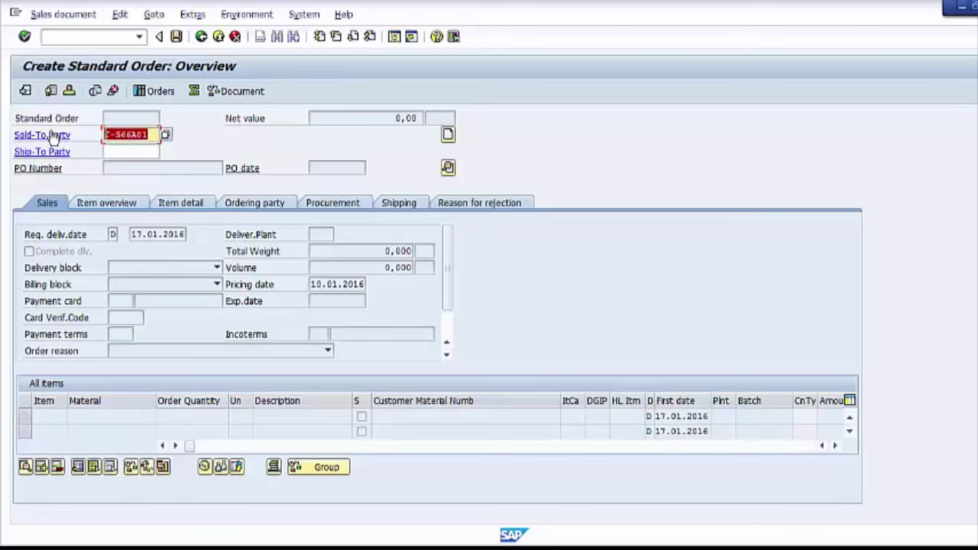
left_click(218, 36)
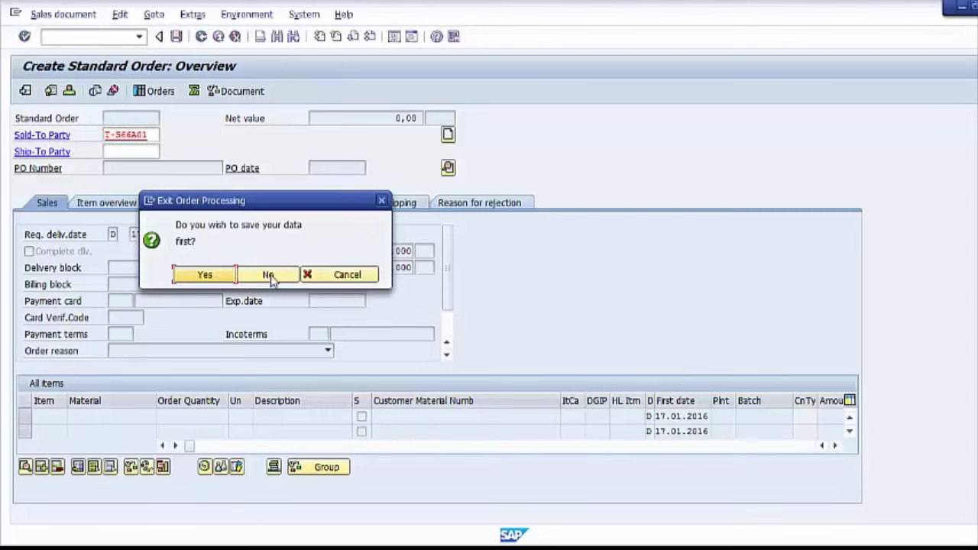
left_click(268, 275)
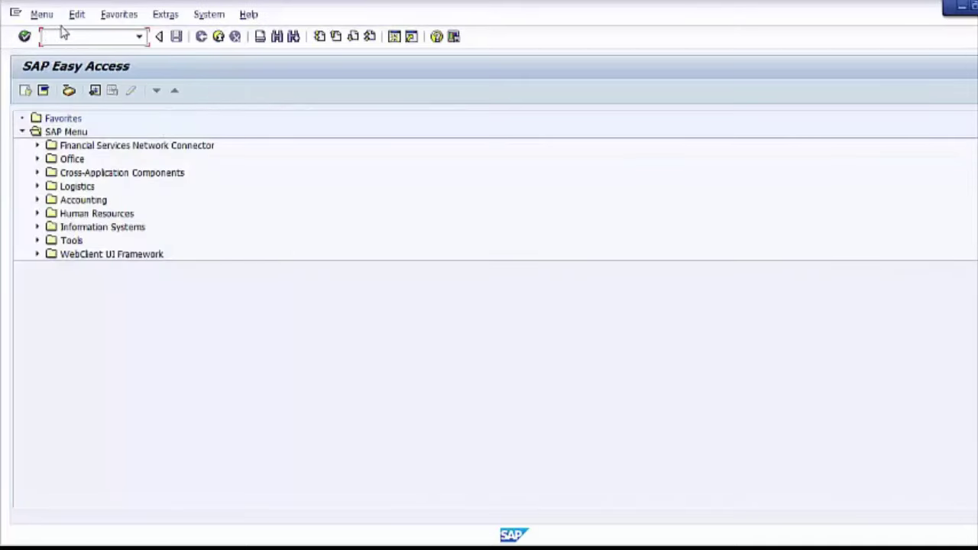
Open the same customer for change with transaction XD02 and display its blocking data
type("xd")
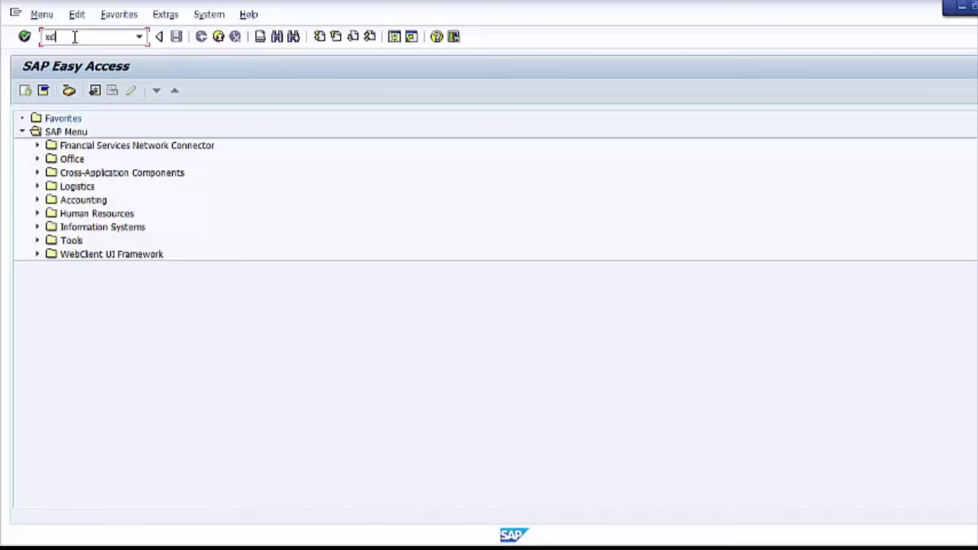
type("02")
key("Return")
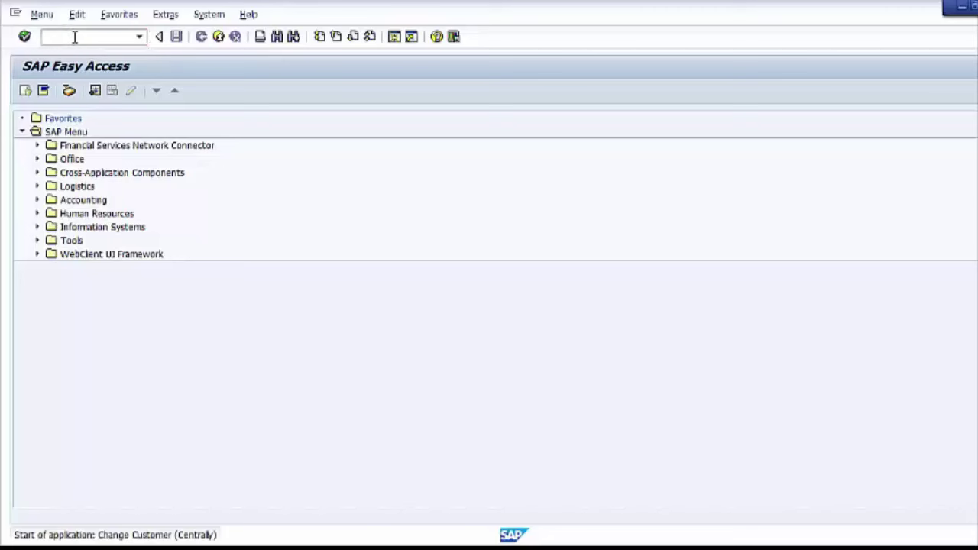
left_click(200, 136)
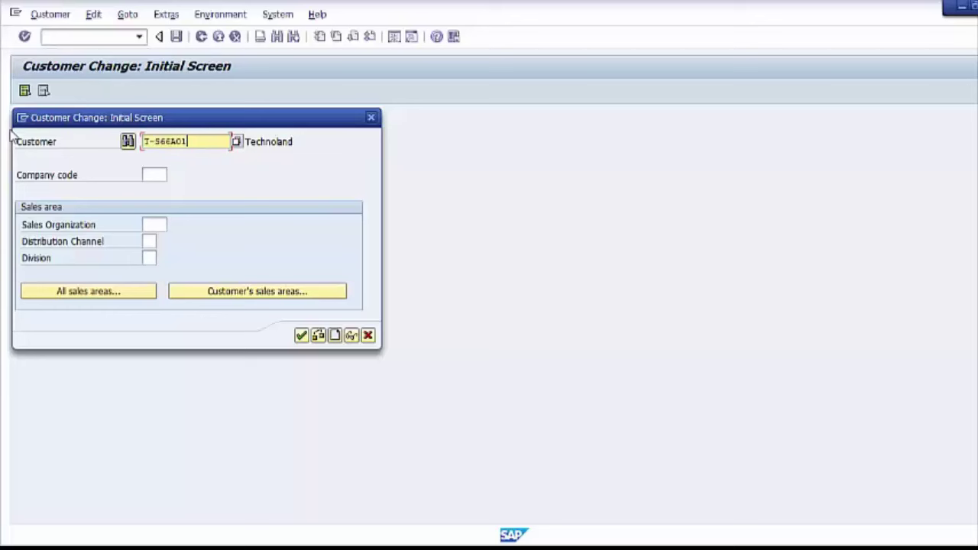
key("Return")
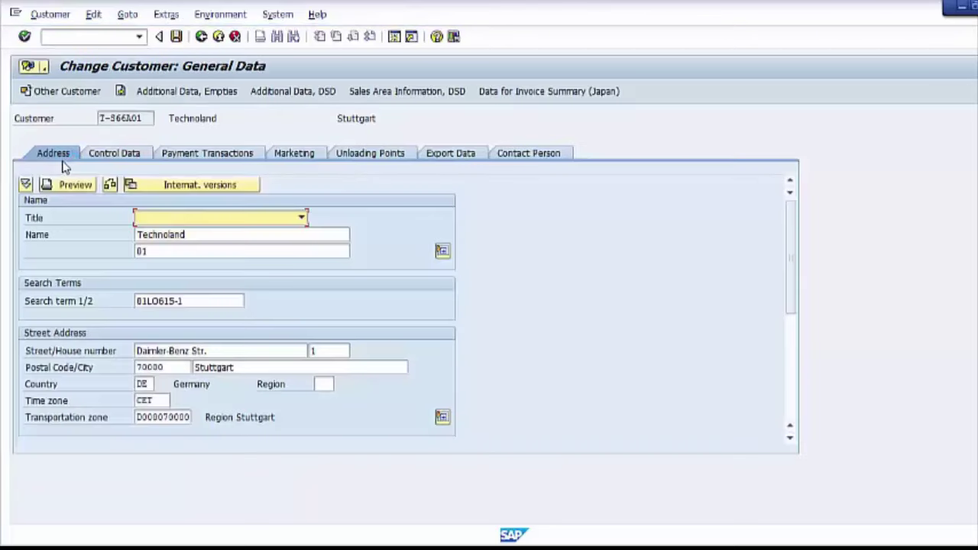
left_click(220, 14)
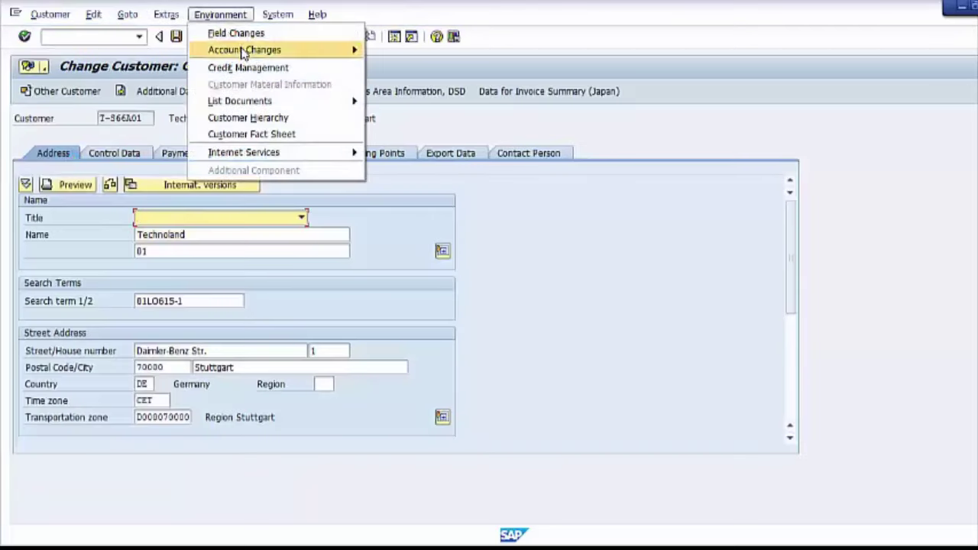
mouse_move(160, 16)
left_click(195, 50)
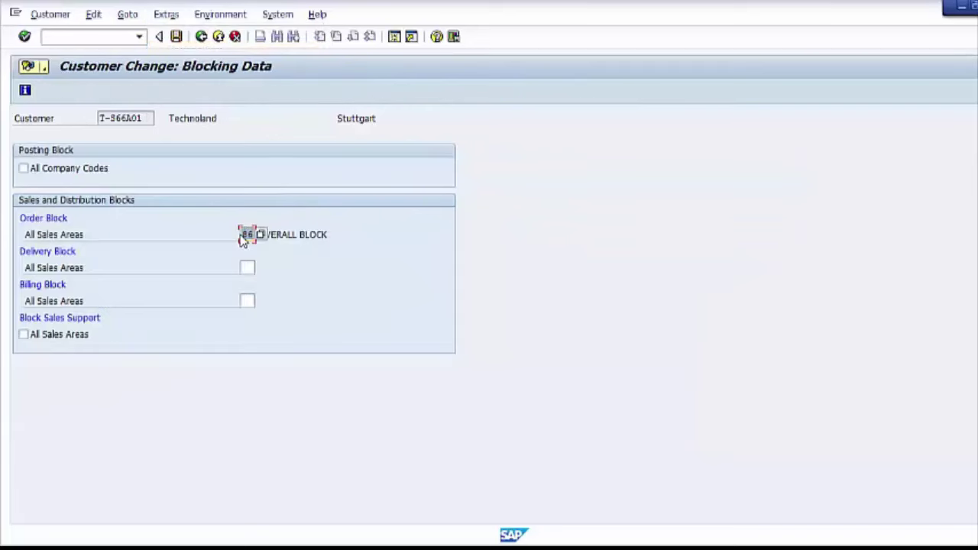
Clear the customer's order block for all sales areas, save the change, and leave the customer change
key("F4")
key("Escape")
key("F4")
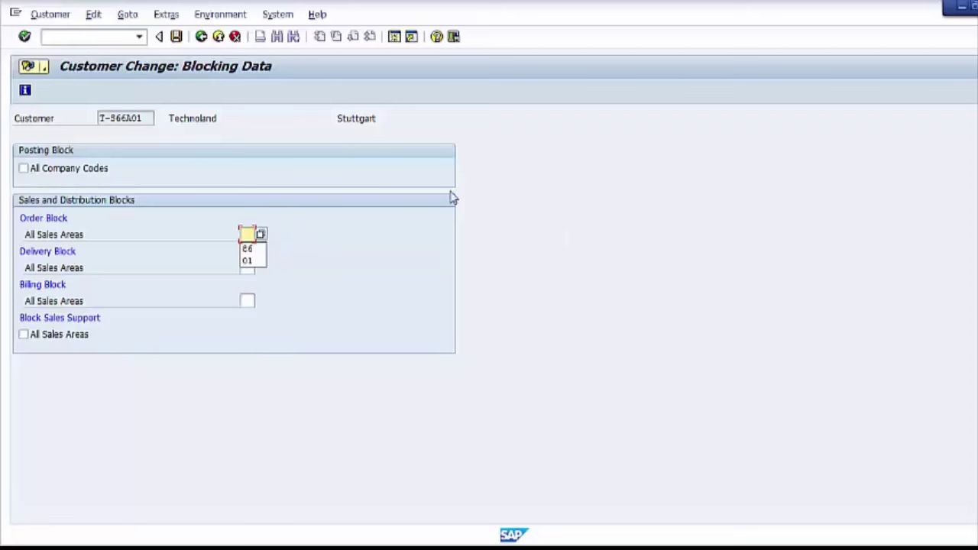
key("Escape")
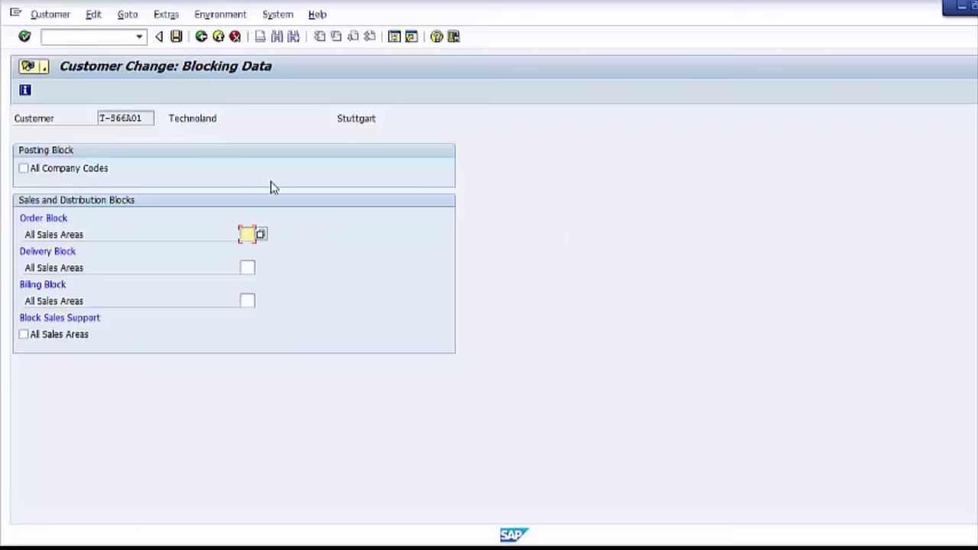
double_click(150, 120)
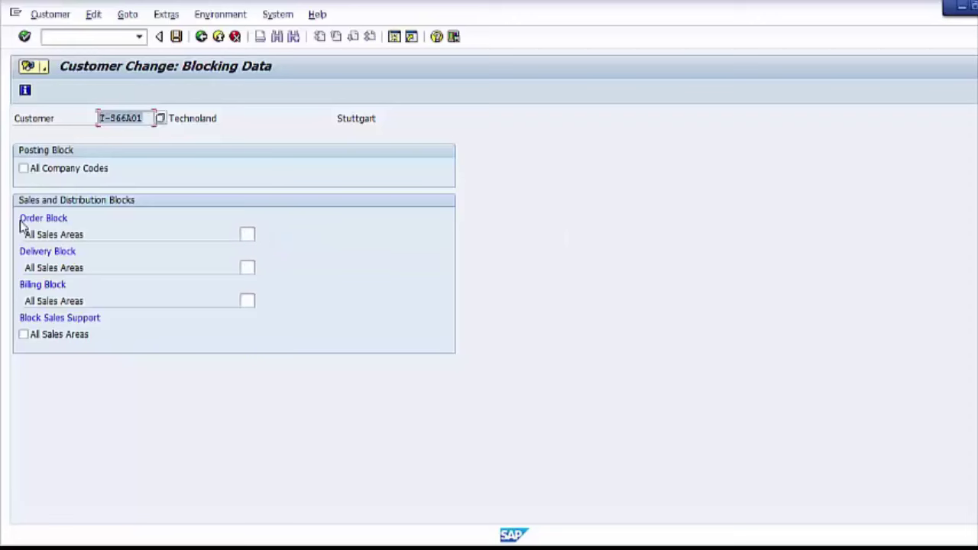
left_click(177, 37)
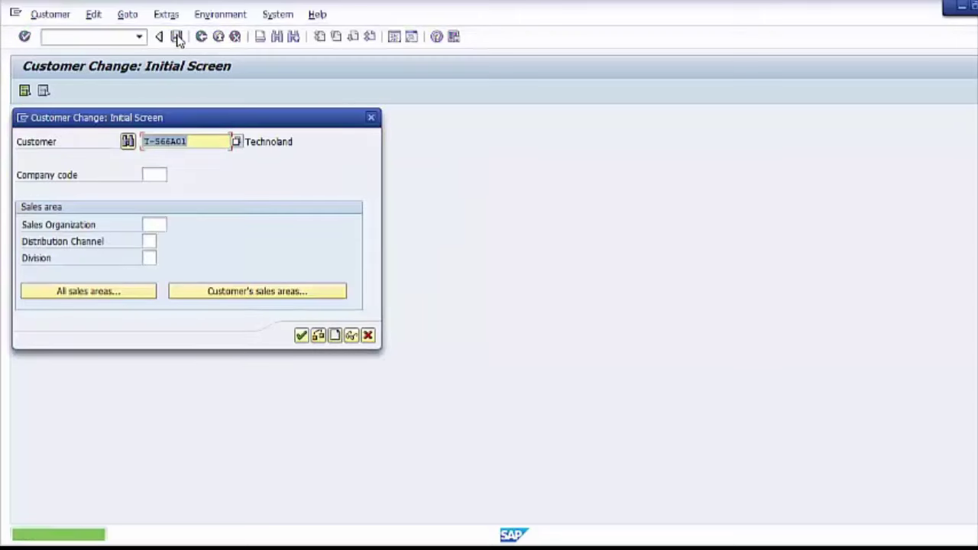
left_click(370, 117)
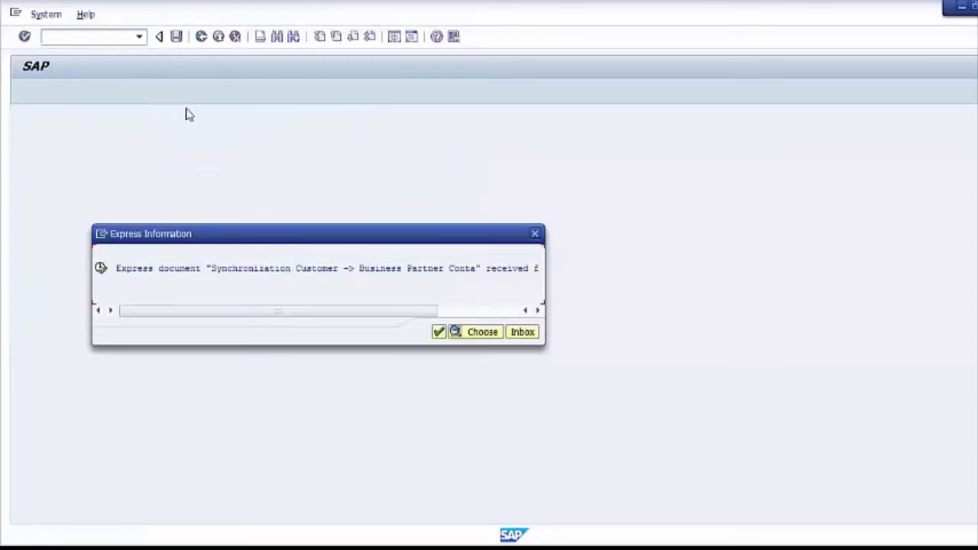
left_click(439, 334)
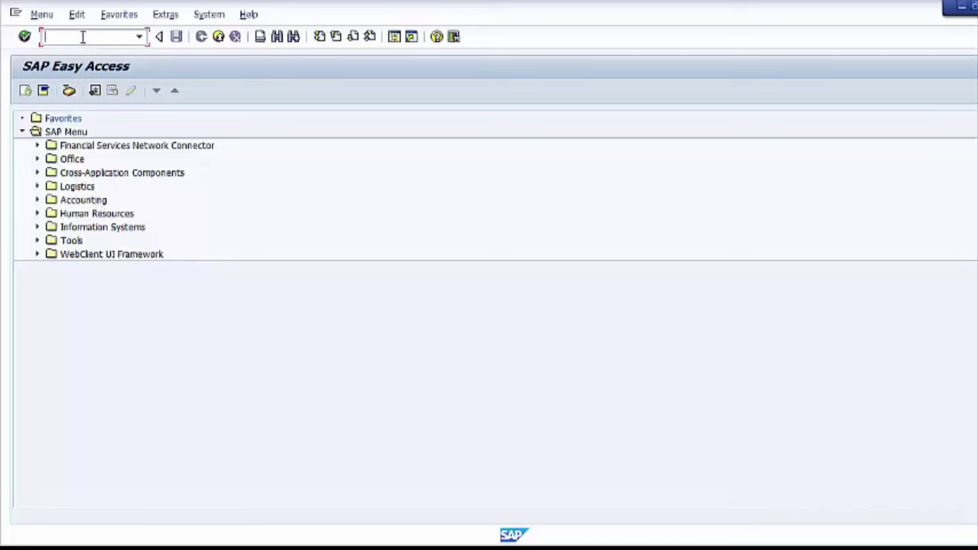
Open the saved standard order for change with transaction VA02 and display its items' reasons for rejection
type("va02")
key("Return")
key("Return")
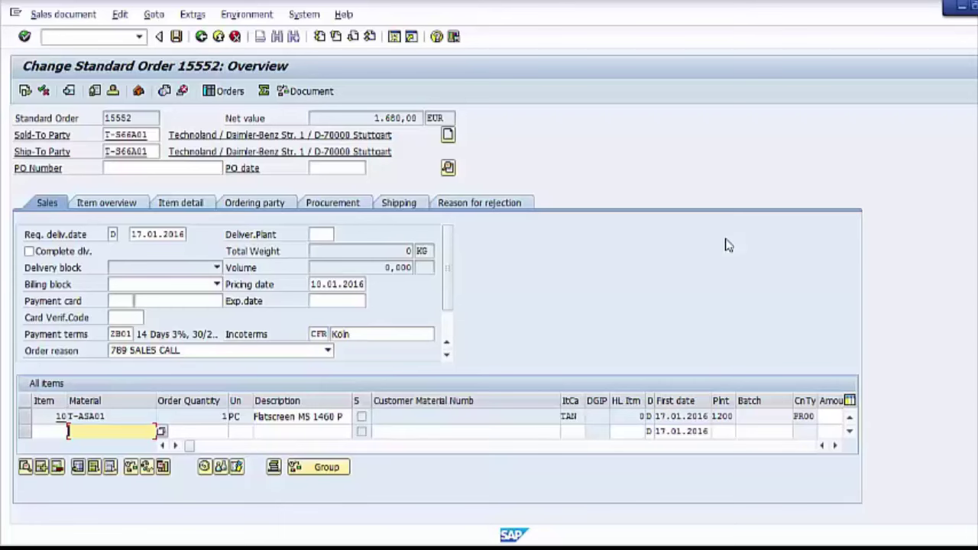
left_click(478, 204)
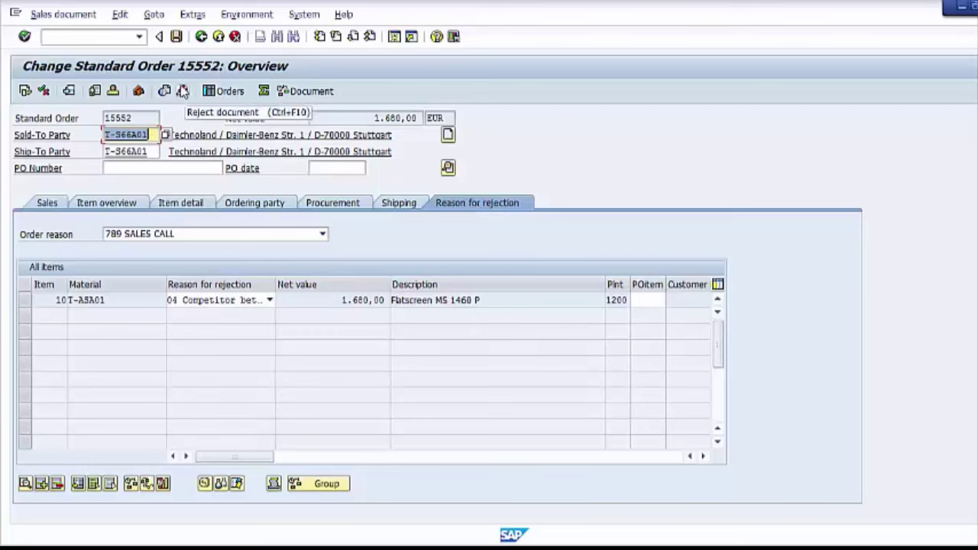
Examine the rejection reasons offered for rejecting the whole document, and exit the order without choosing one
left_click(183, 91)
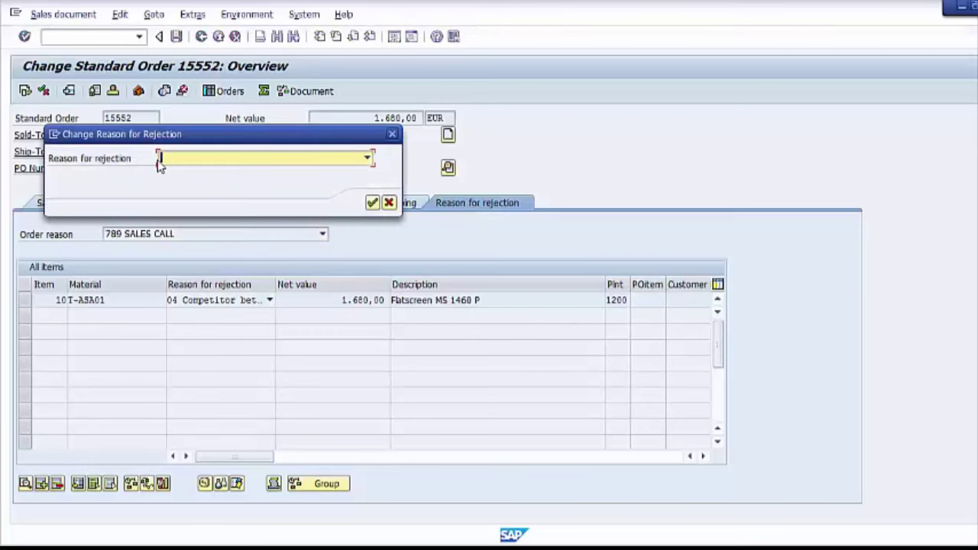
left_click(367, 158)
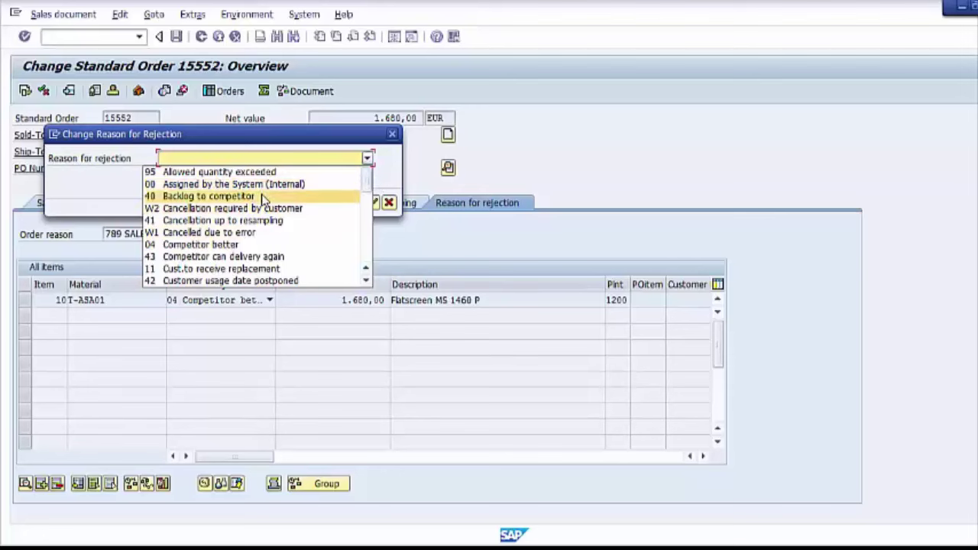
left_click(336, 145)
left_click(392, 134)
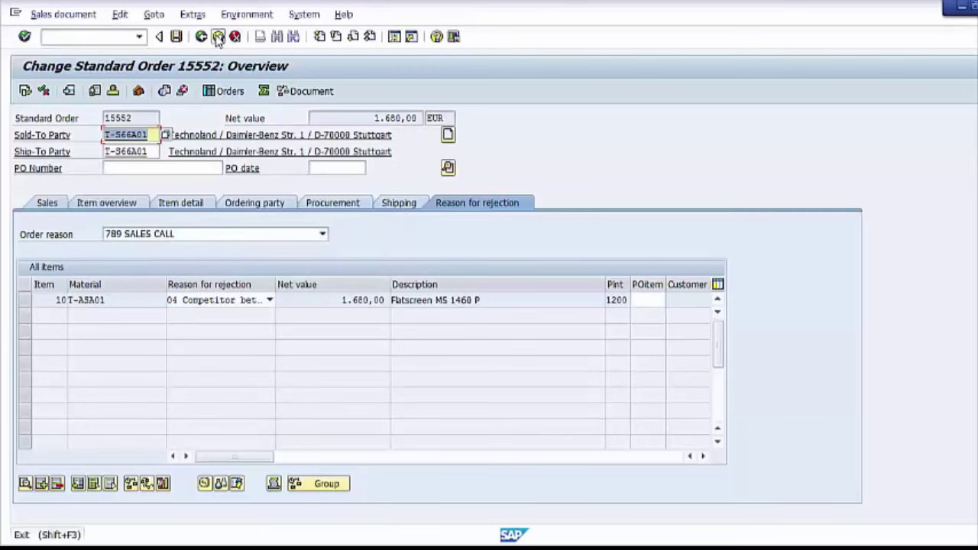
left_click(218, 36)
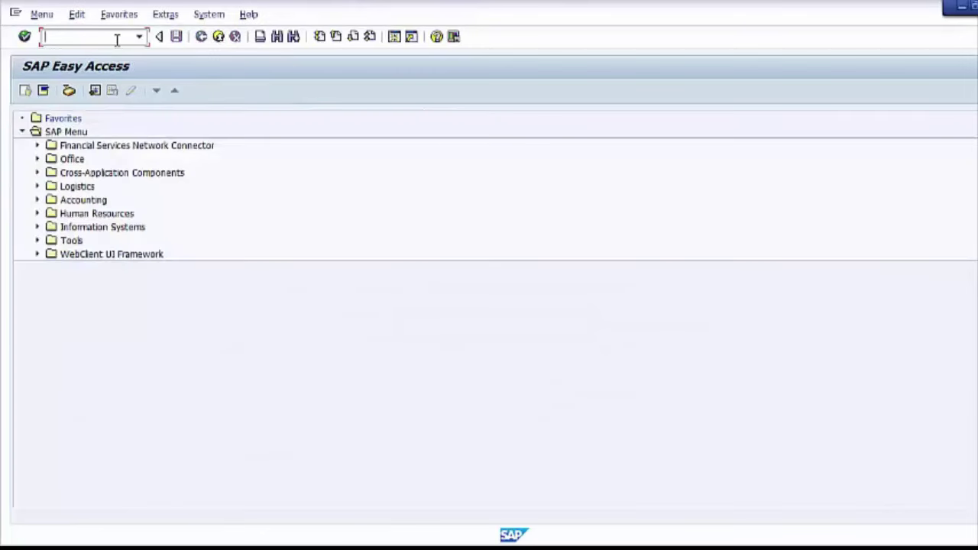
Open the SAP Reference IMG through transaction SPRO
type("spro")
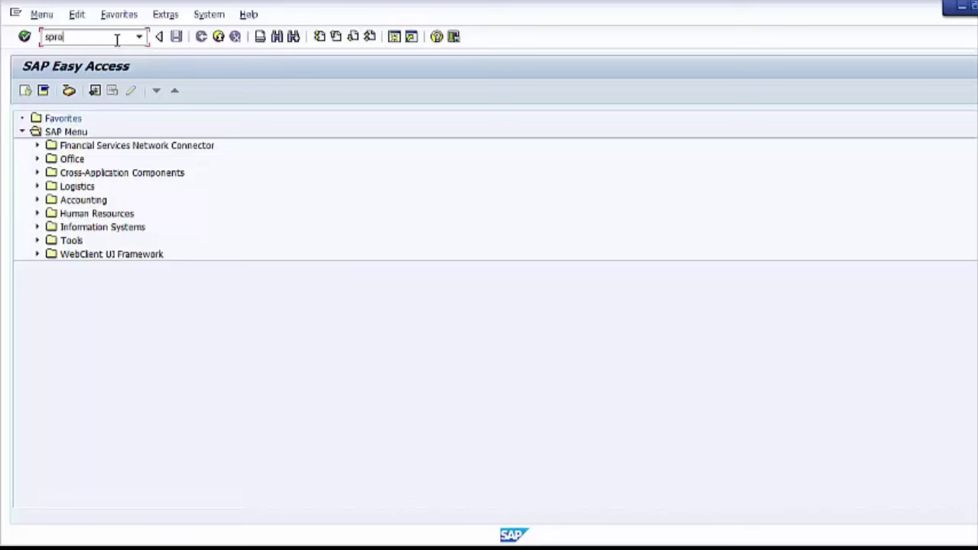
key("Return")
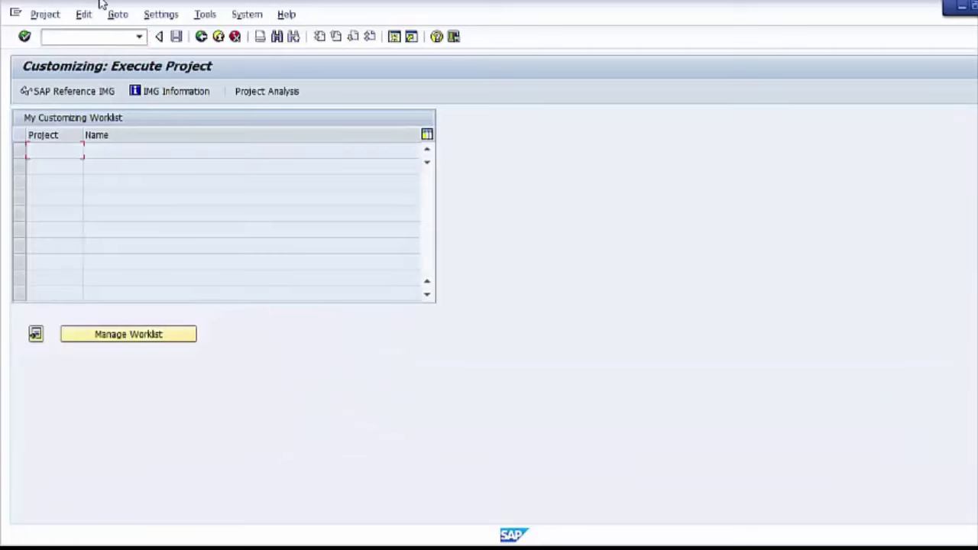
left_click(78, 94)
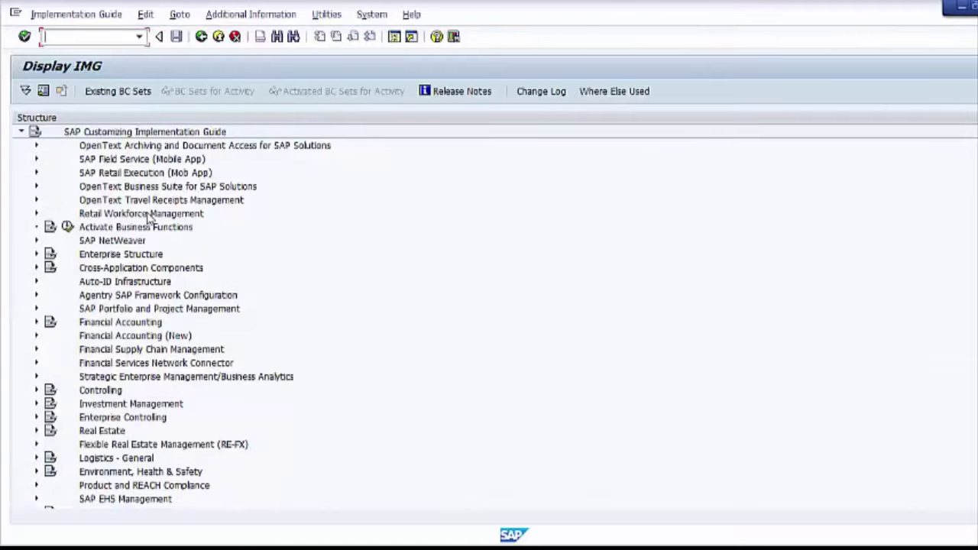
Open Define Reasons For Rejection in the Sales Document Item customizing of Sales and Distribution's sales documents
scroll(149, 220, "down", 2)
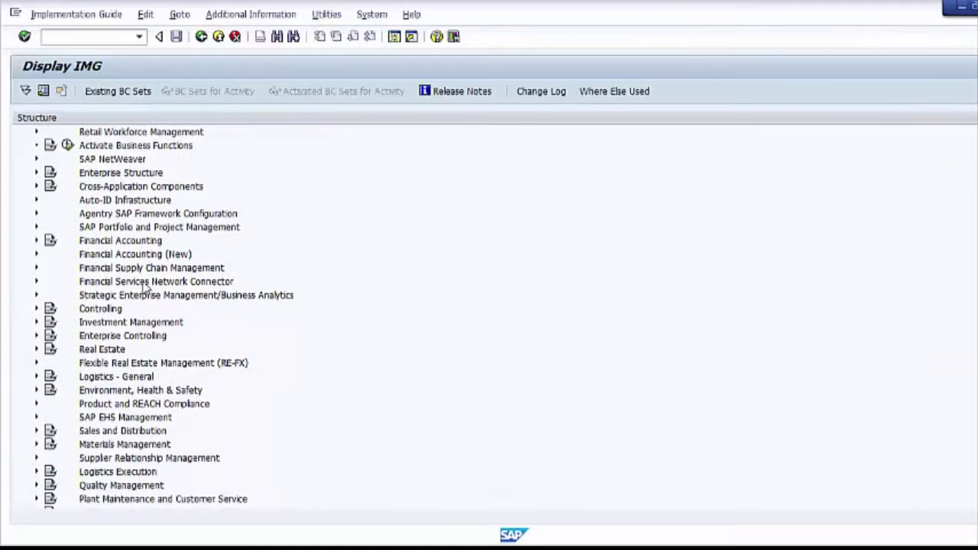
left_click(35, 433)
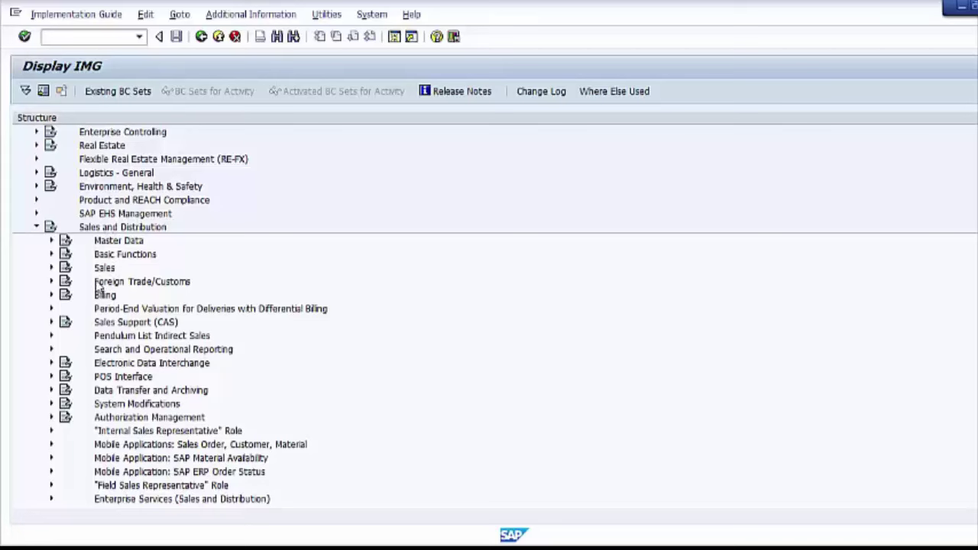
left_click(51, 268)
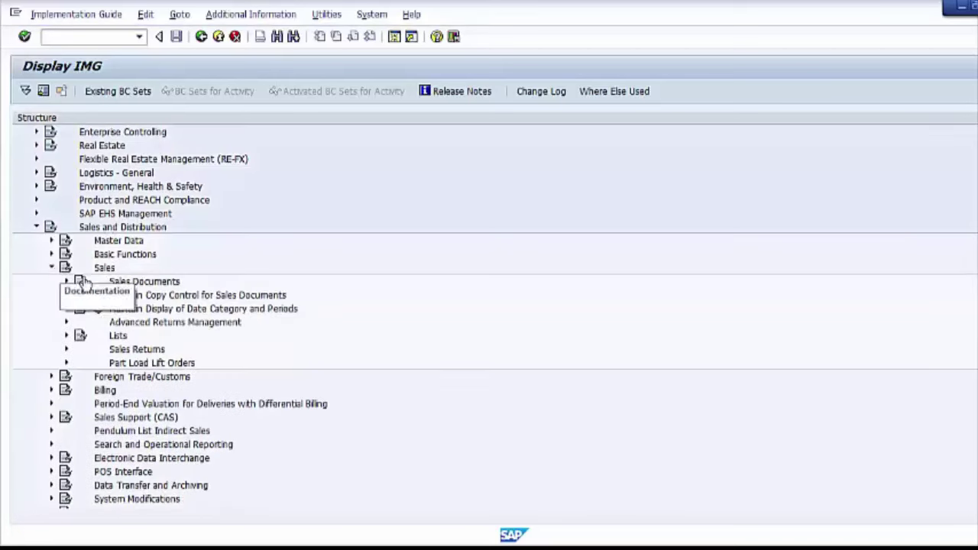
left_click(113, 283)
left_click(67, 282)
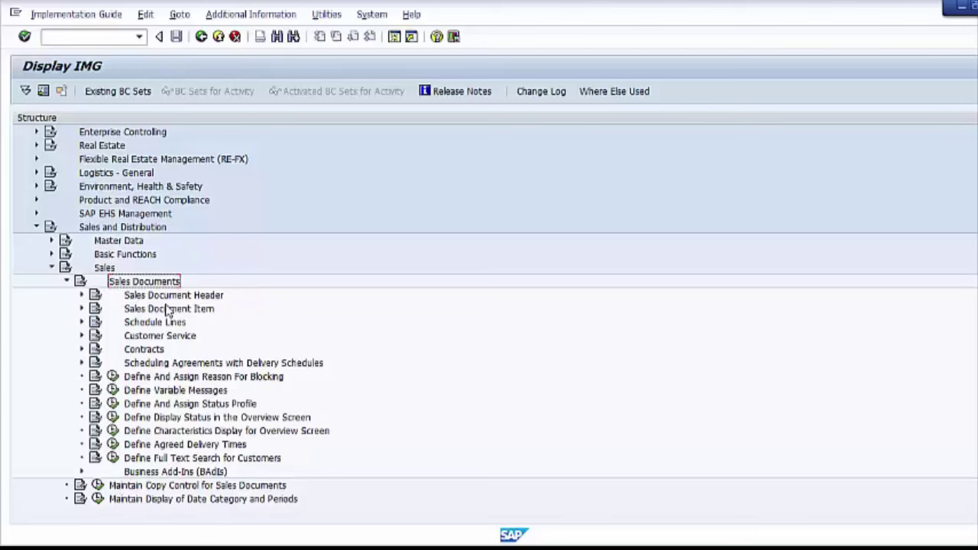
left_click(80, 310)
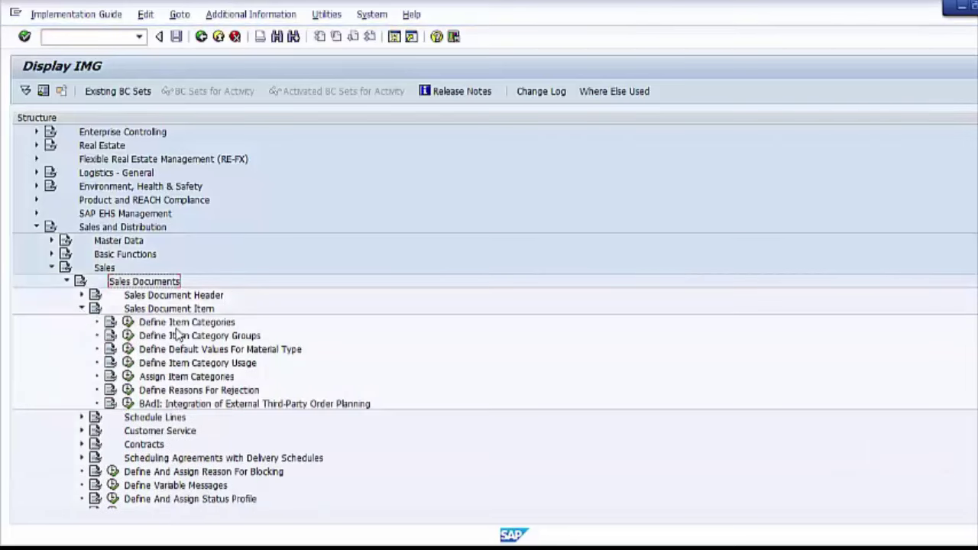
left_click(173, 391)
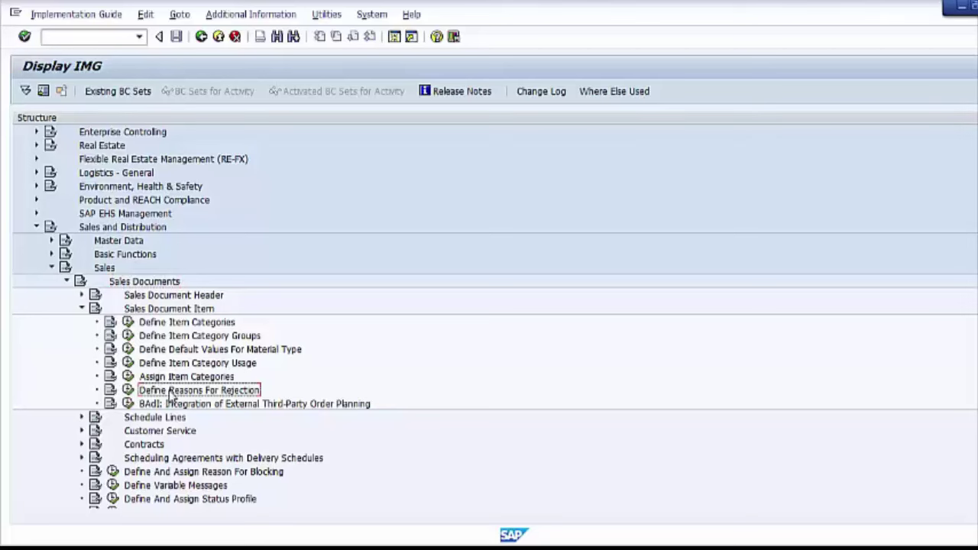
left_click(128, 390)
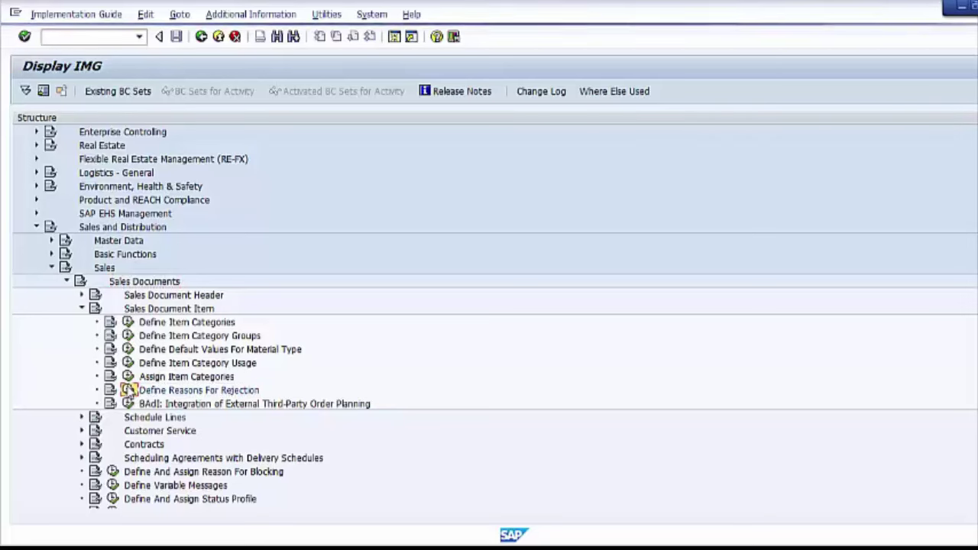
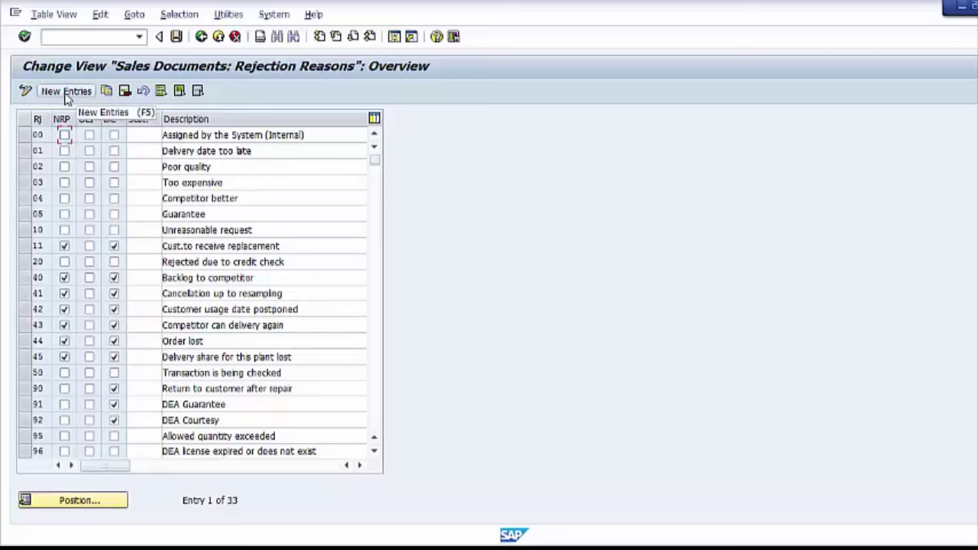
Add a new rejection reason 86 with the NRP and BIC options selected
left_click(66, 91)
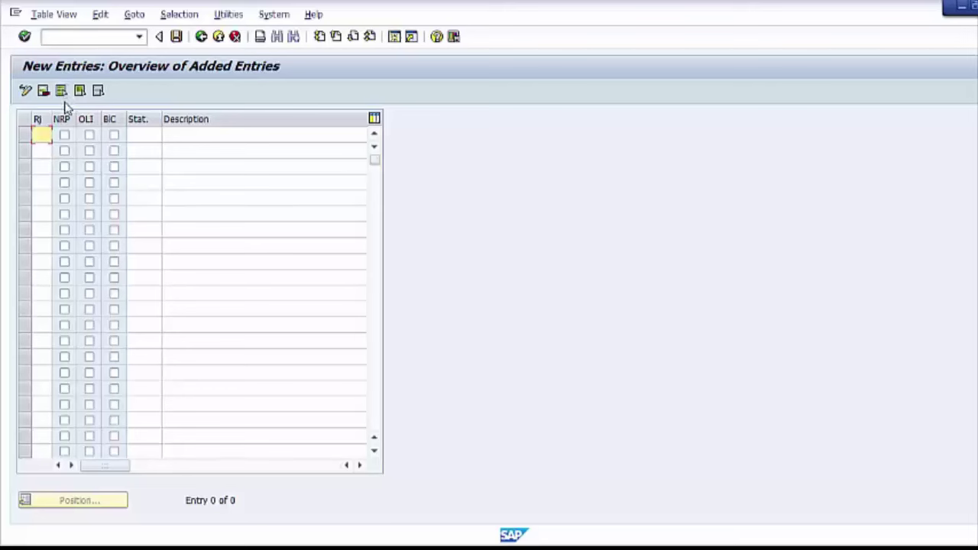
type("E6")
left_click(64, 135)
left_click(114, 138)
left_click(142, 136)
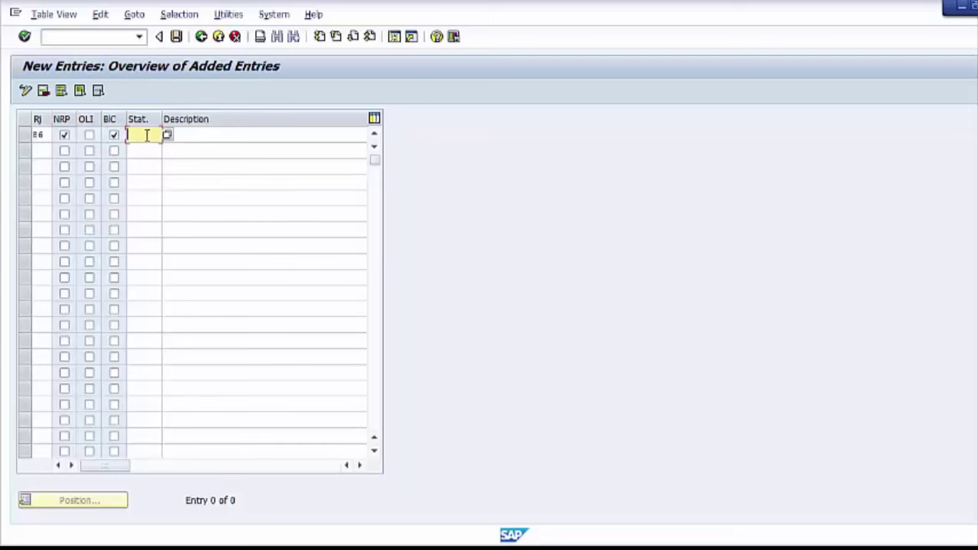
Set the new rejection reason's statistical value to Y, No cumulation - Values can be used statistically
left_click(164, 136)
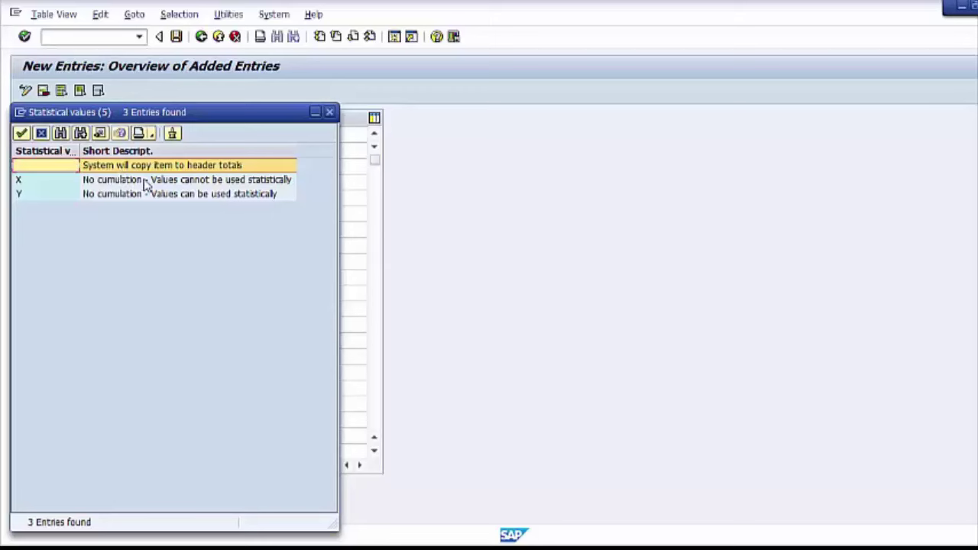
left_click(153, 182)
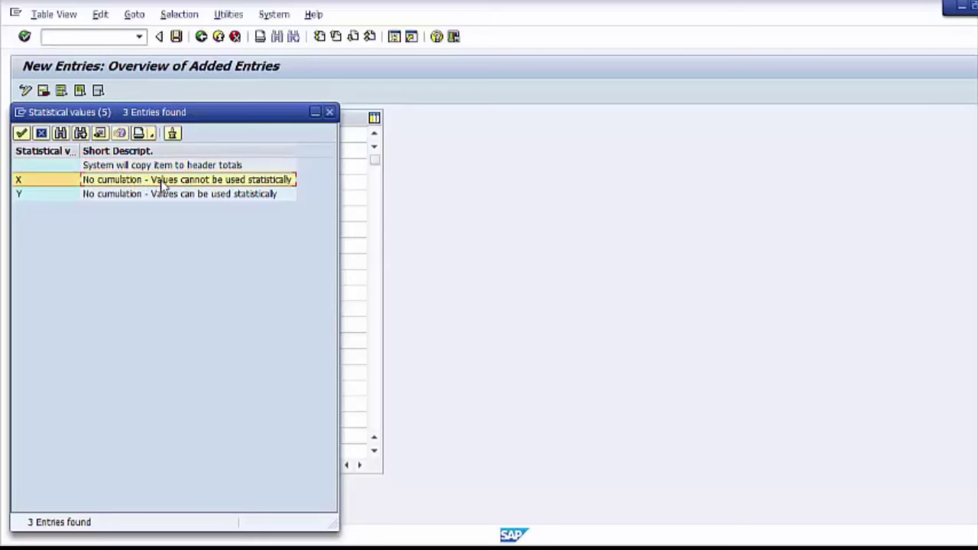
left_click(193, 196)
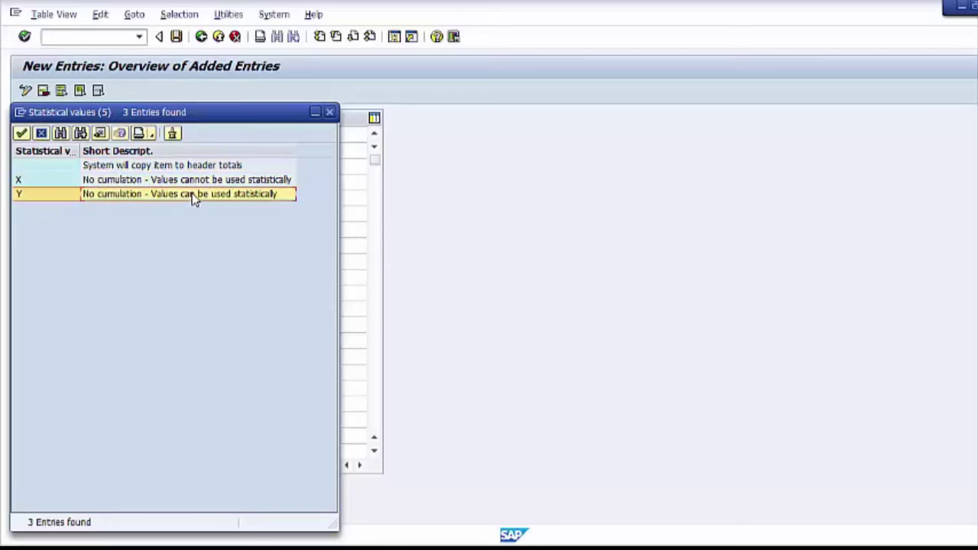
double_click(193, 196)
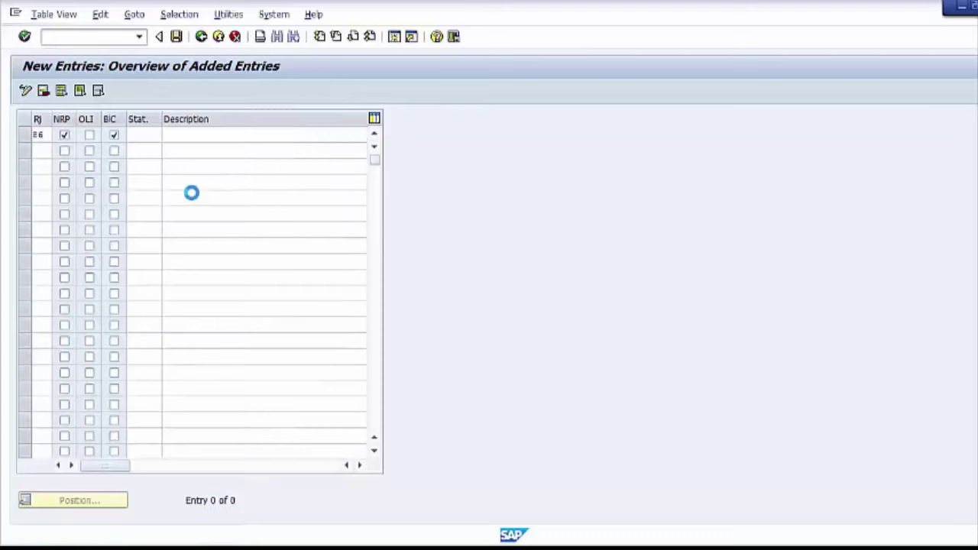
Enter "Return from customer" as the description of rejection reason 86
left_click(193, 138)
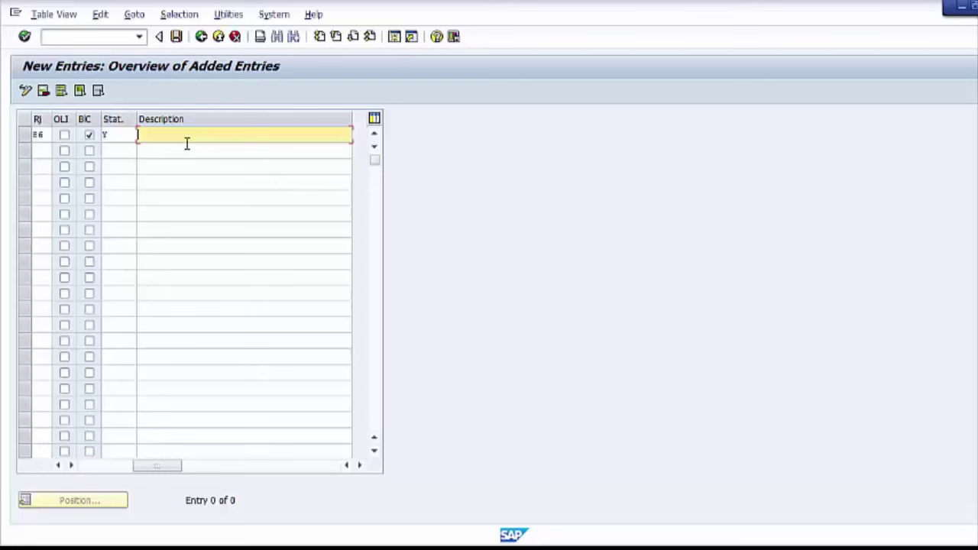
type("Return")
key("BackSpace")
key("BackSpace")
type("urn from customer")
key("Return")
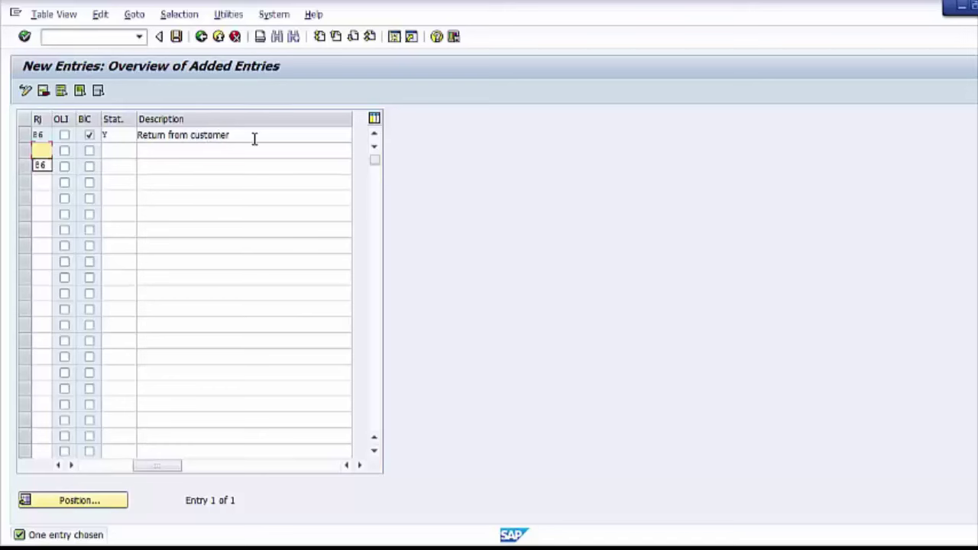
Set the description of rejection reason 86 to "Bad quality"
left_click_drag(255, 139, 3, 98)
type("B")
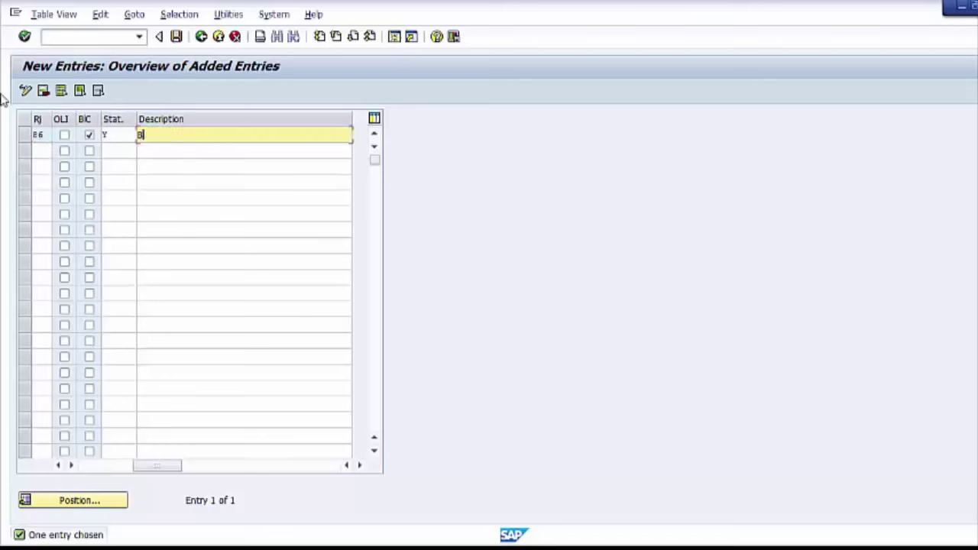
type("ad quality")
key("Return")
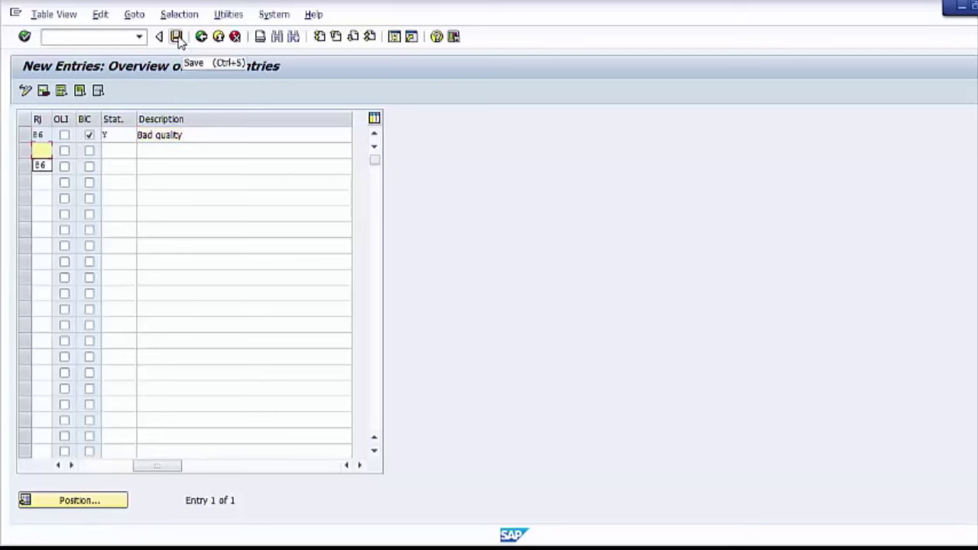
Save the new rejection reason to the proposed customizing request TEST and leave customizing
left_click(179, 39)
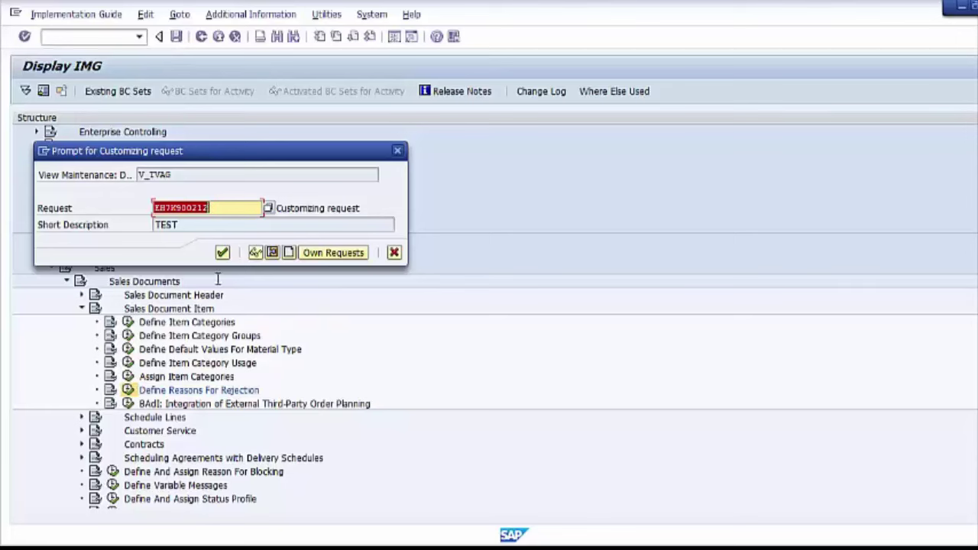
left_click(222, 253)
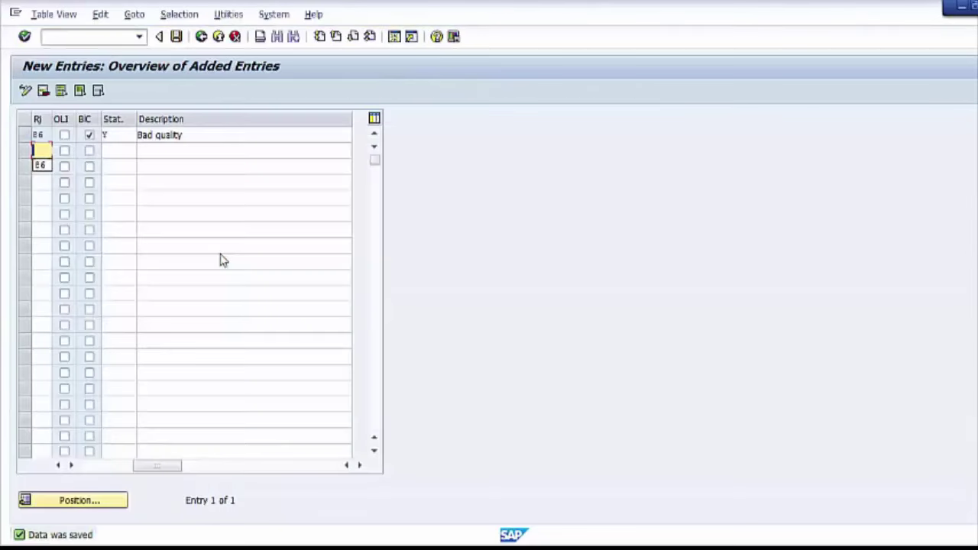
left_click(218, 38)
left_click(219, 37)
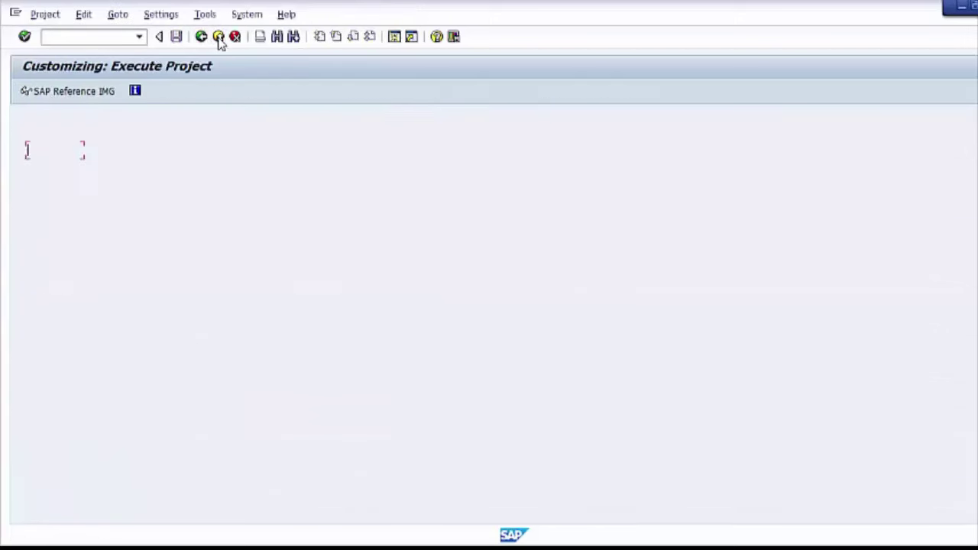
left_click(218, 38)
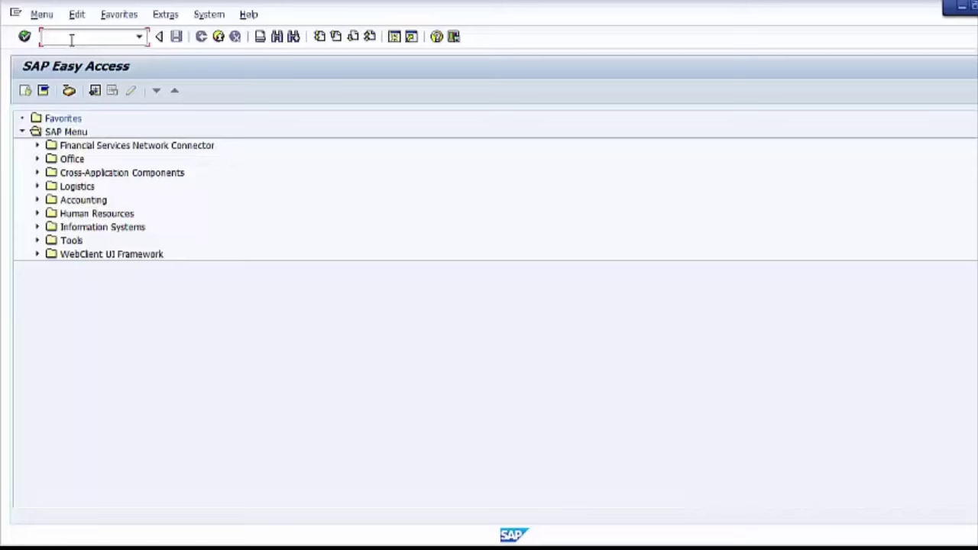
Open the saved standard order for change with transaction VA02
type("va02")
key("Return")
left_click(209, 184)
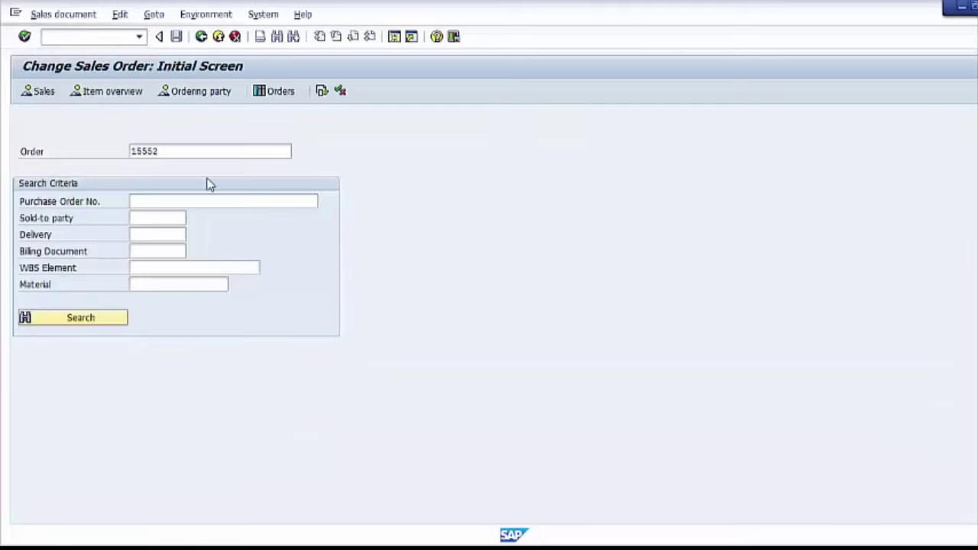
key("Return")
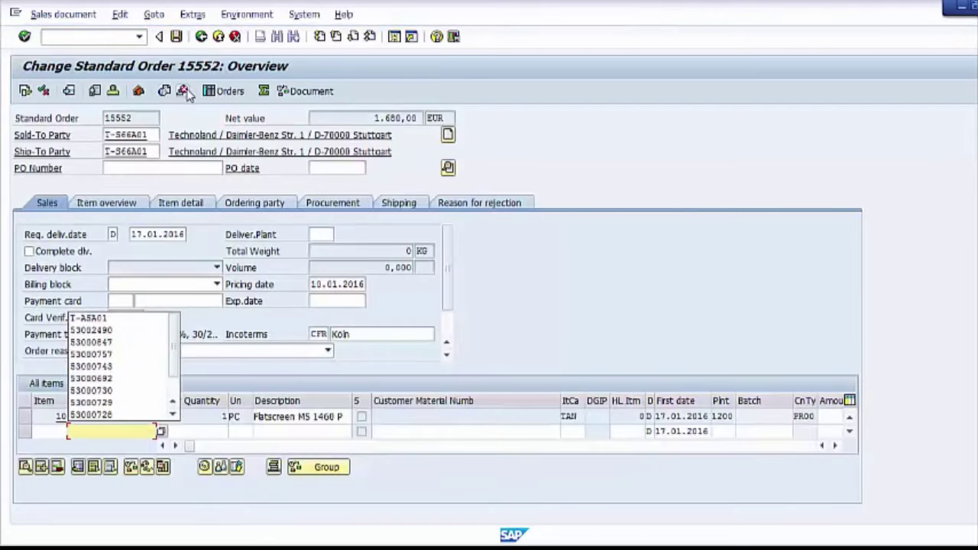
Reject the whole order with reason 86 Bad quality and save the order
left_click(183, 91)
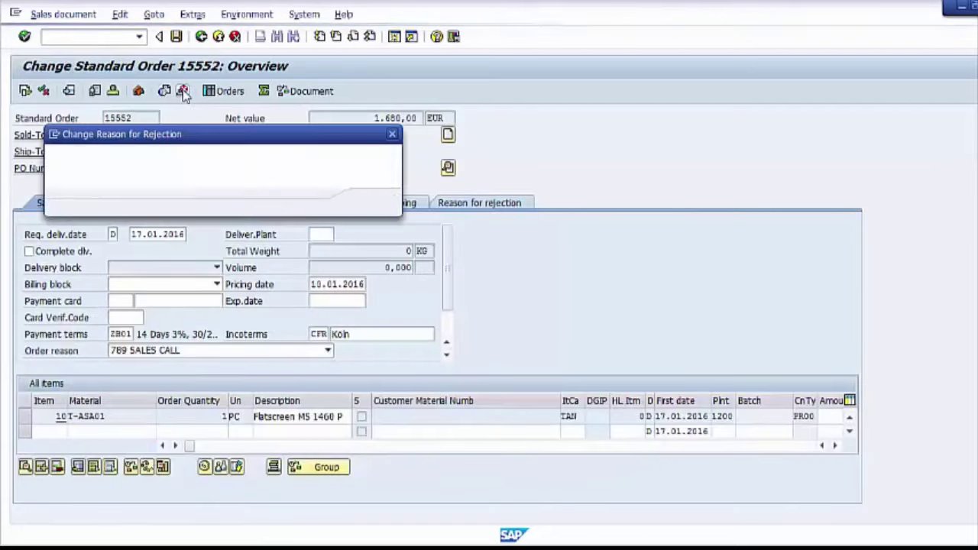
left_click(367, 159)
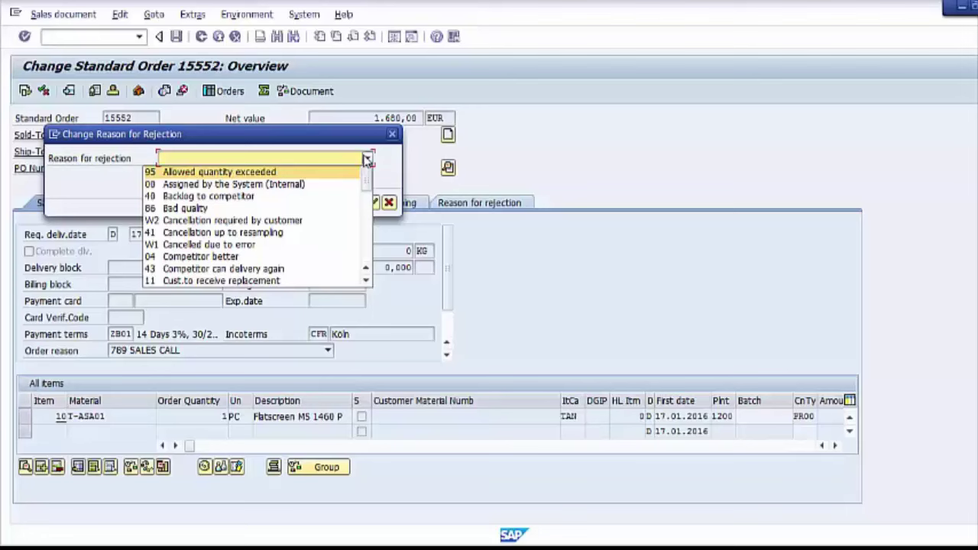
left_click(175, 208)
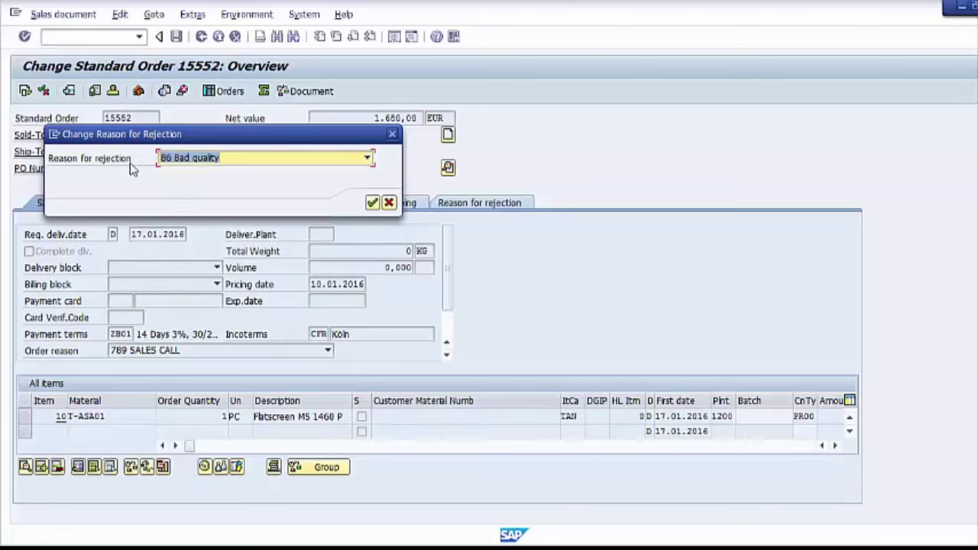
left_click(372, 203)
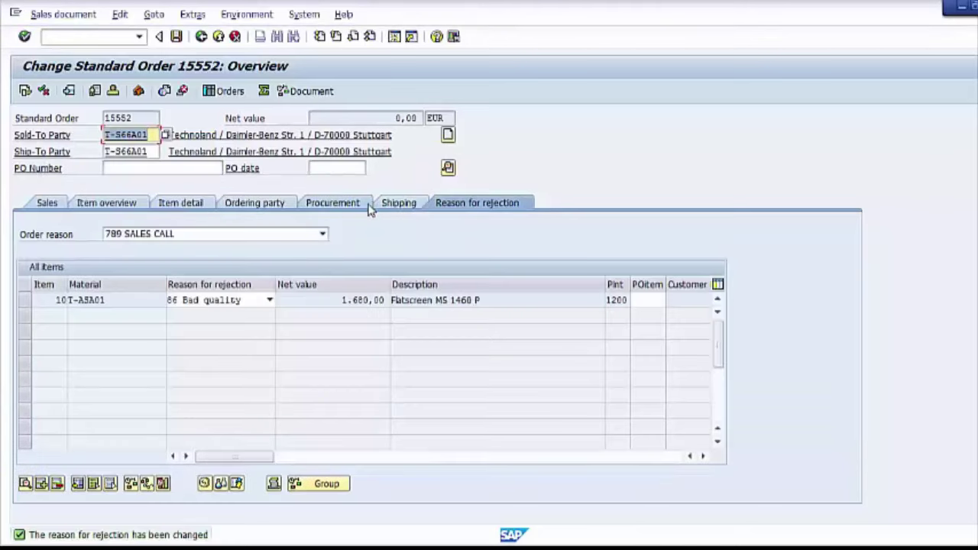
left_click(176, 39)
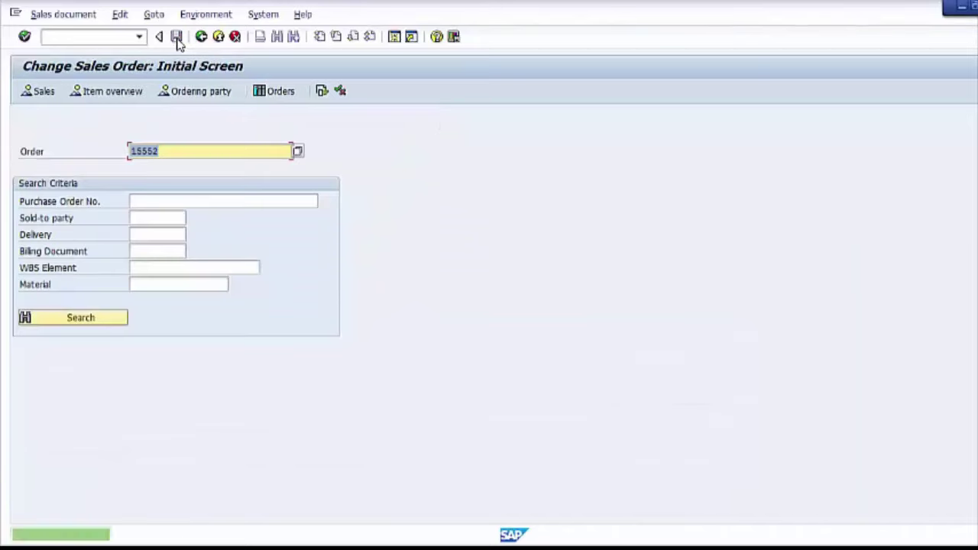
Reopen the saved order, check its item's reason for rejection, and exit the order
key("Return")
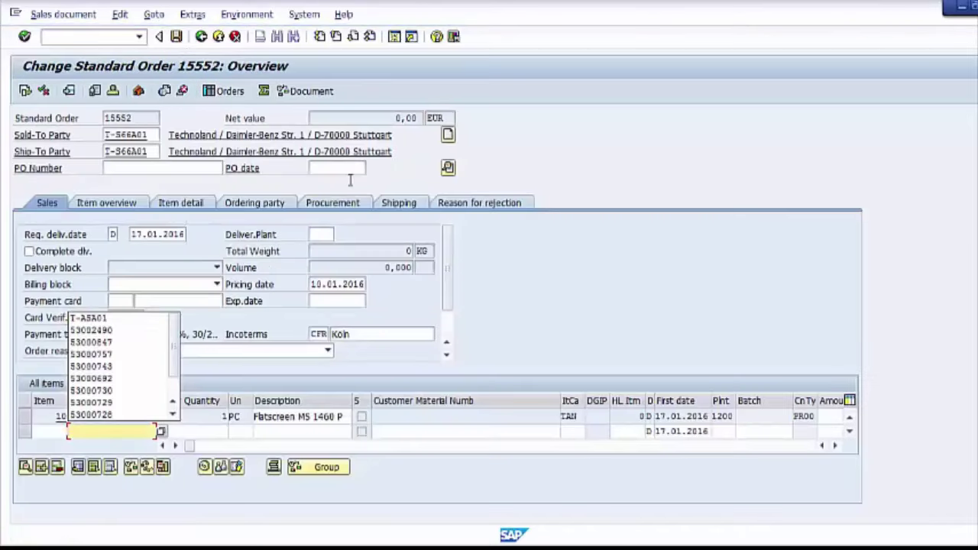
left_click(525, 203)
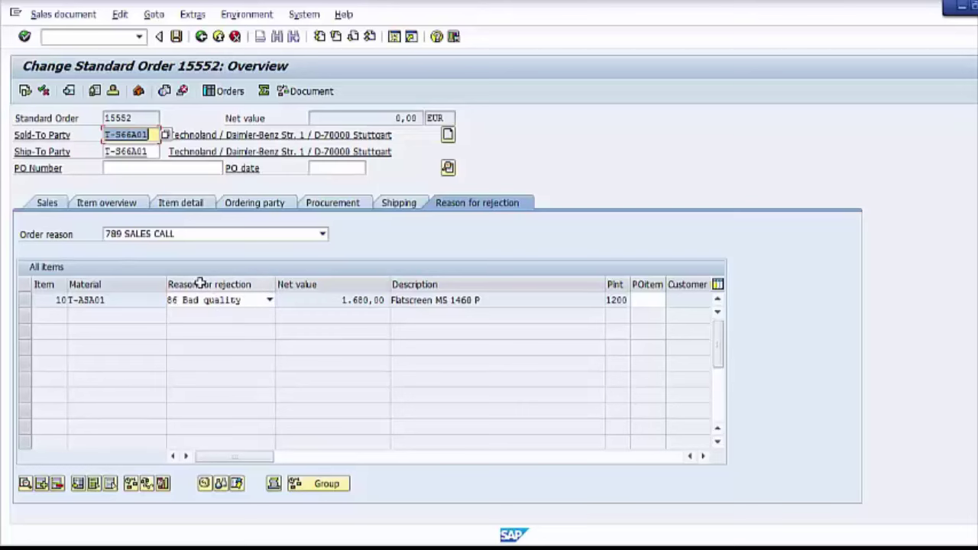
left_click(218, 36)
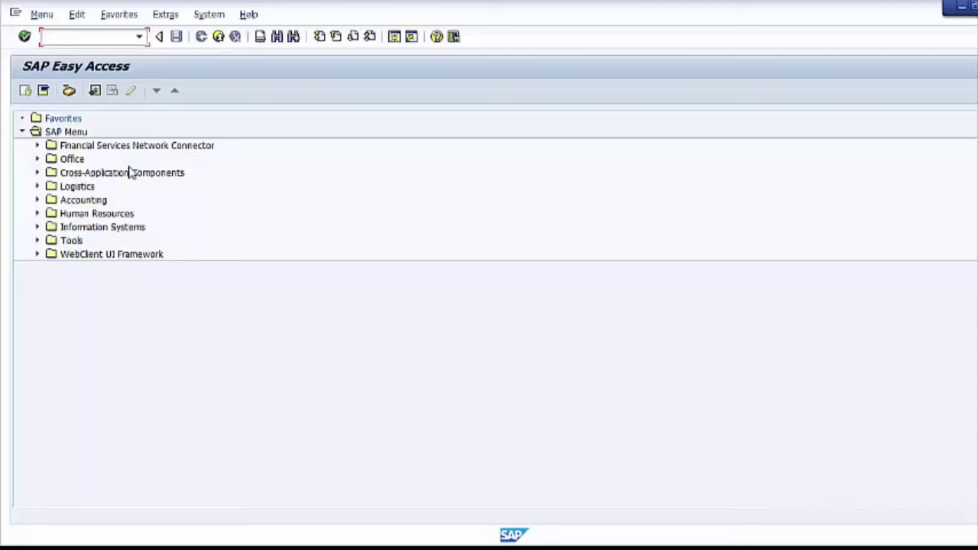
Open the saved standard order for change with transaction VA02
left_click(129, 173)
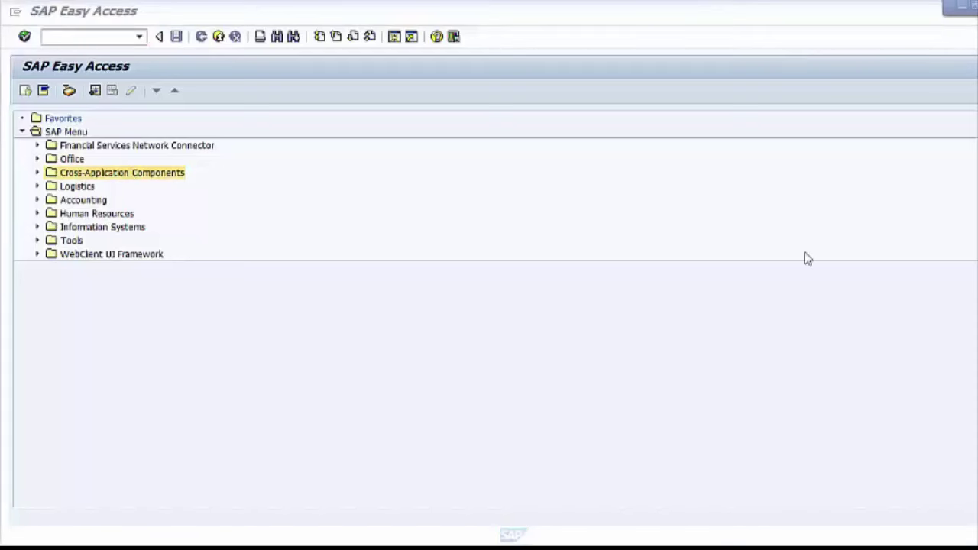
left_click(107, 36)
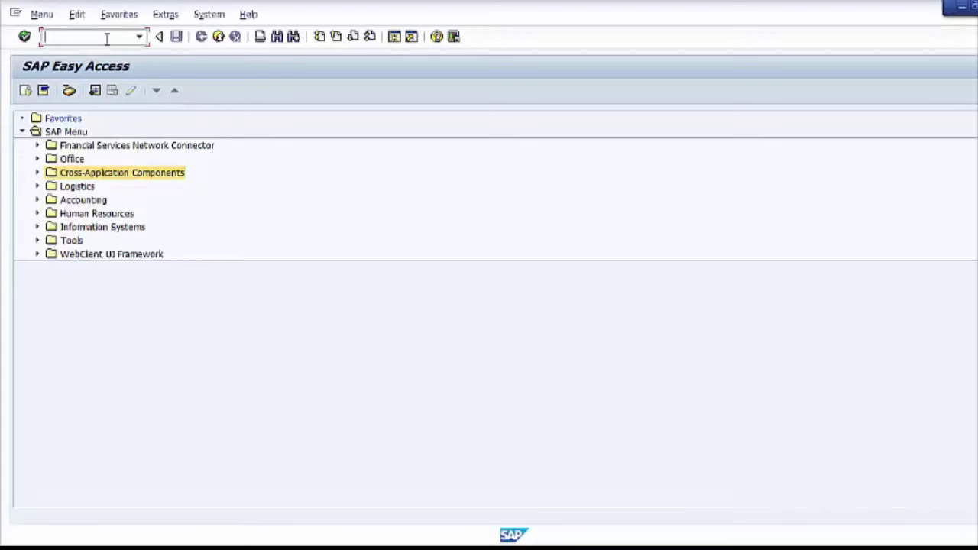
type("va02")
key("Return")
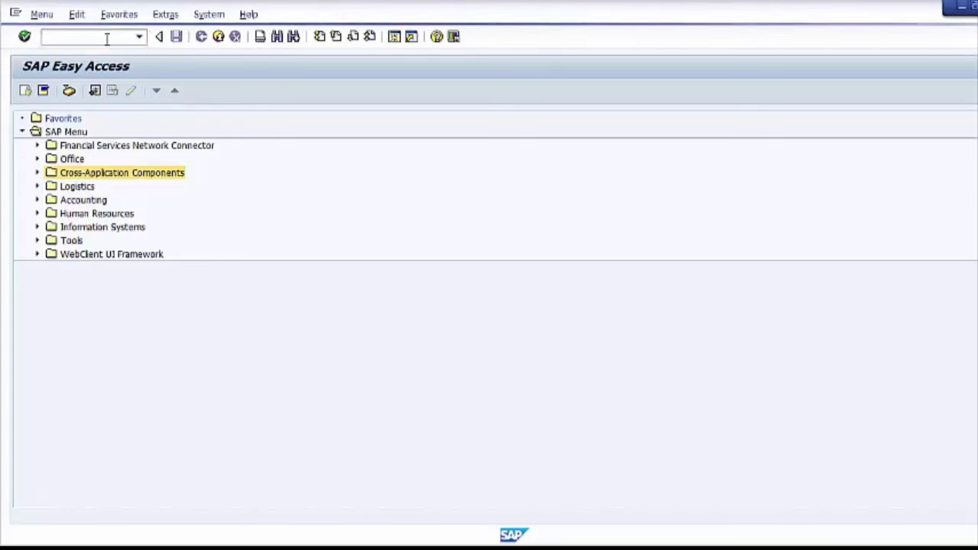
key("Down")
key("Return")
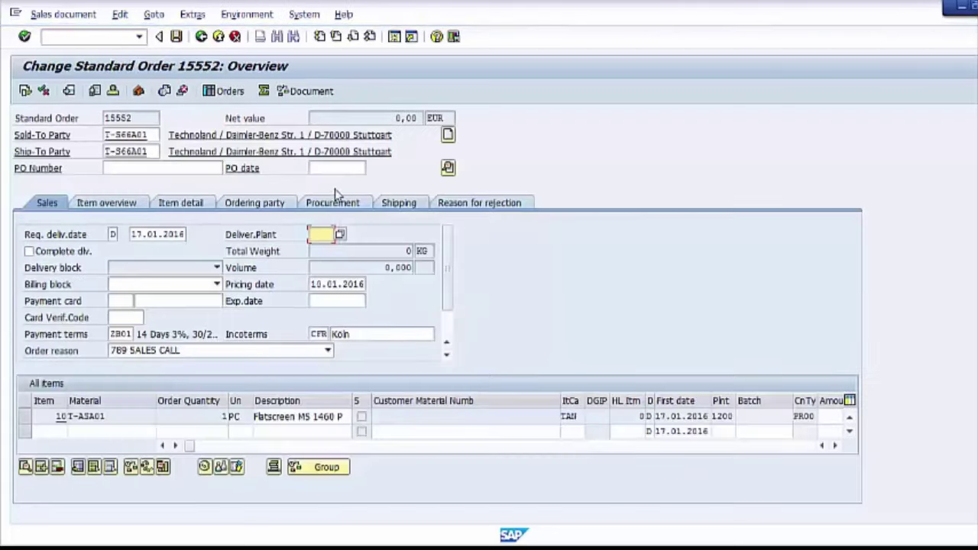
Review the delivery block options in the order's sales data and exit the order
left_click(113, 269)
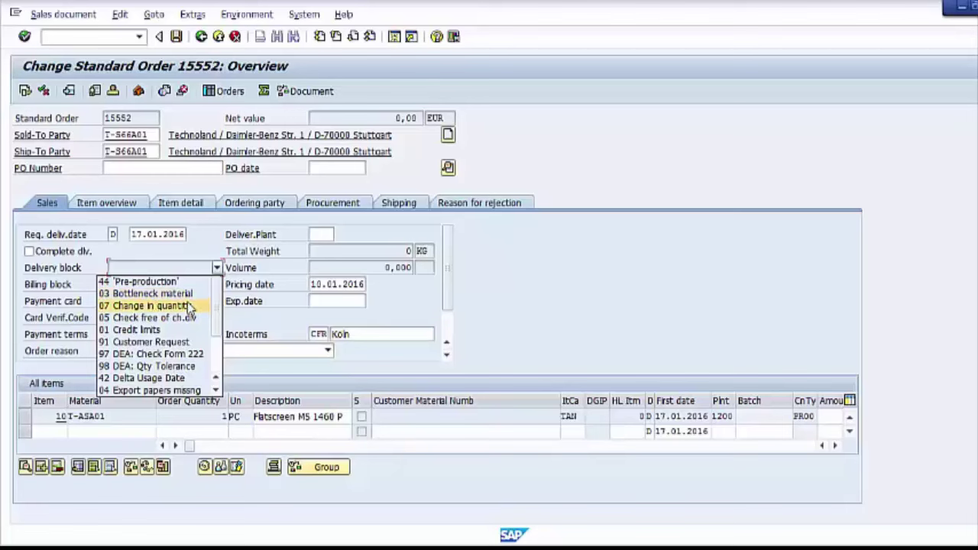
left_click(221, 39)
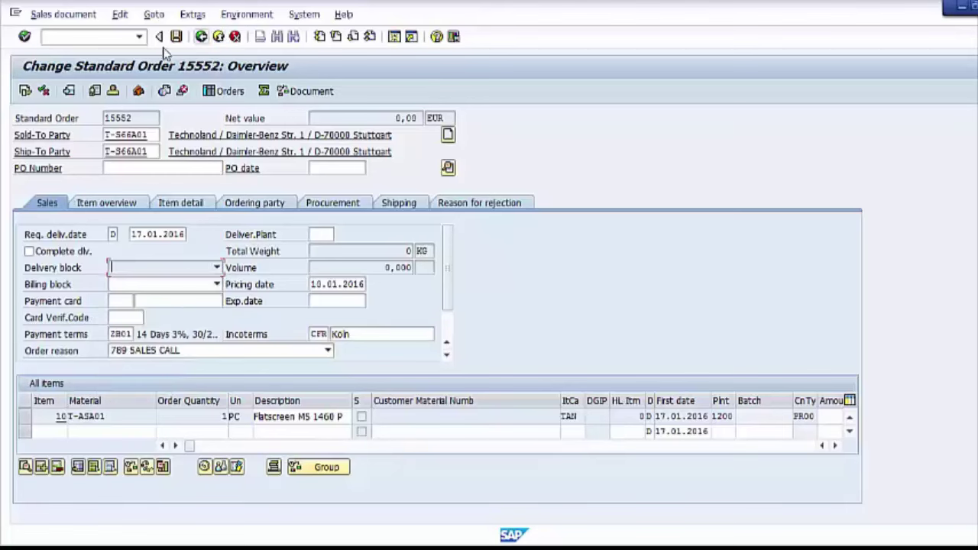
left_click(220, 38)
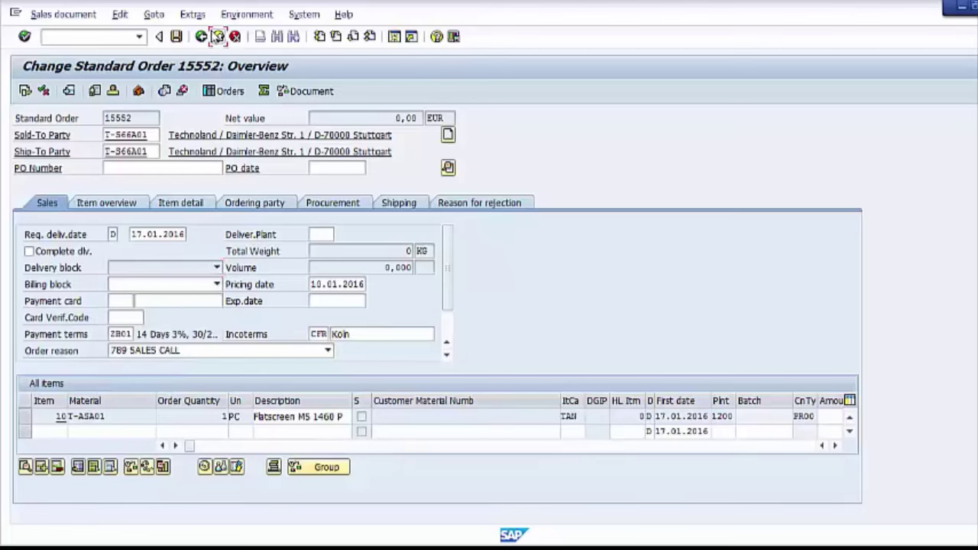
left_click(220, 38)
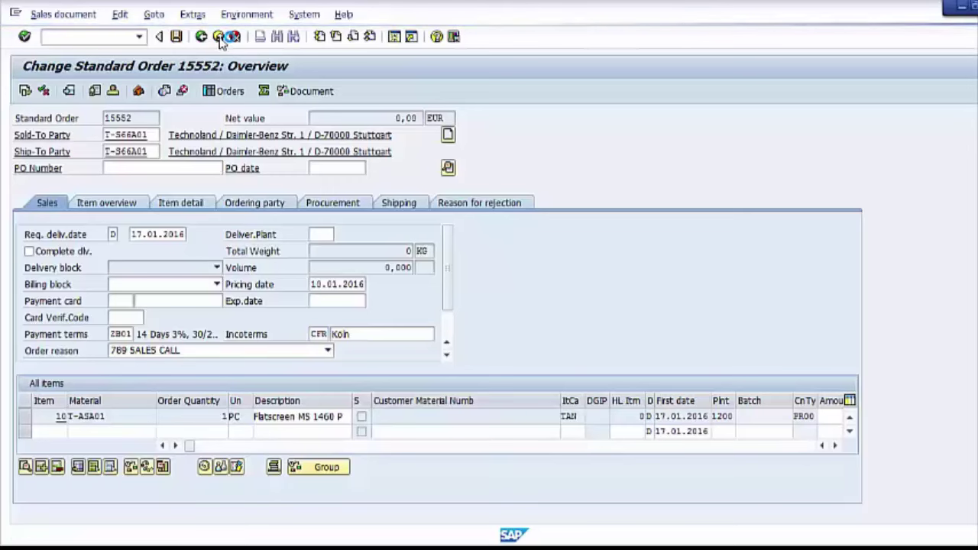
Open the SAP Reference IMG with transaction SPRO and expand Logistics Execution
type("spro")
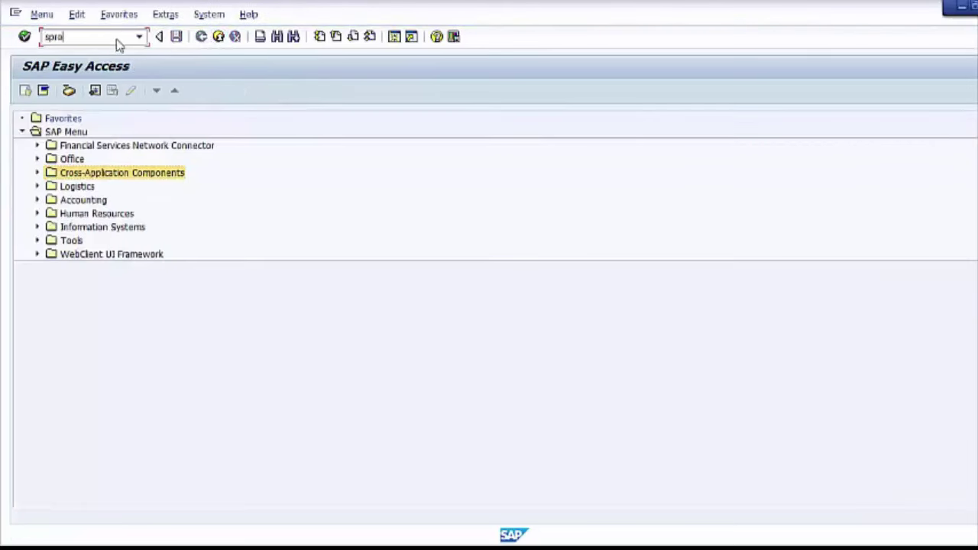
key("Return")
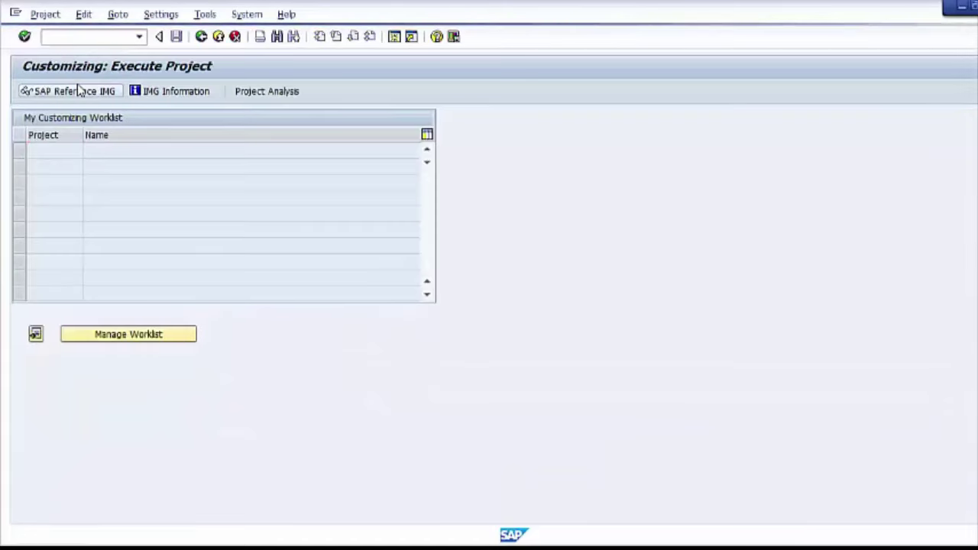
left_click(75, 91)
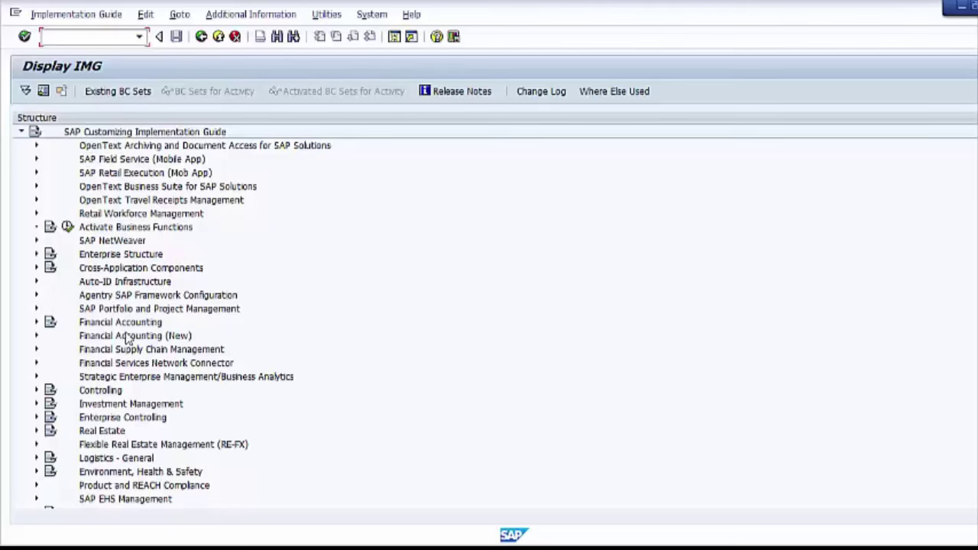
scroll(85, 450, "down", 2)
scroll(85, 452, "down", 4)
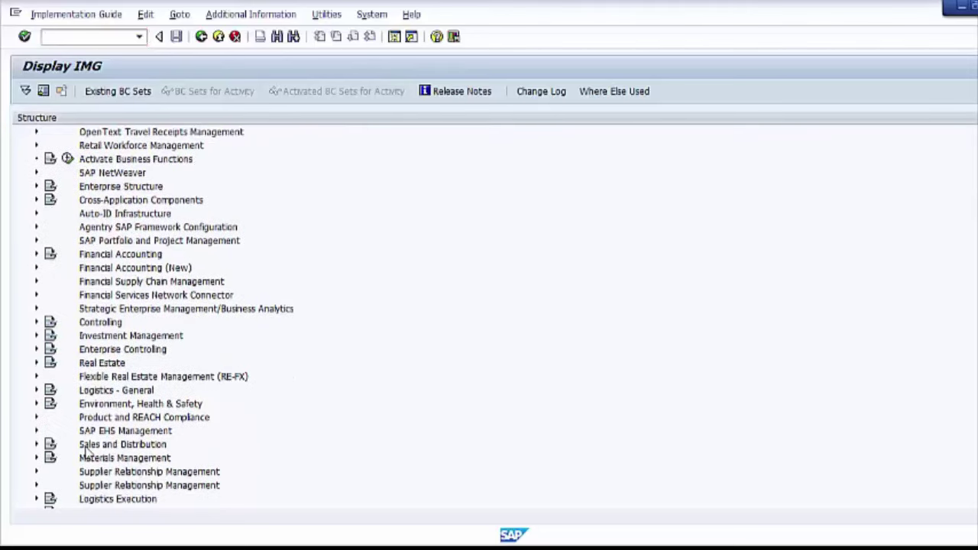
left_click(103, 472)
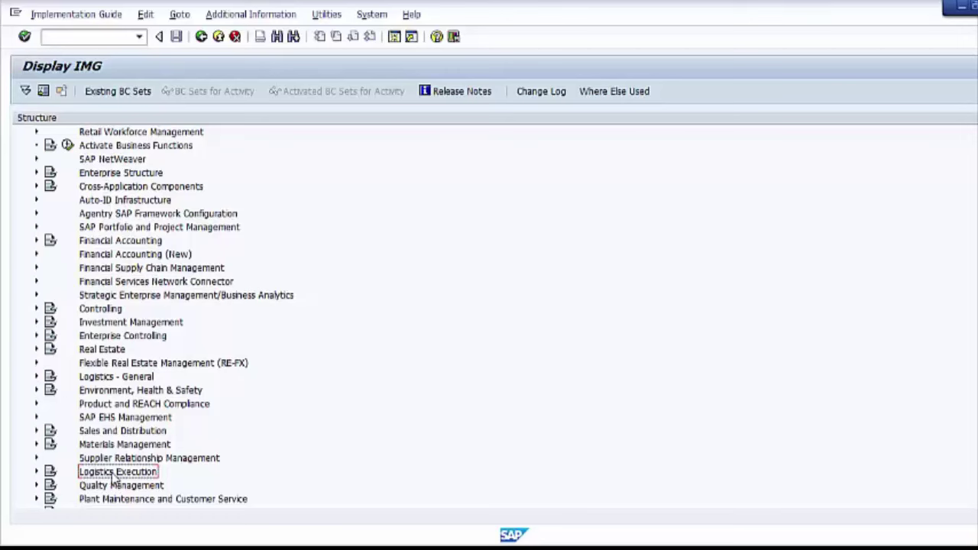
left_click(36, 473)
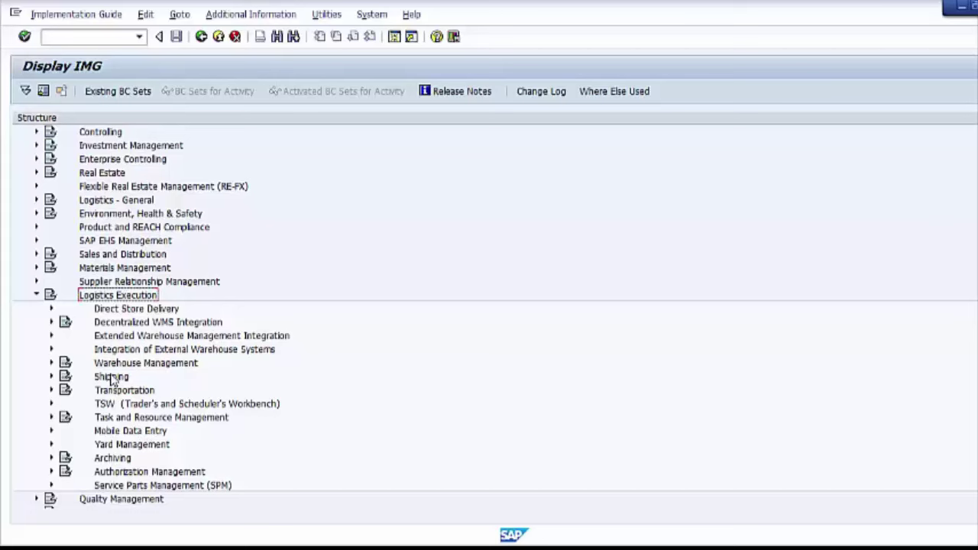
Open the Deliveries: Blocking Reasons/Criteria activity under Shipping, Deliveries, Define Reasons for Blocking in Shipping
left_click(111, 376)
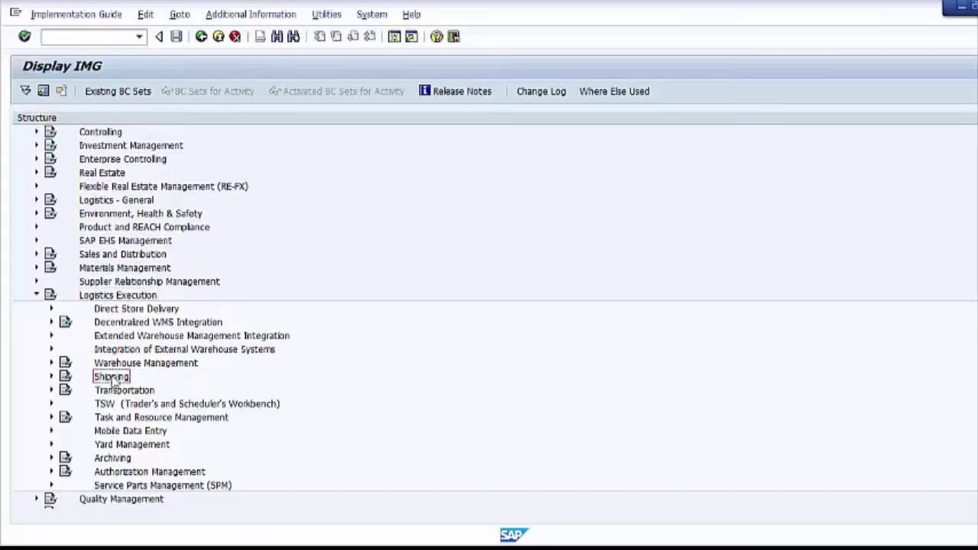
left_click(51, 377)
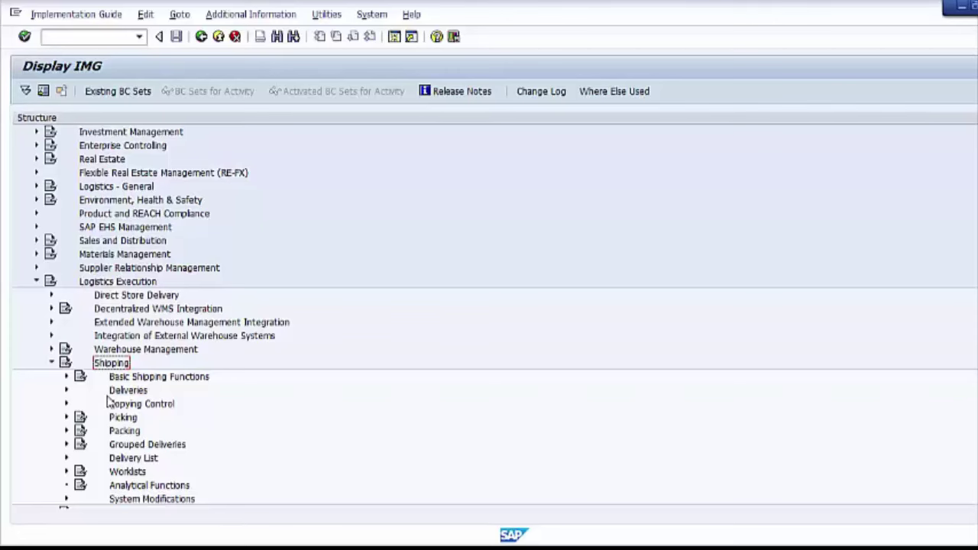
left_click(118, 391)
left_click(66, 389)
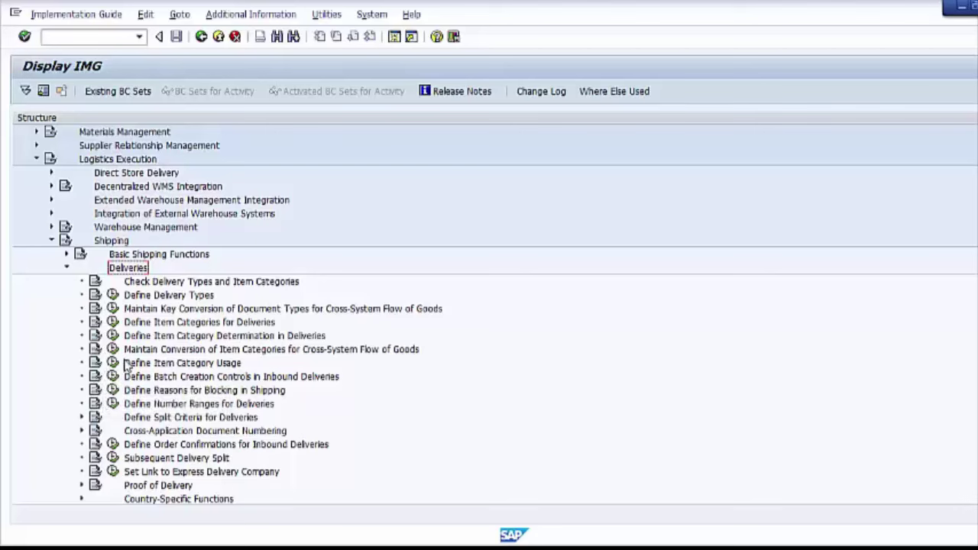
left_click(168, 391)
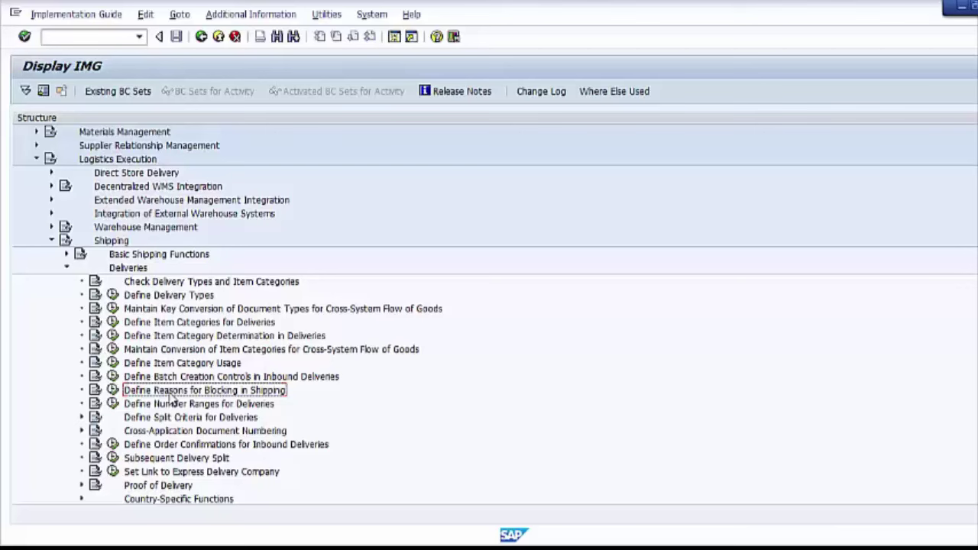
left_click(112, 391)
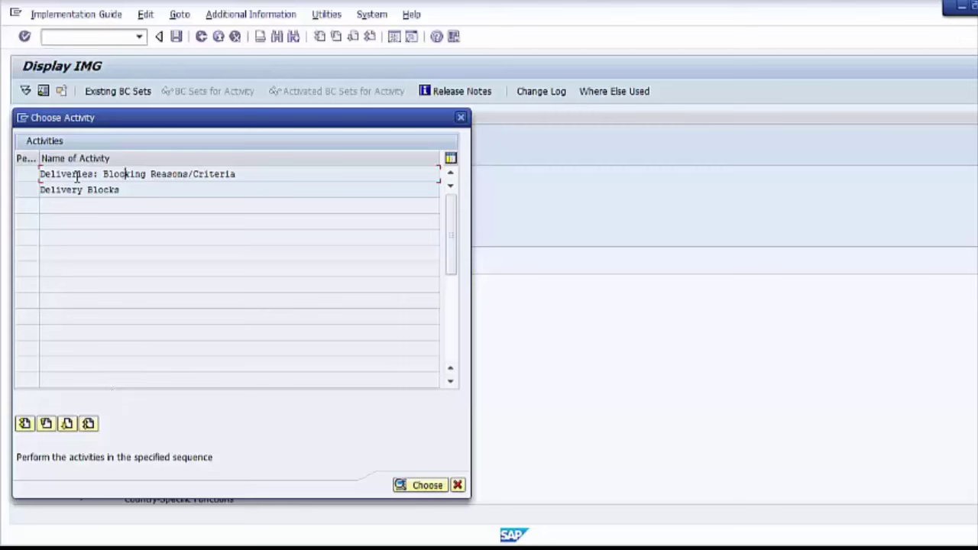
double_click(146, 176)
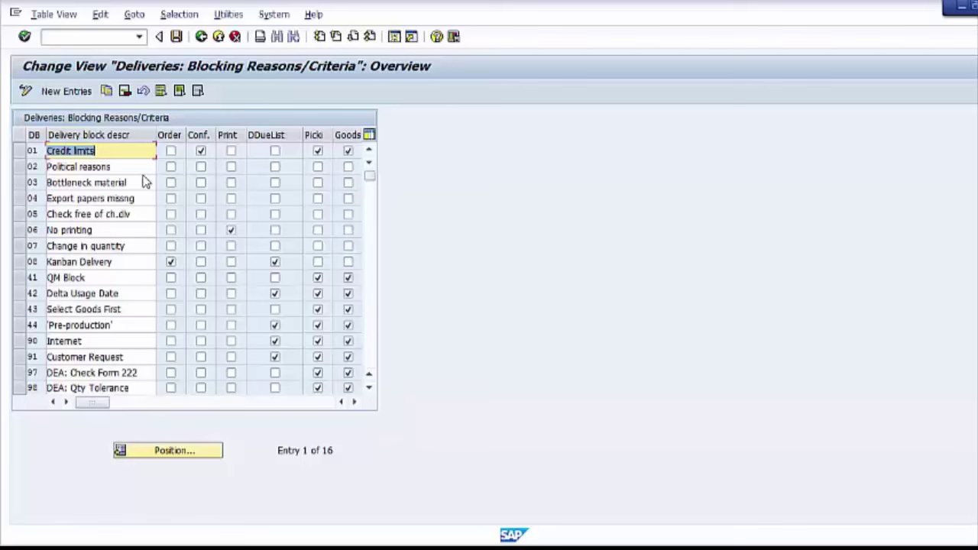
Add a new delivery blocking reason Z5 with the description Standart block
left_click(84, 93)
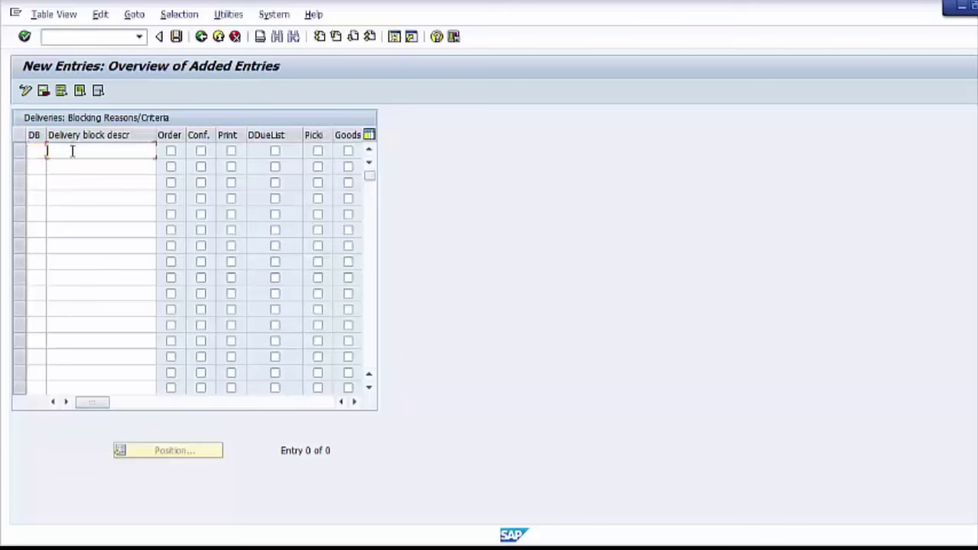
left_click(72, 150)
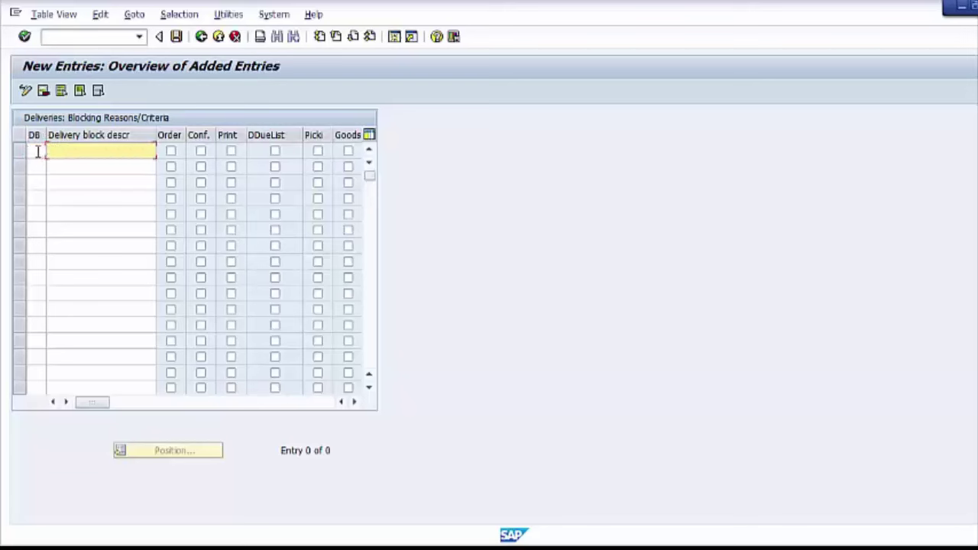
left_click(37, 149)
type("ZS")
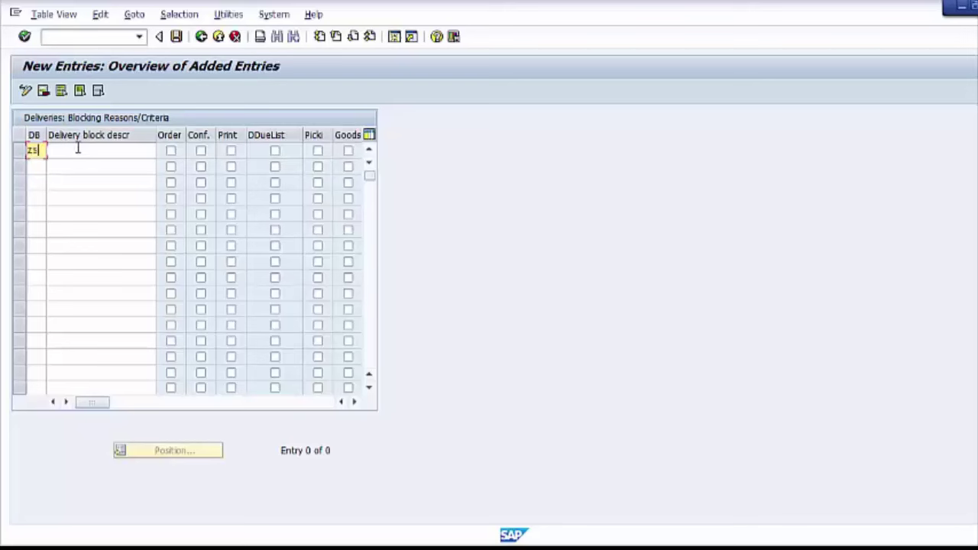
left_click(78, 149)
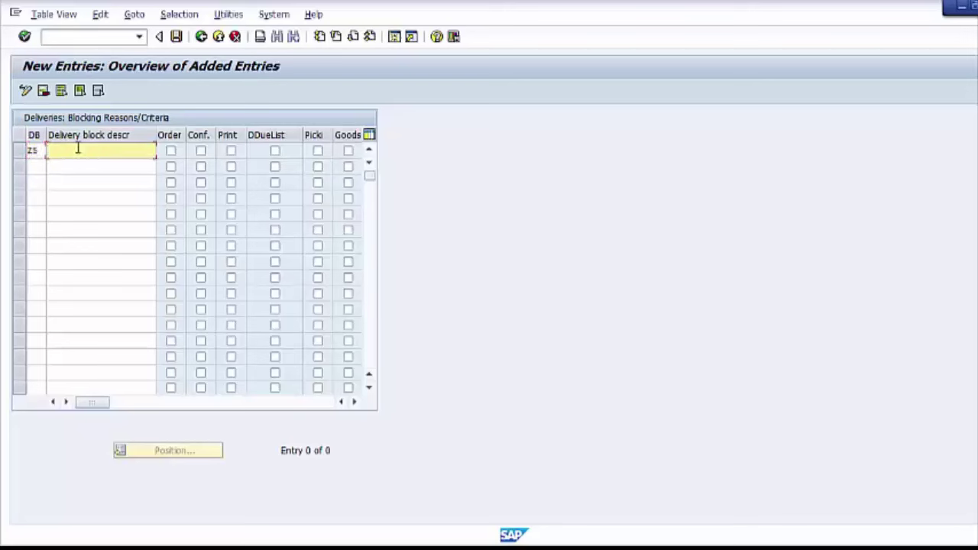
type("Standart block")
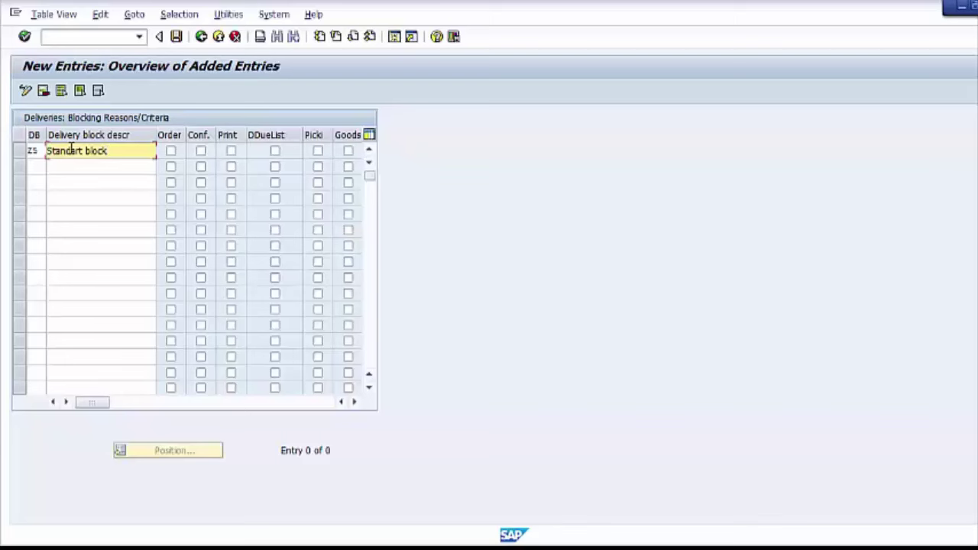
Activate the Order, Print, DDueList, Picking and Goods flags for delivery block Z5
left_click(172, 153)
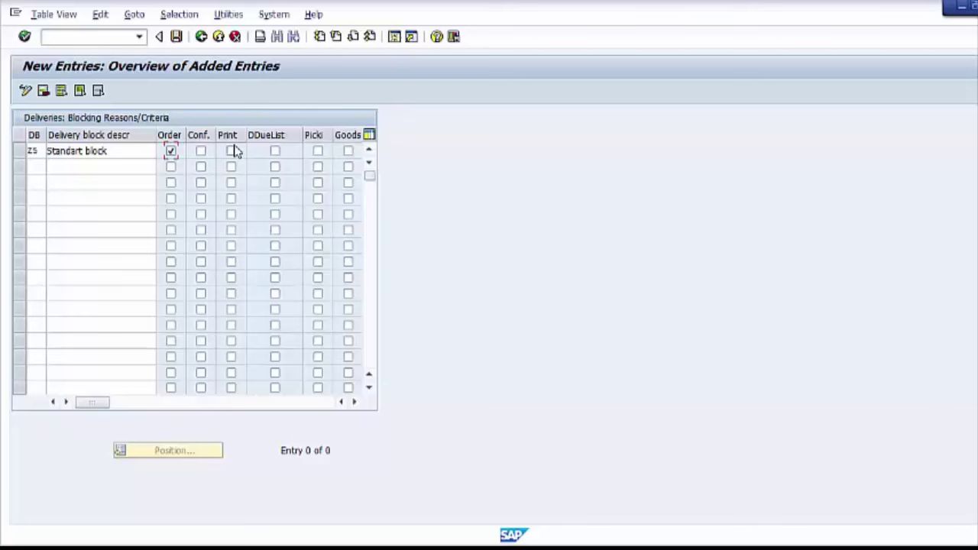
left_click(231, 151)
left_click(275, 152)
left_click(275, 152)
left_click(318, 152)
left_click(348, 153)
Save the new blocking reason to the proposed customizing request TEST and return to the activity selection
left_click(176, 38)
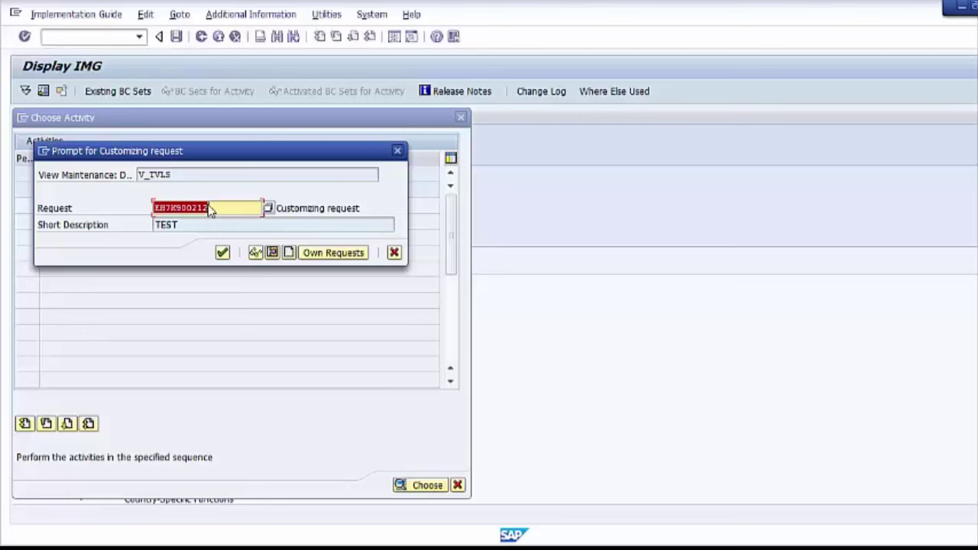
left_click(222, 253)
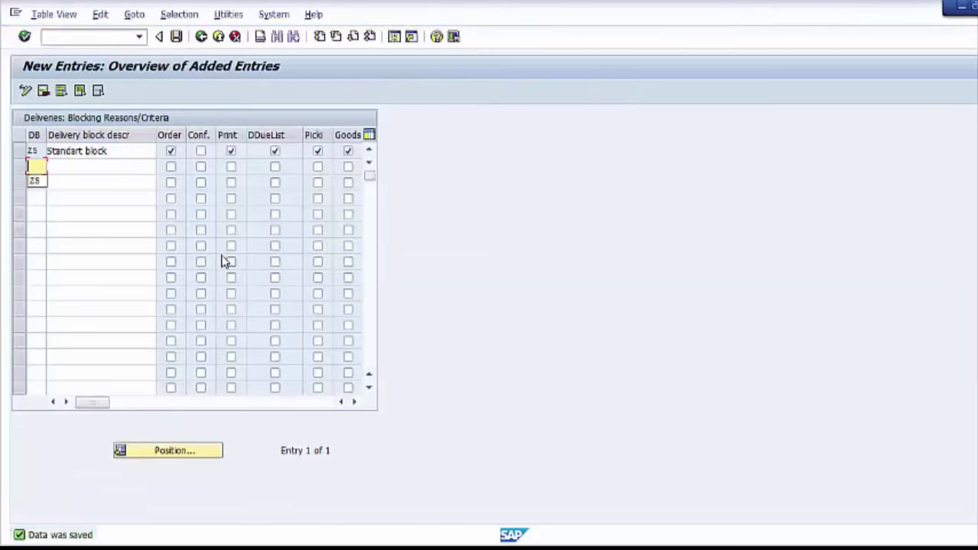
left_click(202, 38)
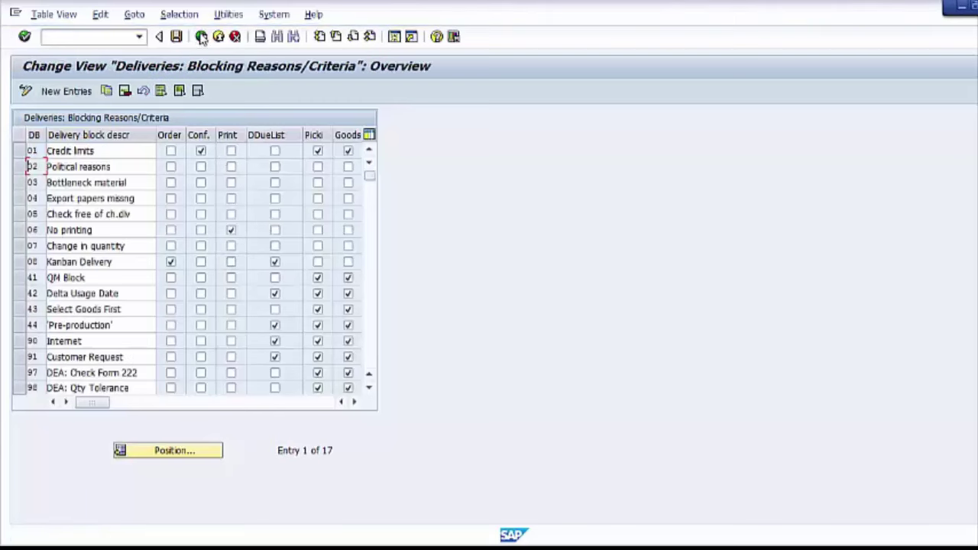
left_click(201, 38)
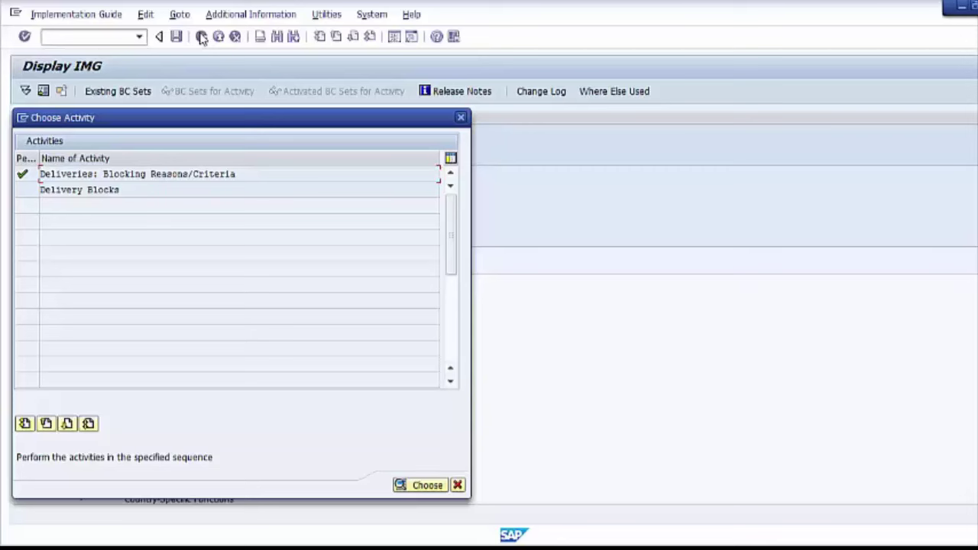
Open the Delivery Blocks activity and start adding new entries
left_click(120, 190)
double_click(122, 192)
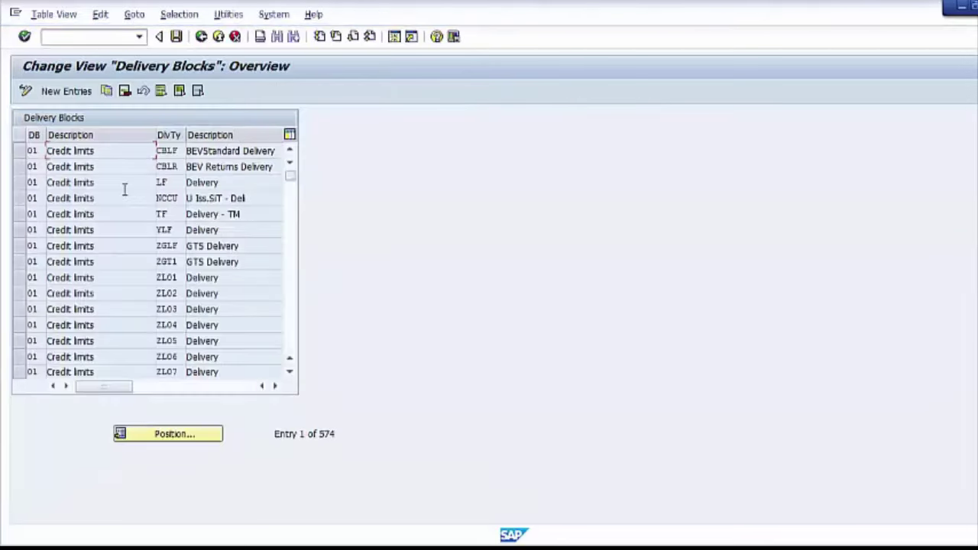
left_click(66, 91)
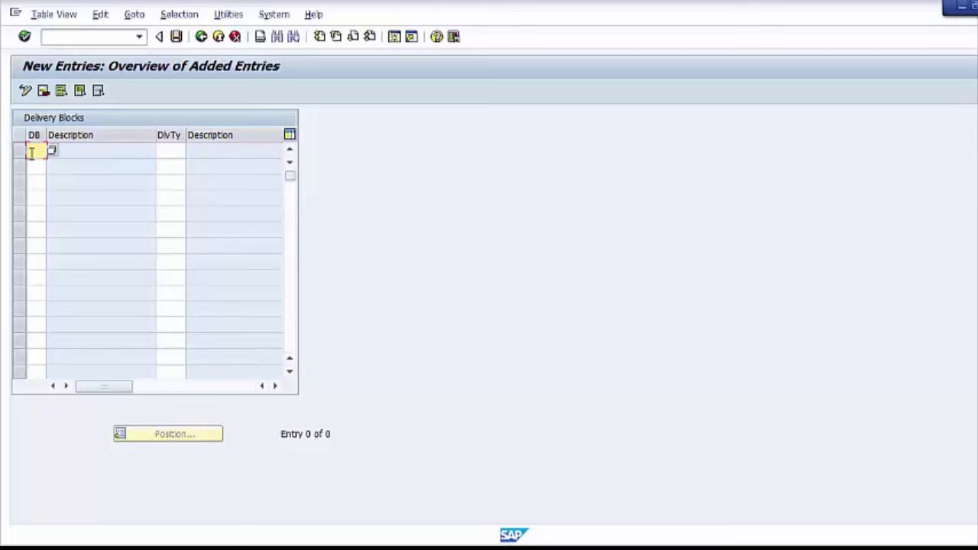
type("2")
type("5")
key("Return")
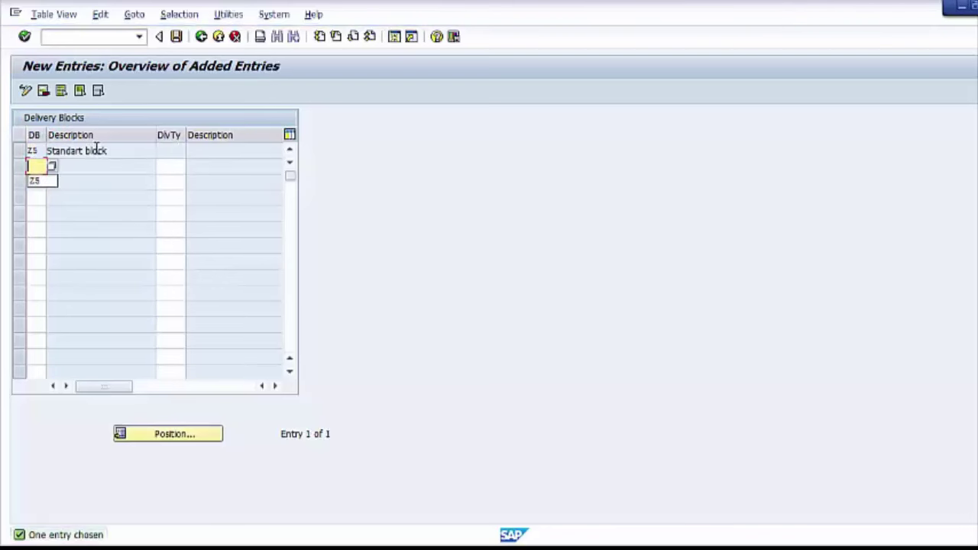
left_click(180, 150)
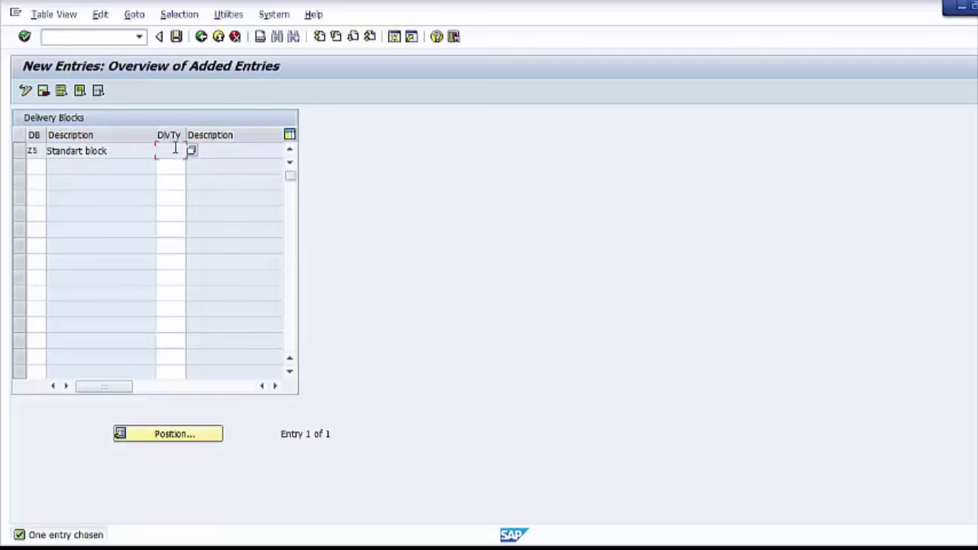
left_click(19, 150)
left_click(43, 90)
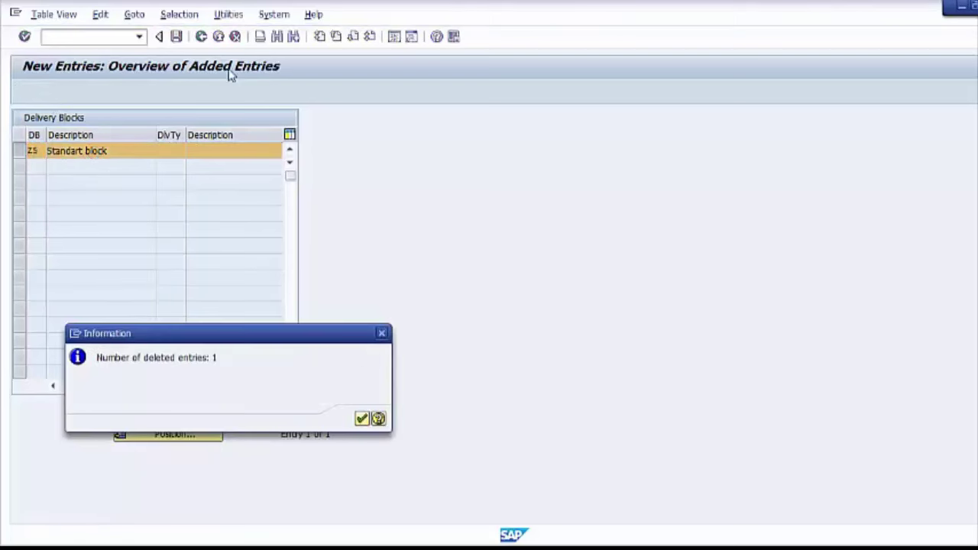
Finish deleting the Z5 entry that has no delivery type and open a blank new entry in the Delivery Blocks table
key("Return")
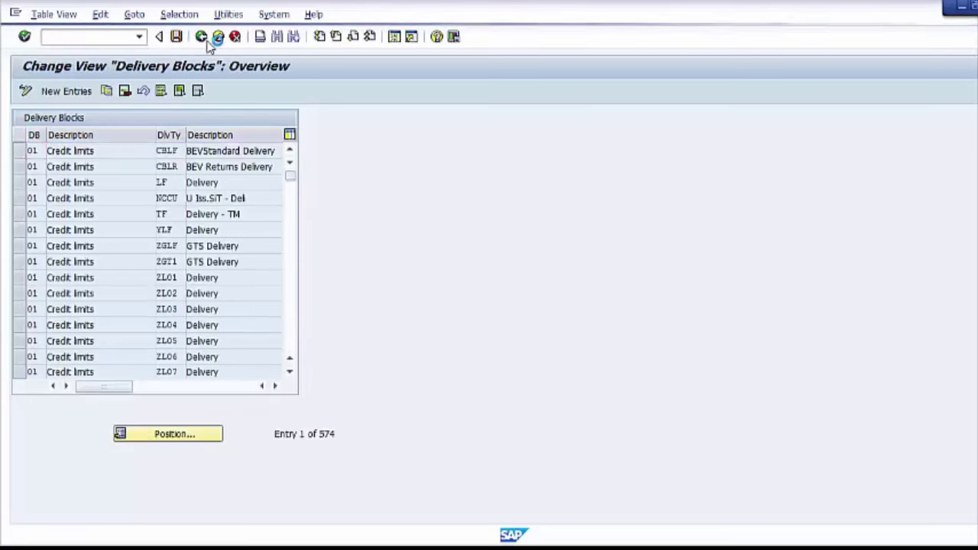
left_click(202, 37)
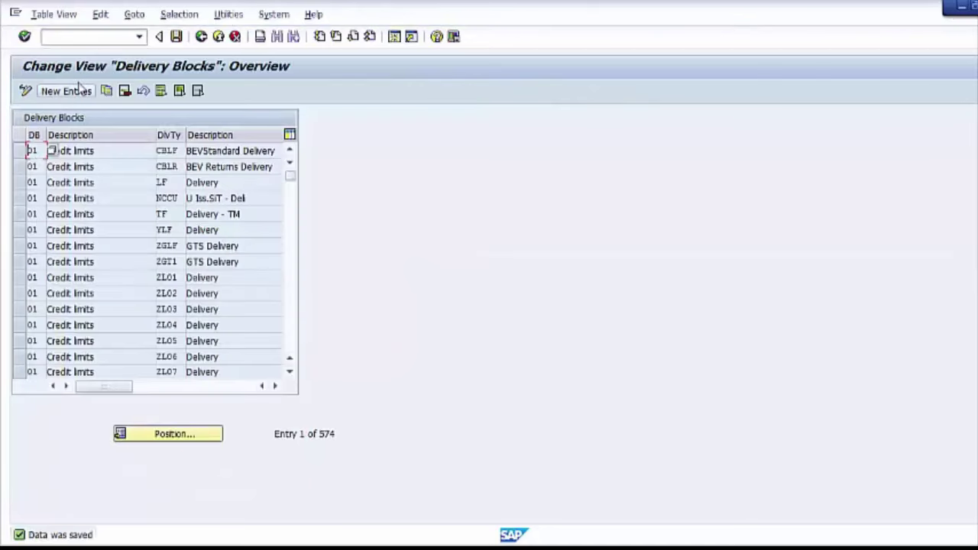
left_click(80, 88)
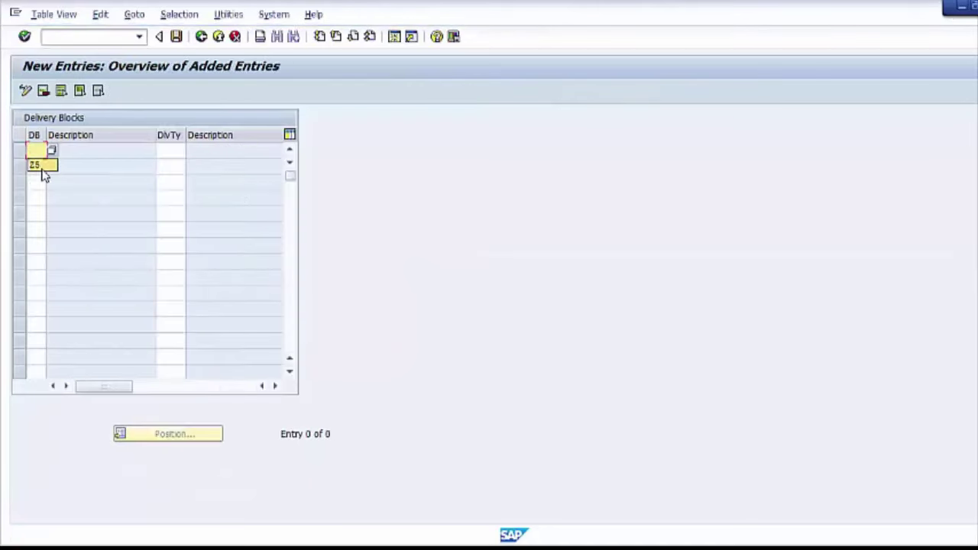
Assign delivery type LF to delivery block Z5 and save the new entry
left_click(42, 168)
left_click(170, 151)
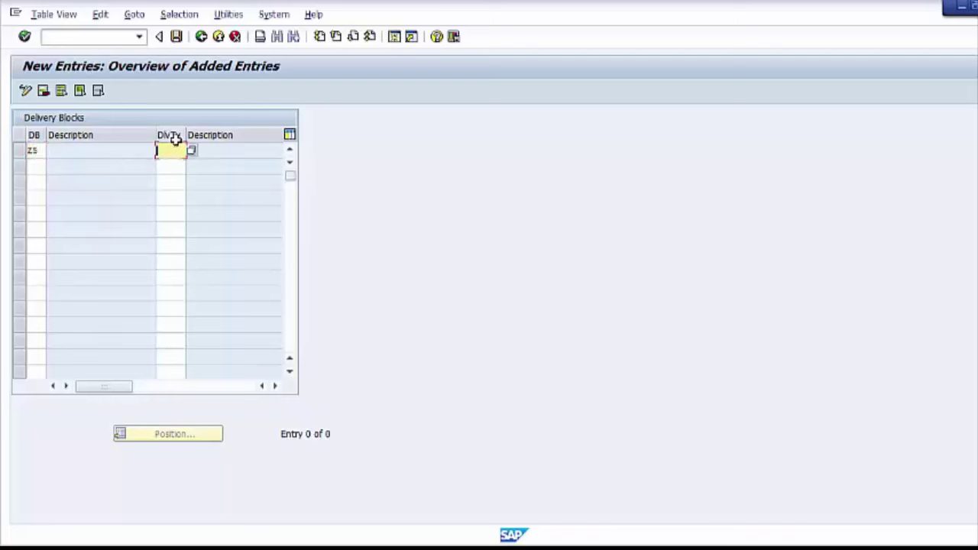
type("LF")
key("Return")
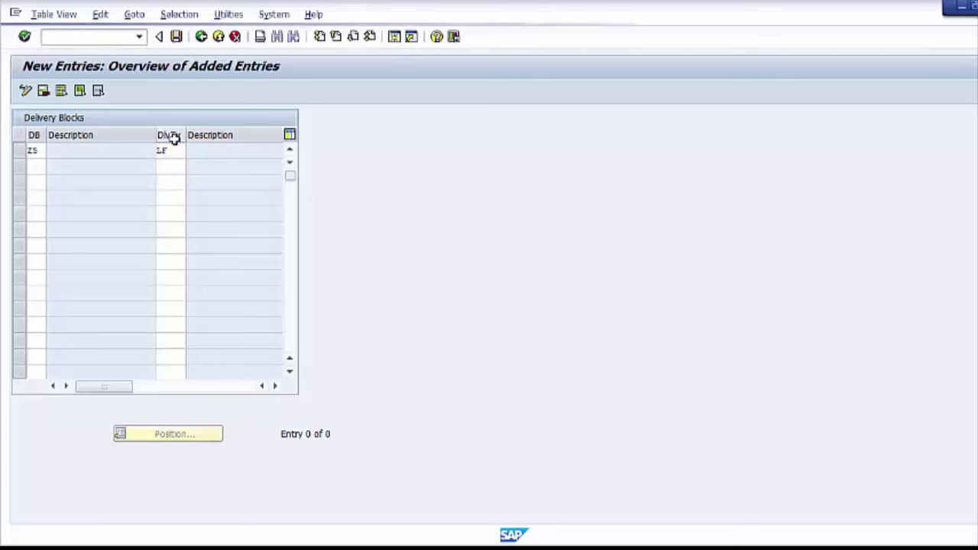
left_click(138, 154)
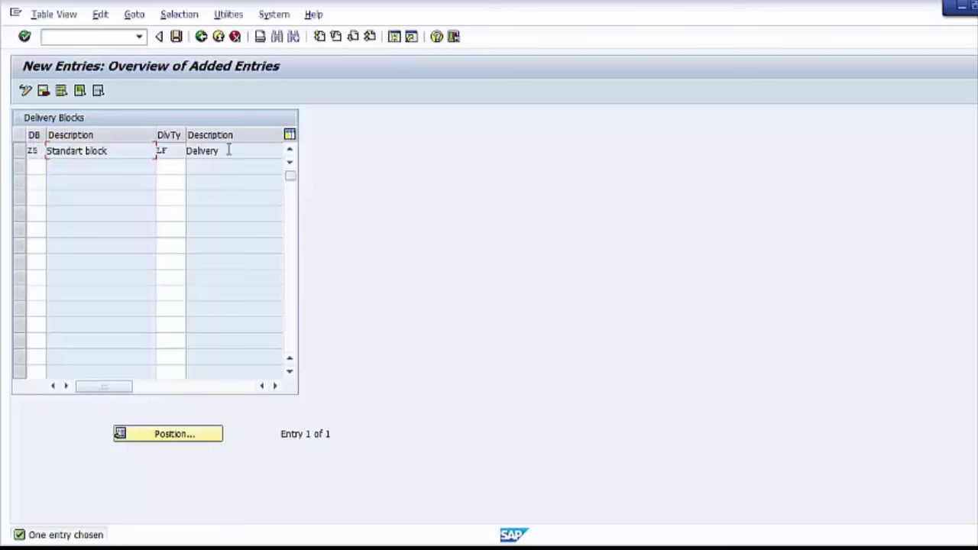
left_click(178, 40)
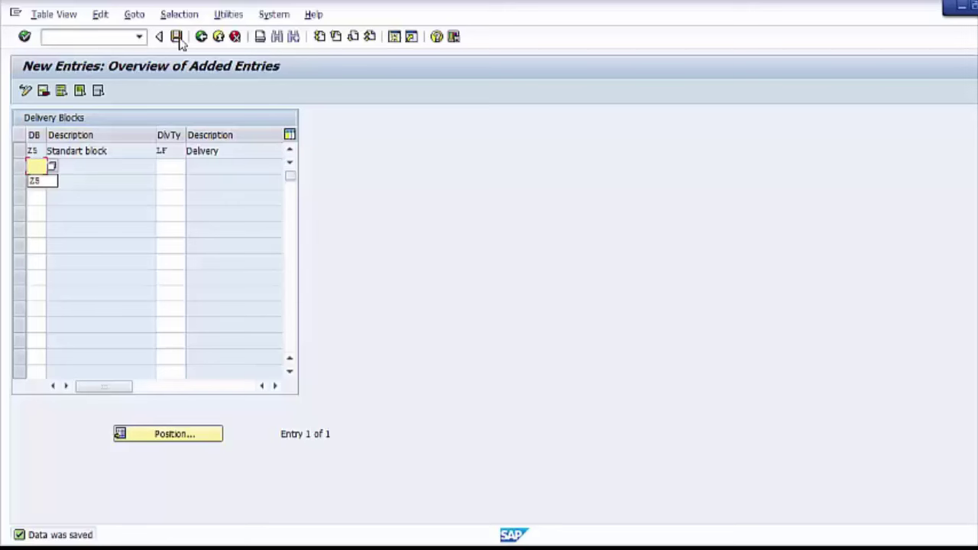
Leave the delivery block activities and the IMG structure, returning to the Customizing: Execute Project screen
left_click(220, 40)
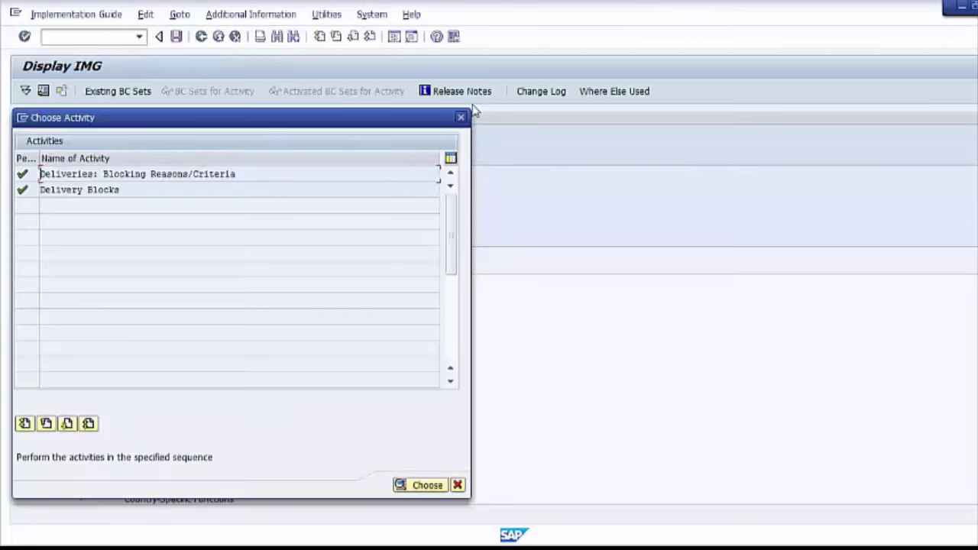
left_click(461, 119)
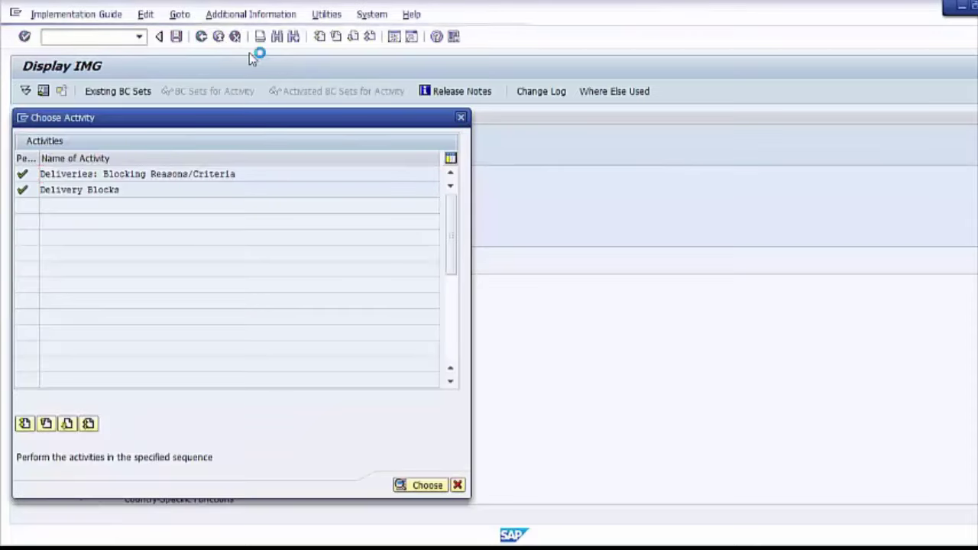
left_click(220, 38)
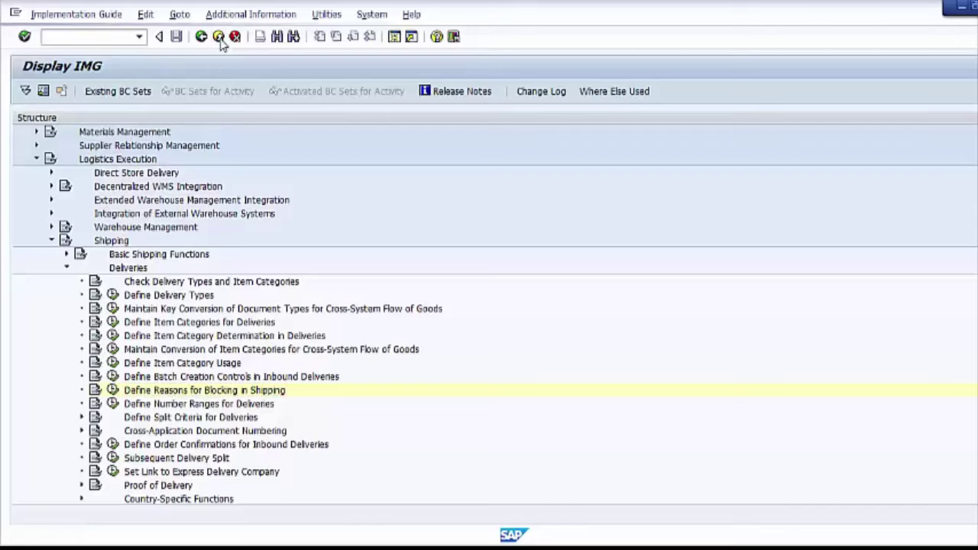
left_click(220, 38)
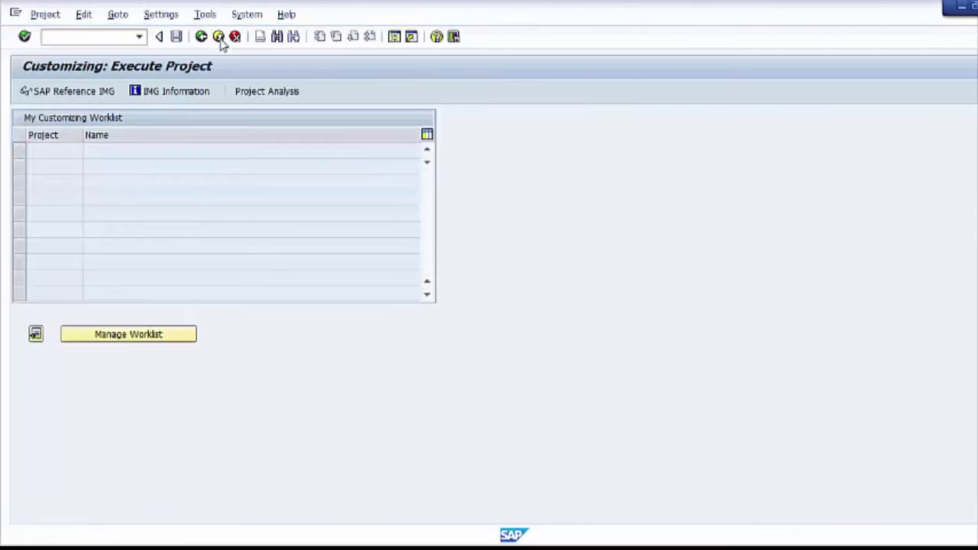